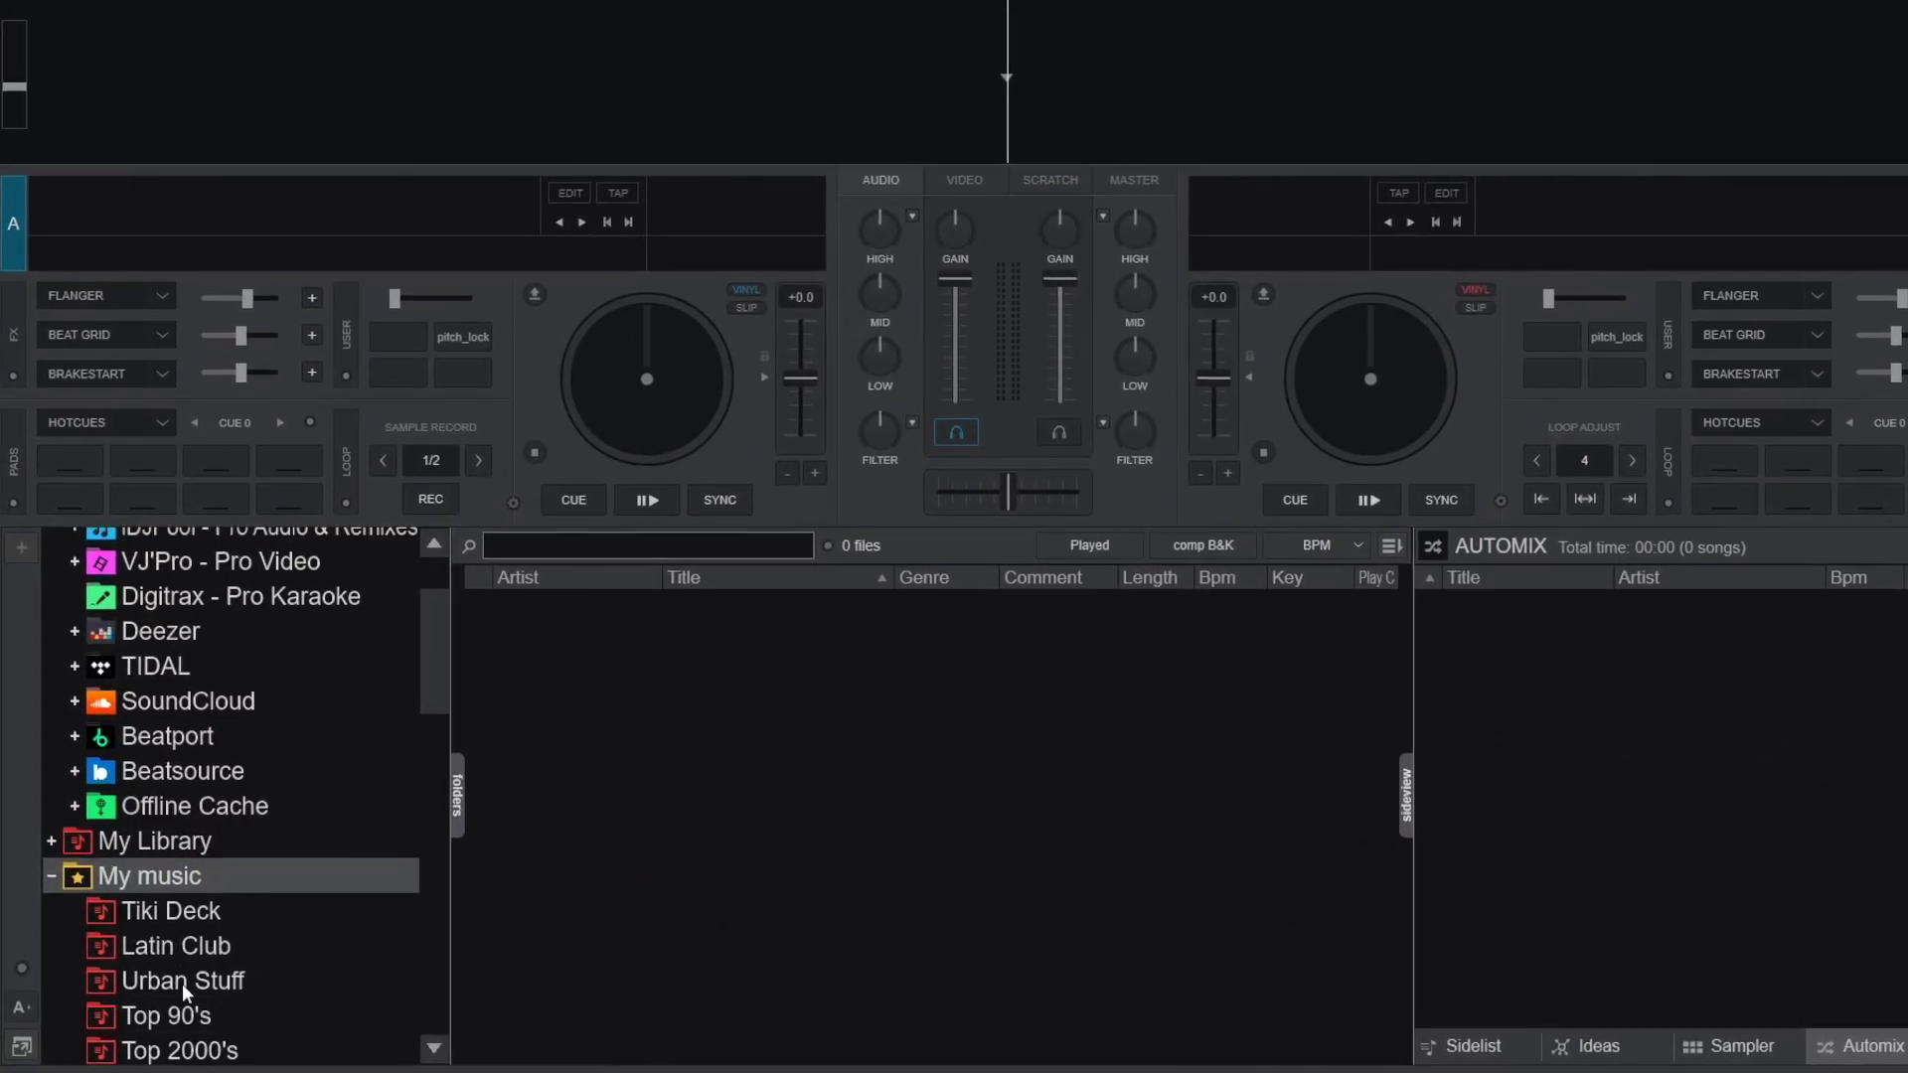
pyautogui.scroll(-2, 210, 969)
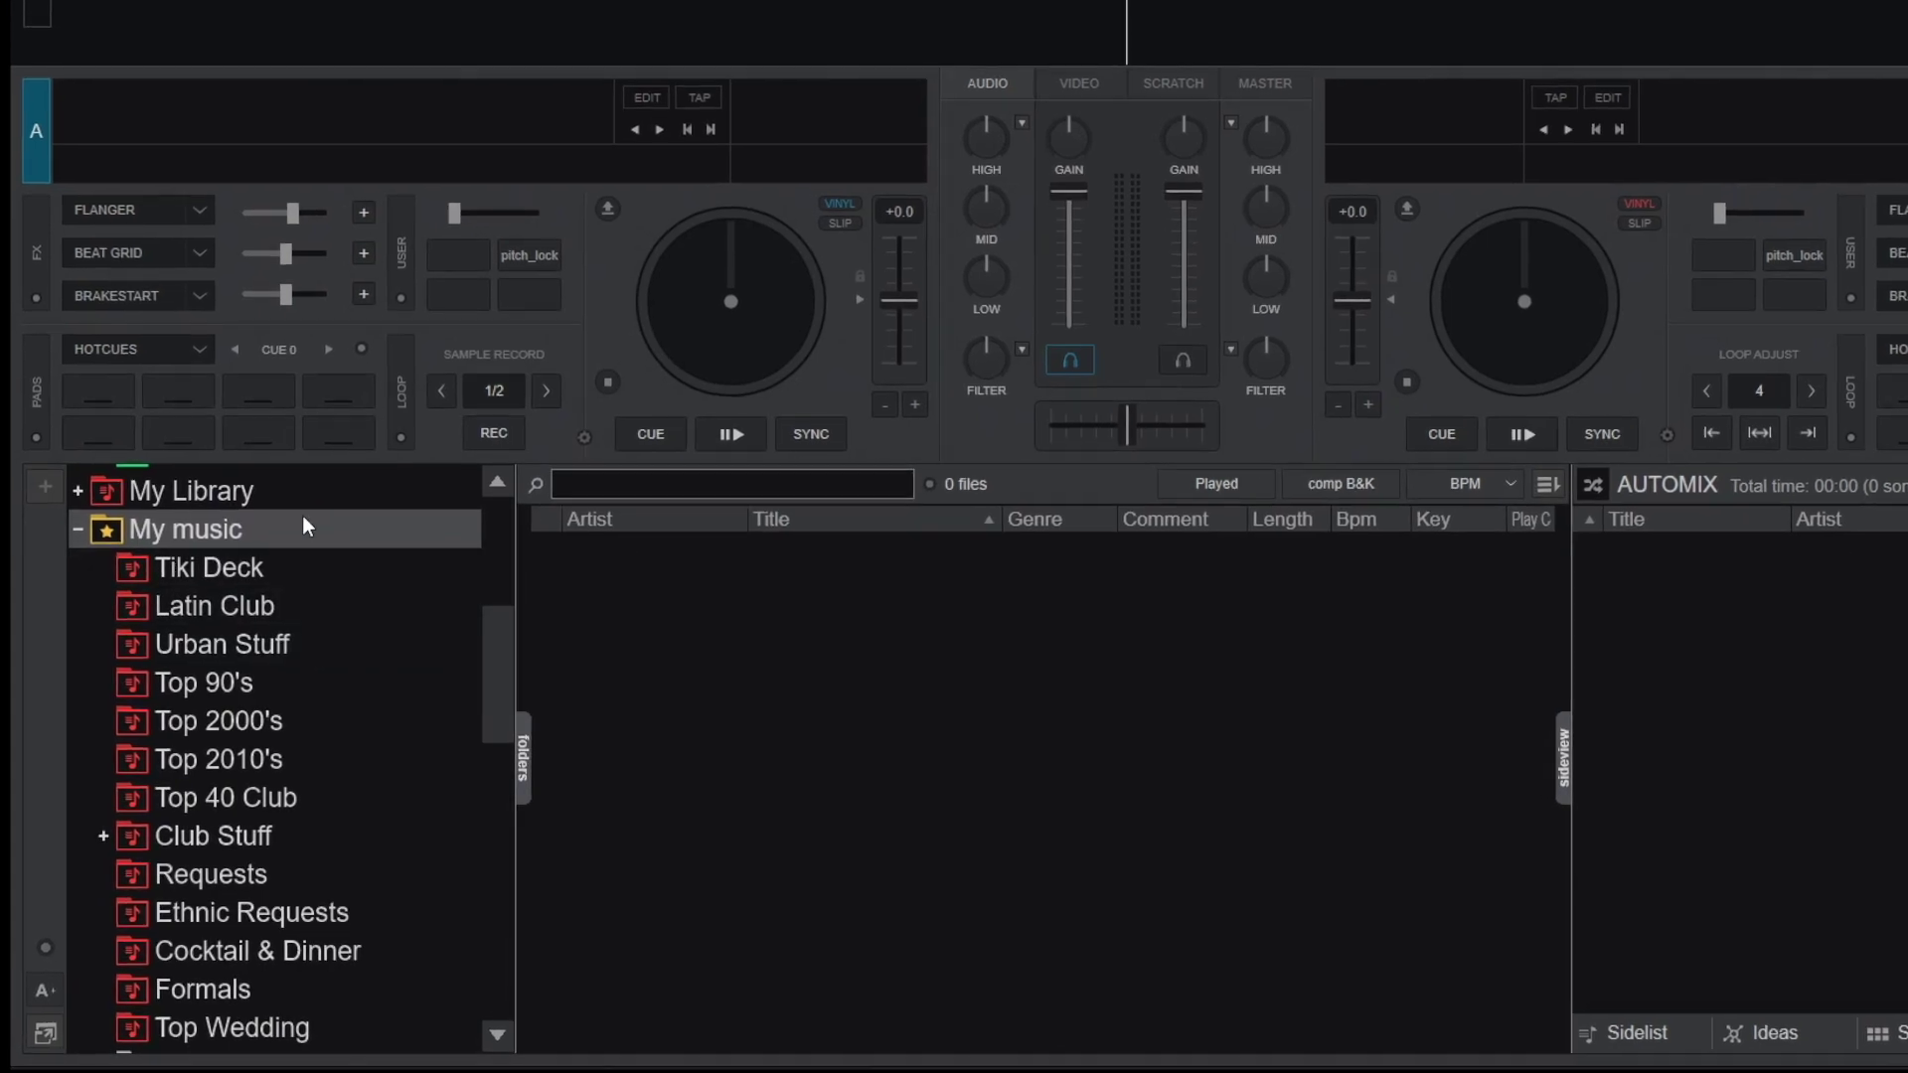
# - From My Cloud List, load Shaggy's 'I Need Your Love' onto deck A and 'Plain Jane' onto deck B
pyautogui.rightClick(302, 525)
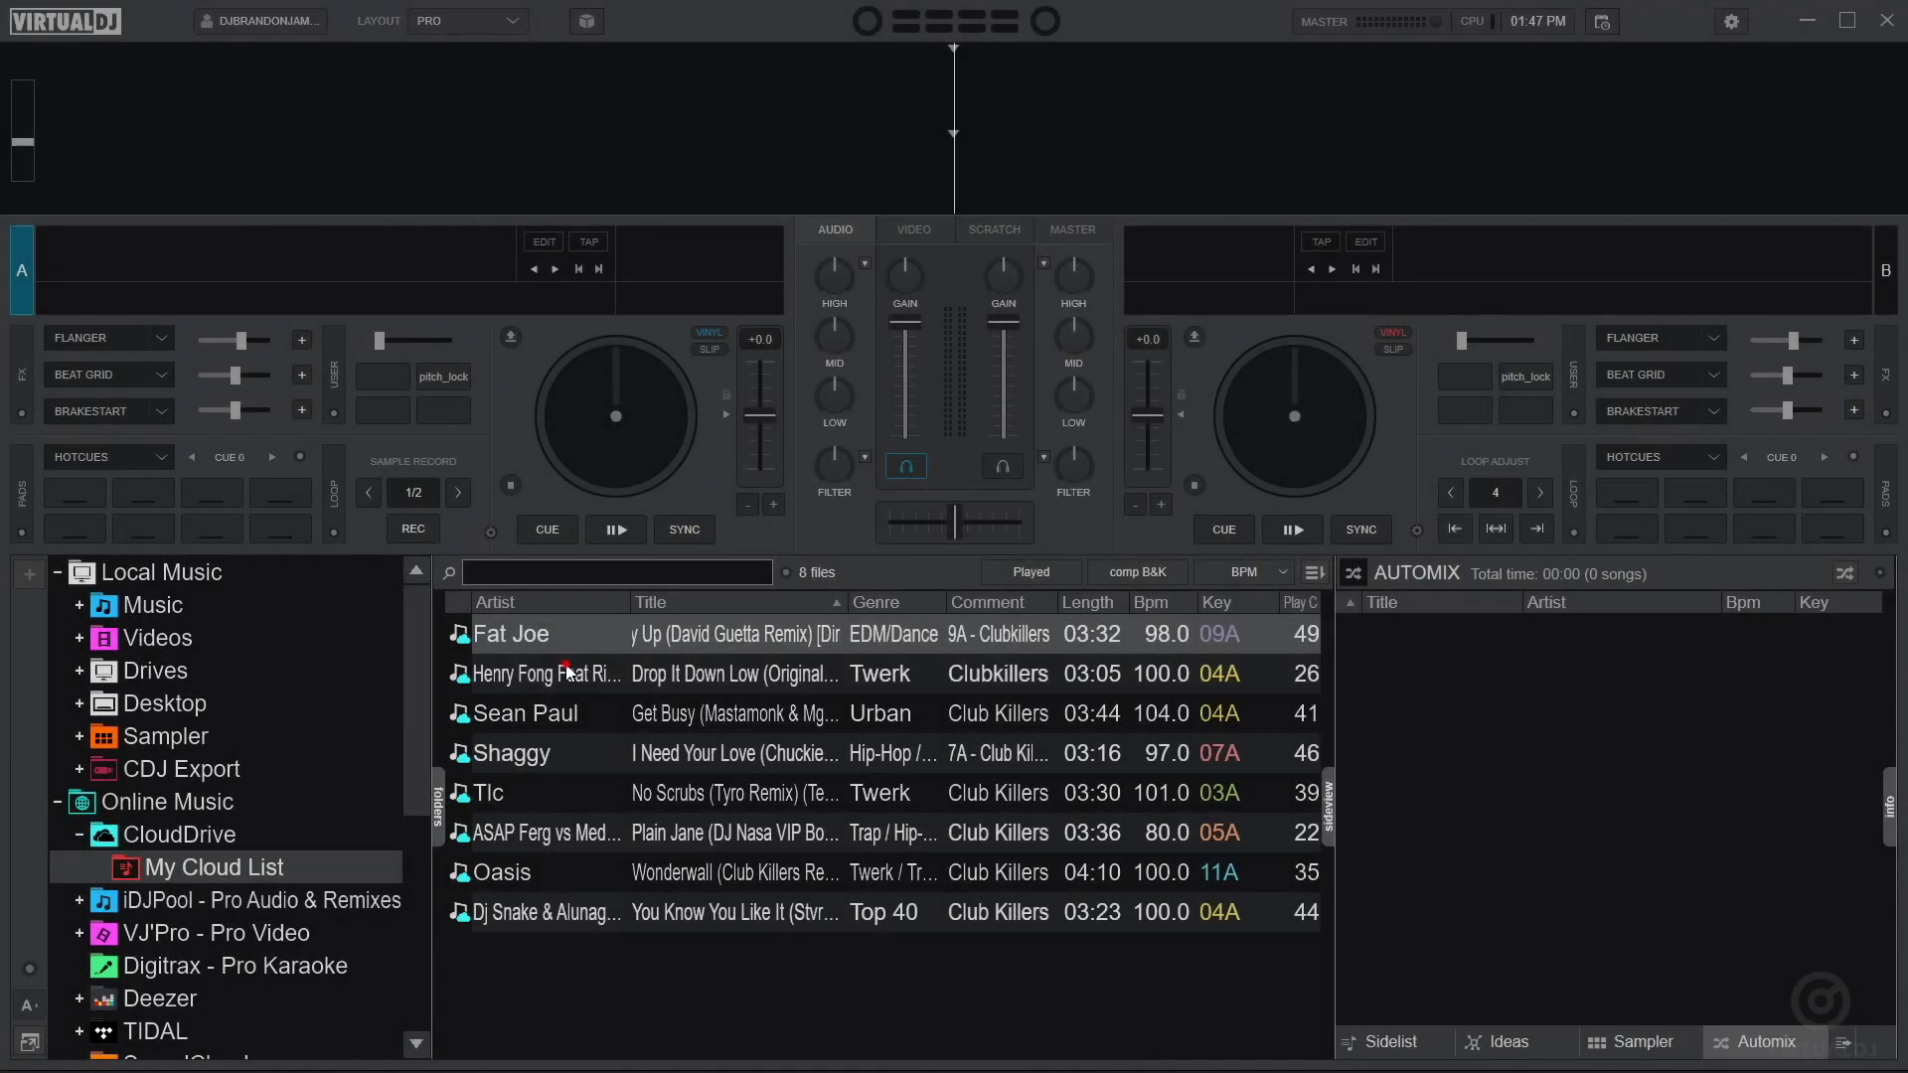
pyautogui.click(567, 675)
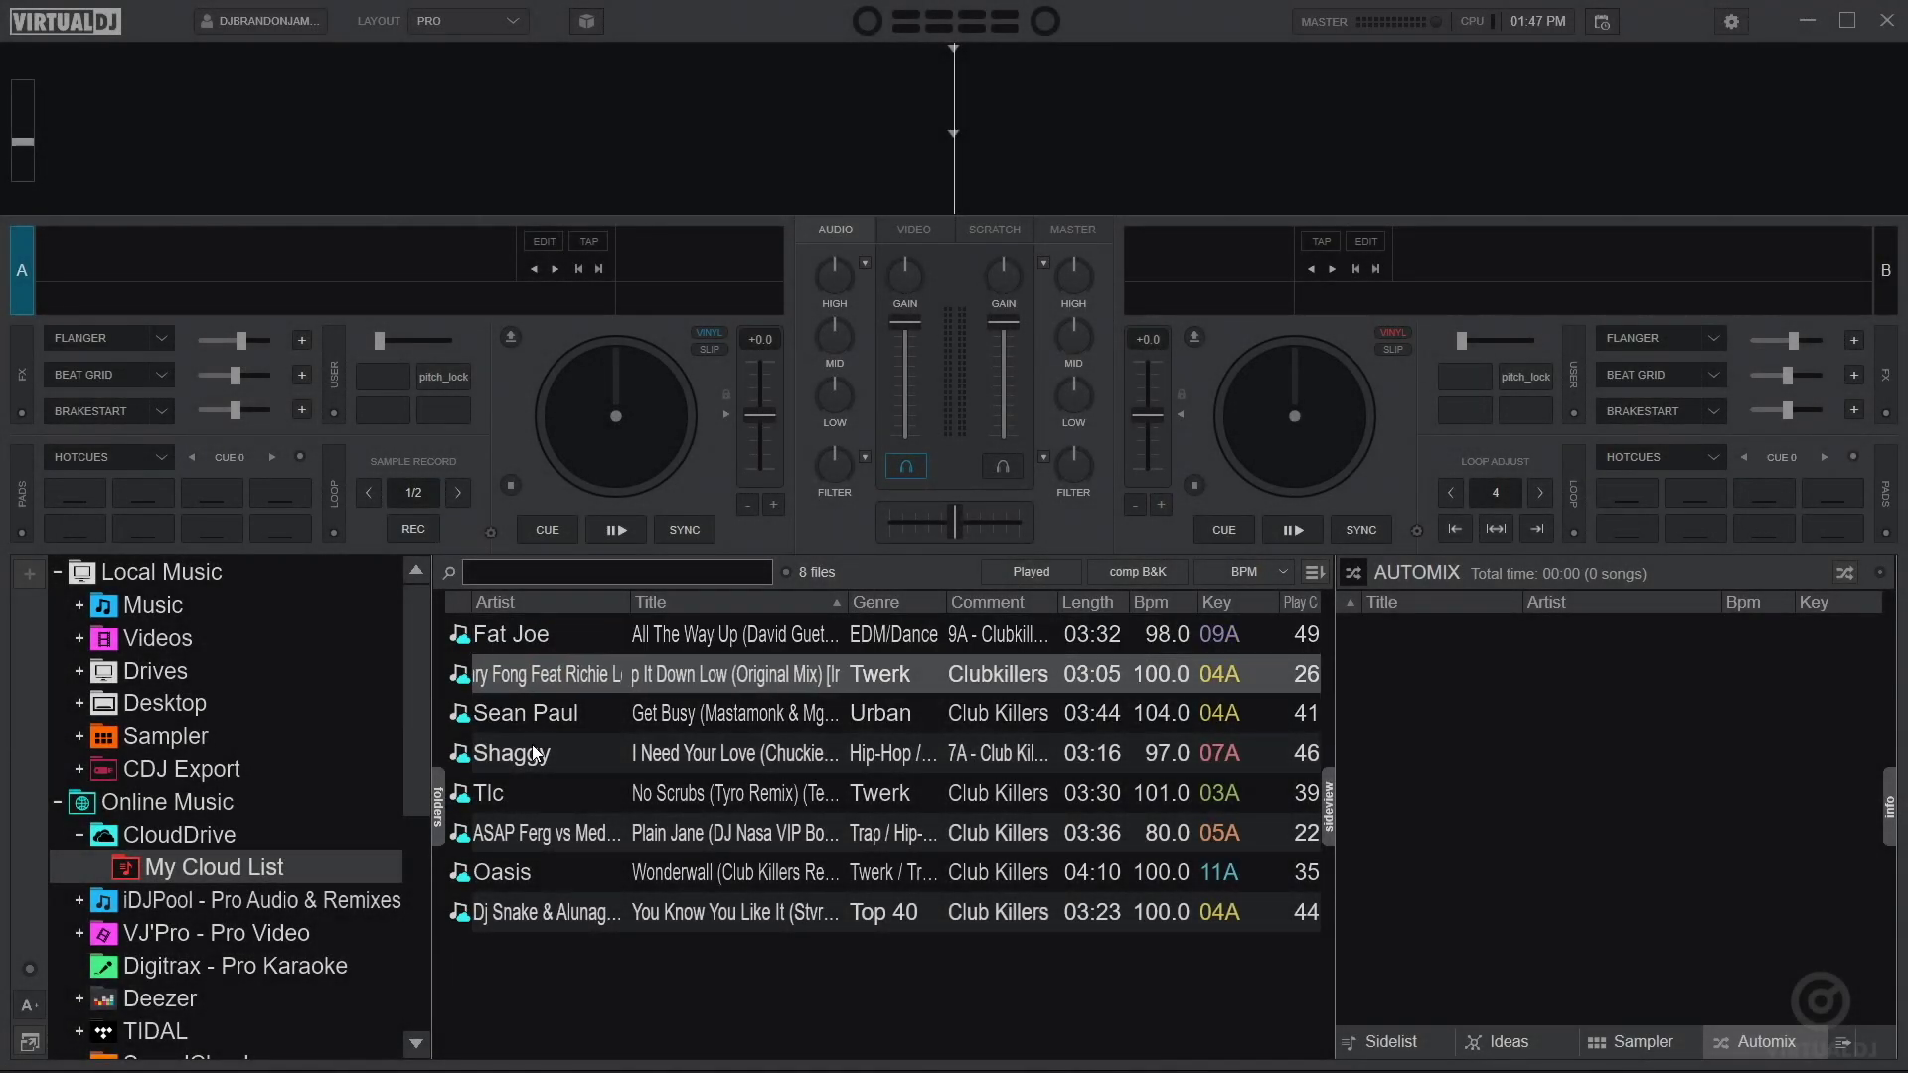
pyautogui.moveTo(532, 743); pyautogui.dragTo(391, 328)
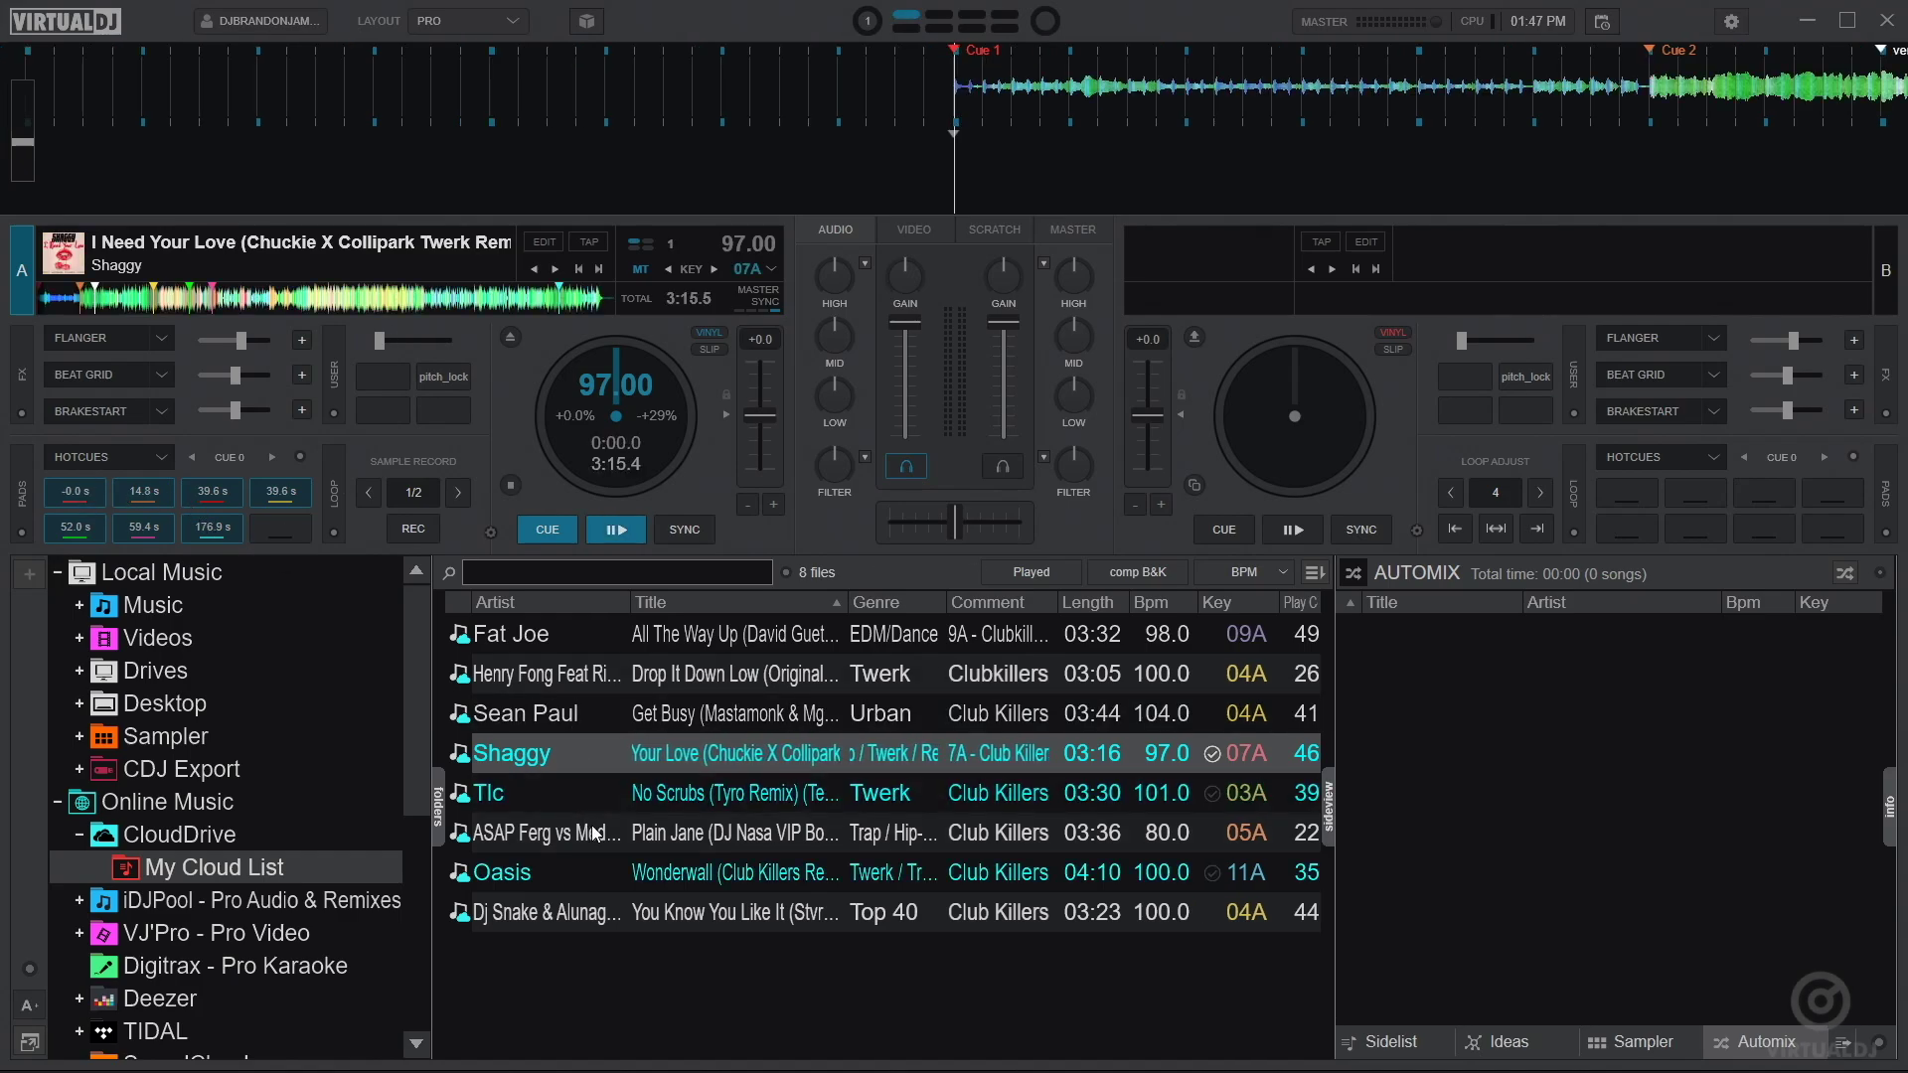
pyautogui.moveTo(593, 833); pyautogui.dragTo(1526, 314)
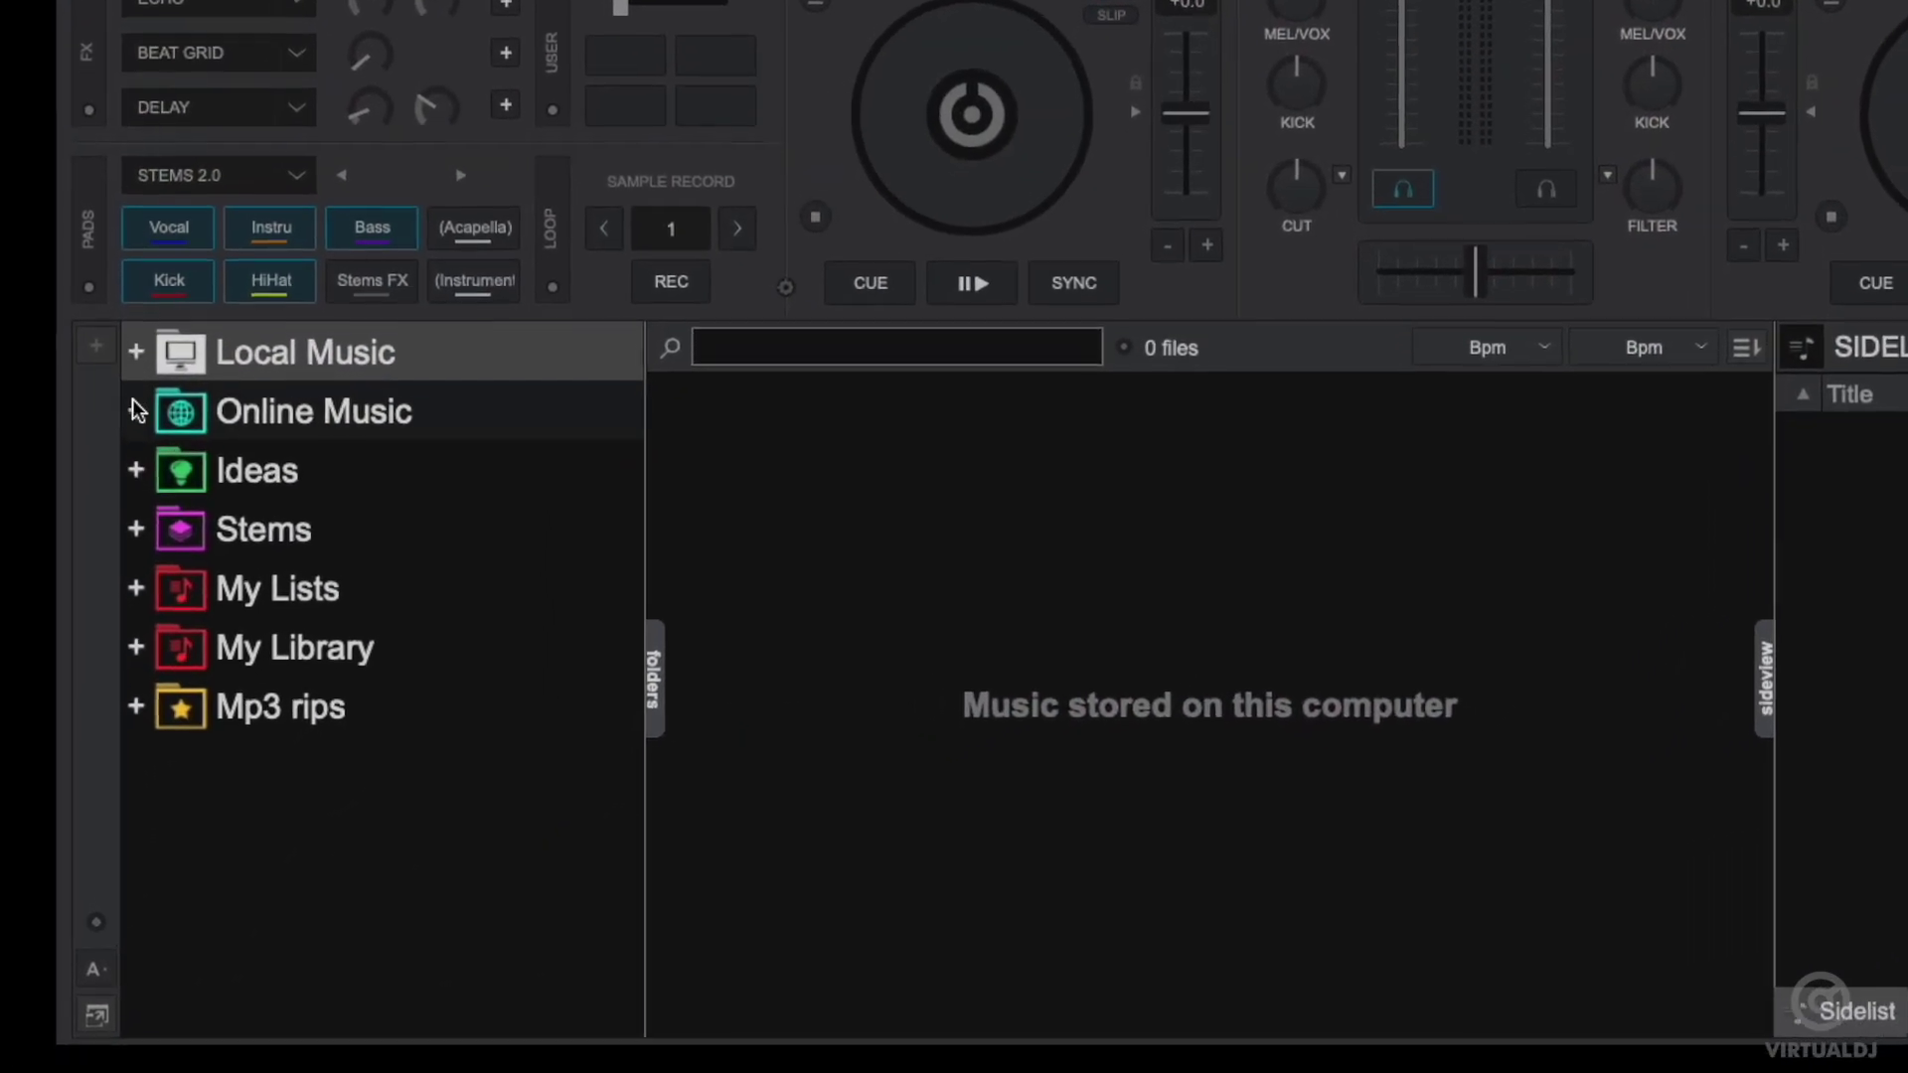
# - Under Online Music, select CloudDrive and start connecting it to reach the storage engine choice
pyautogui.click(14, 591)
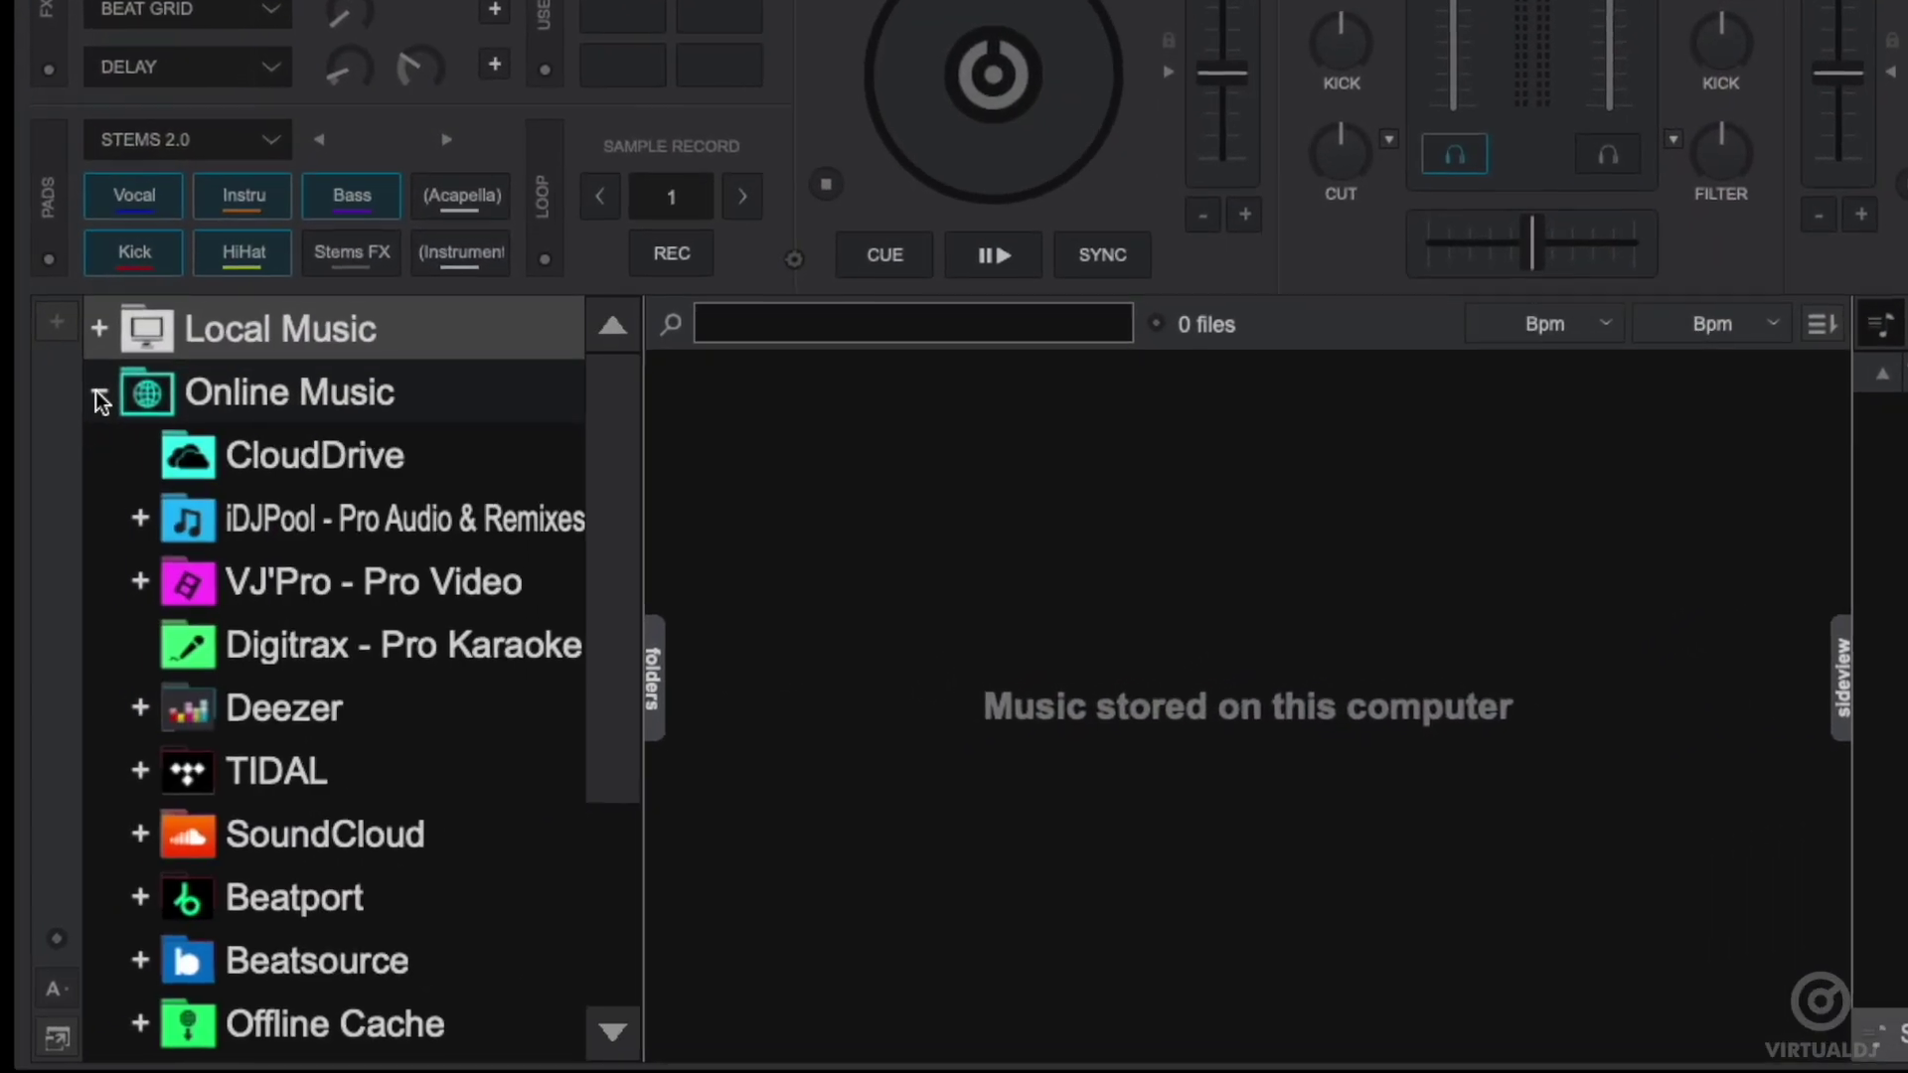
pyautogui.click(347, 476)
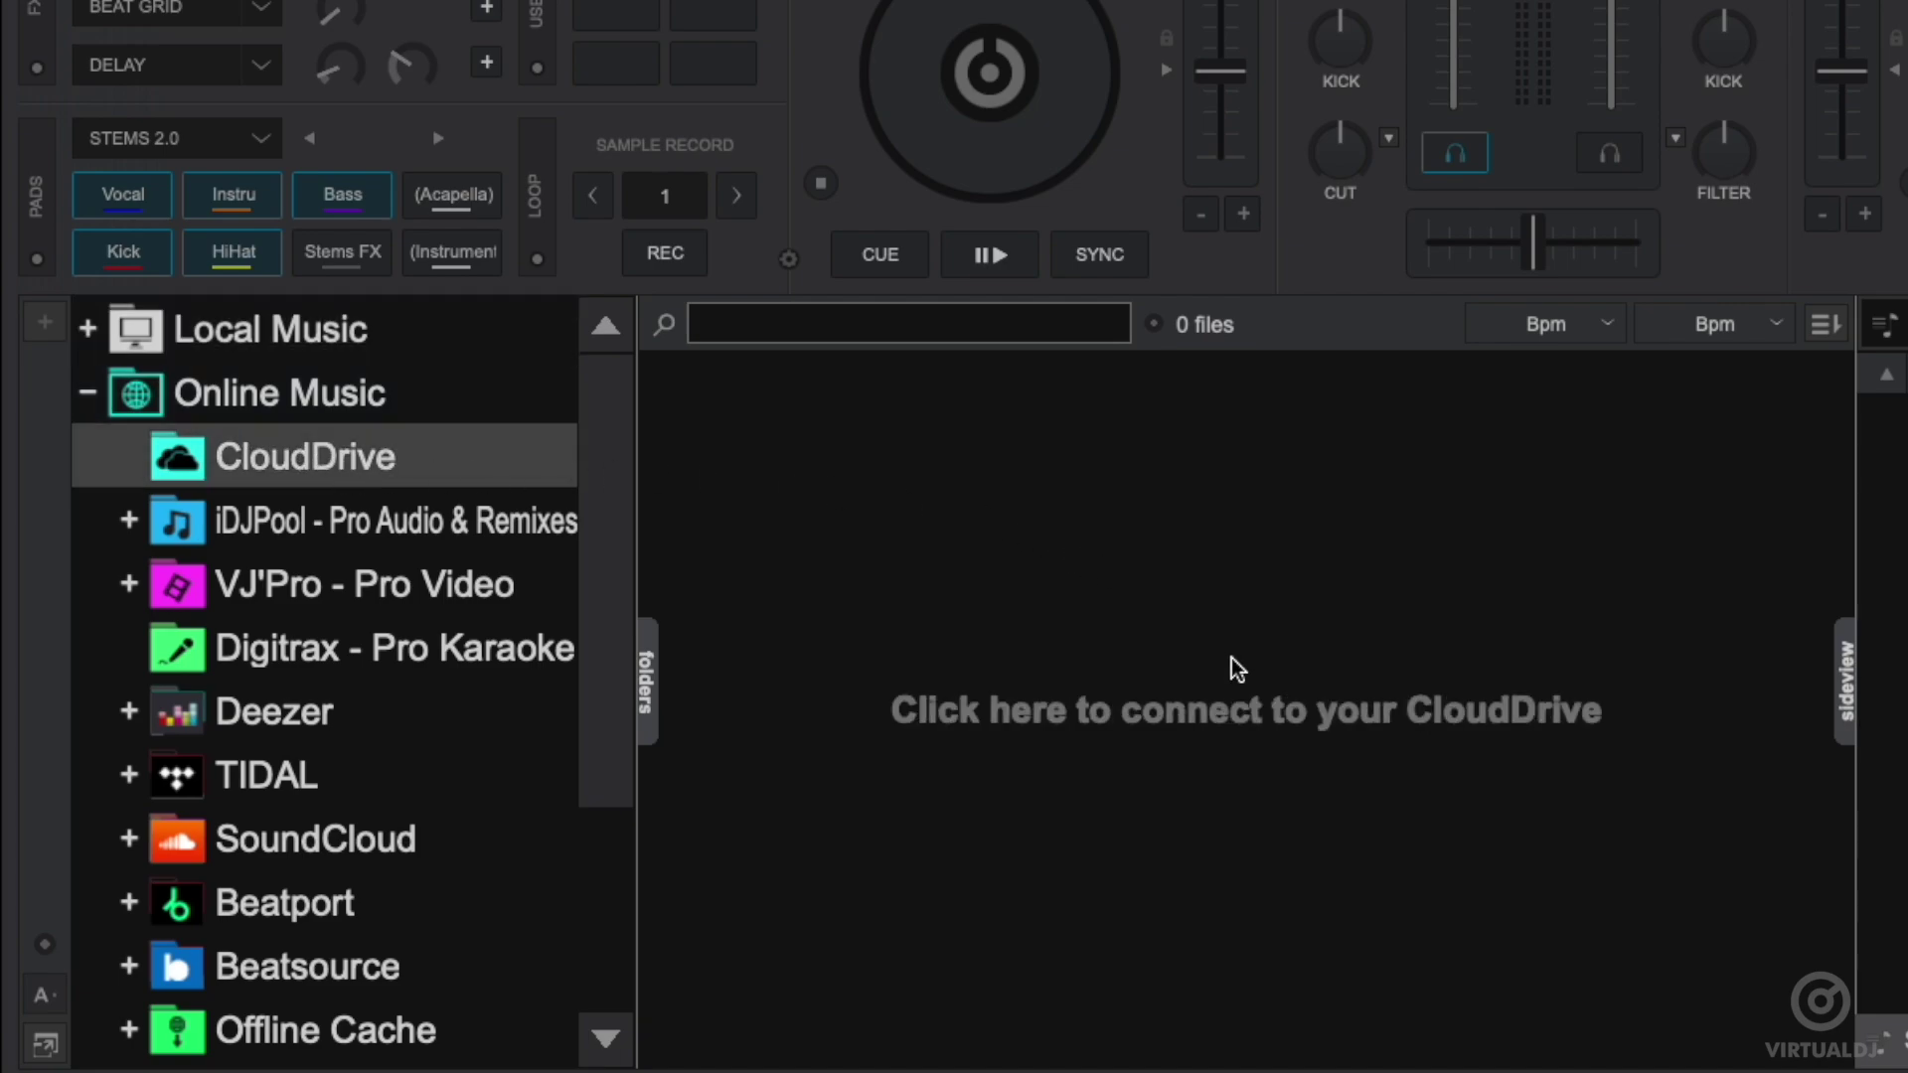
pyautogui.click(1268, 717)
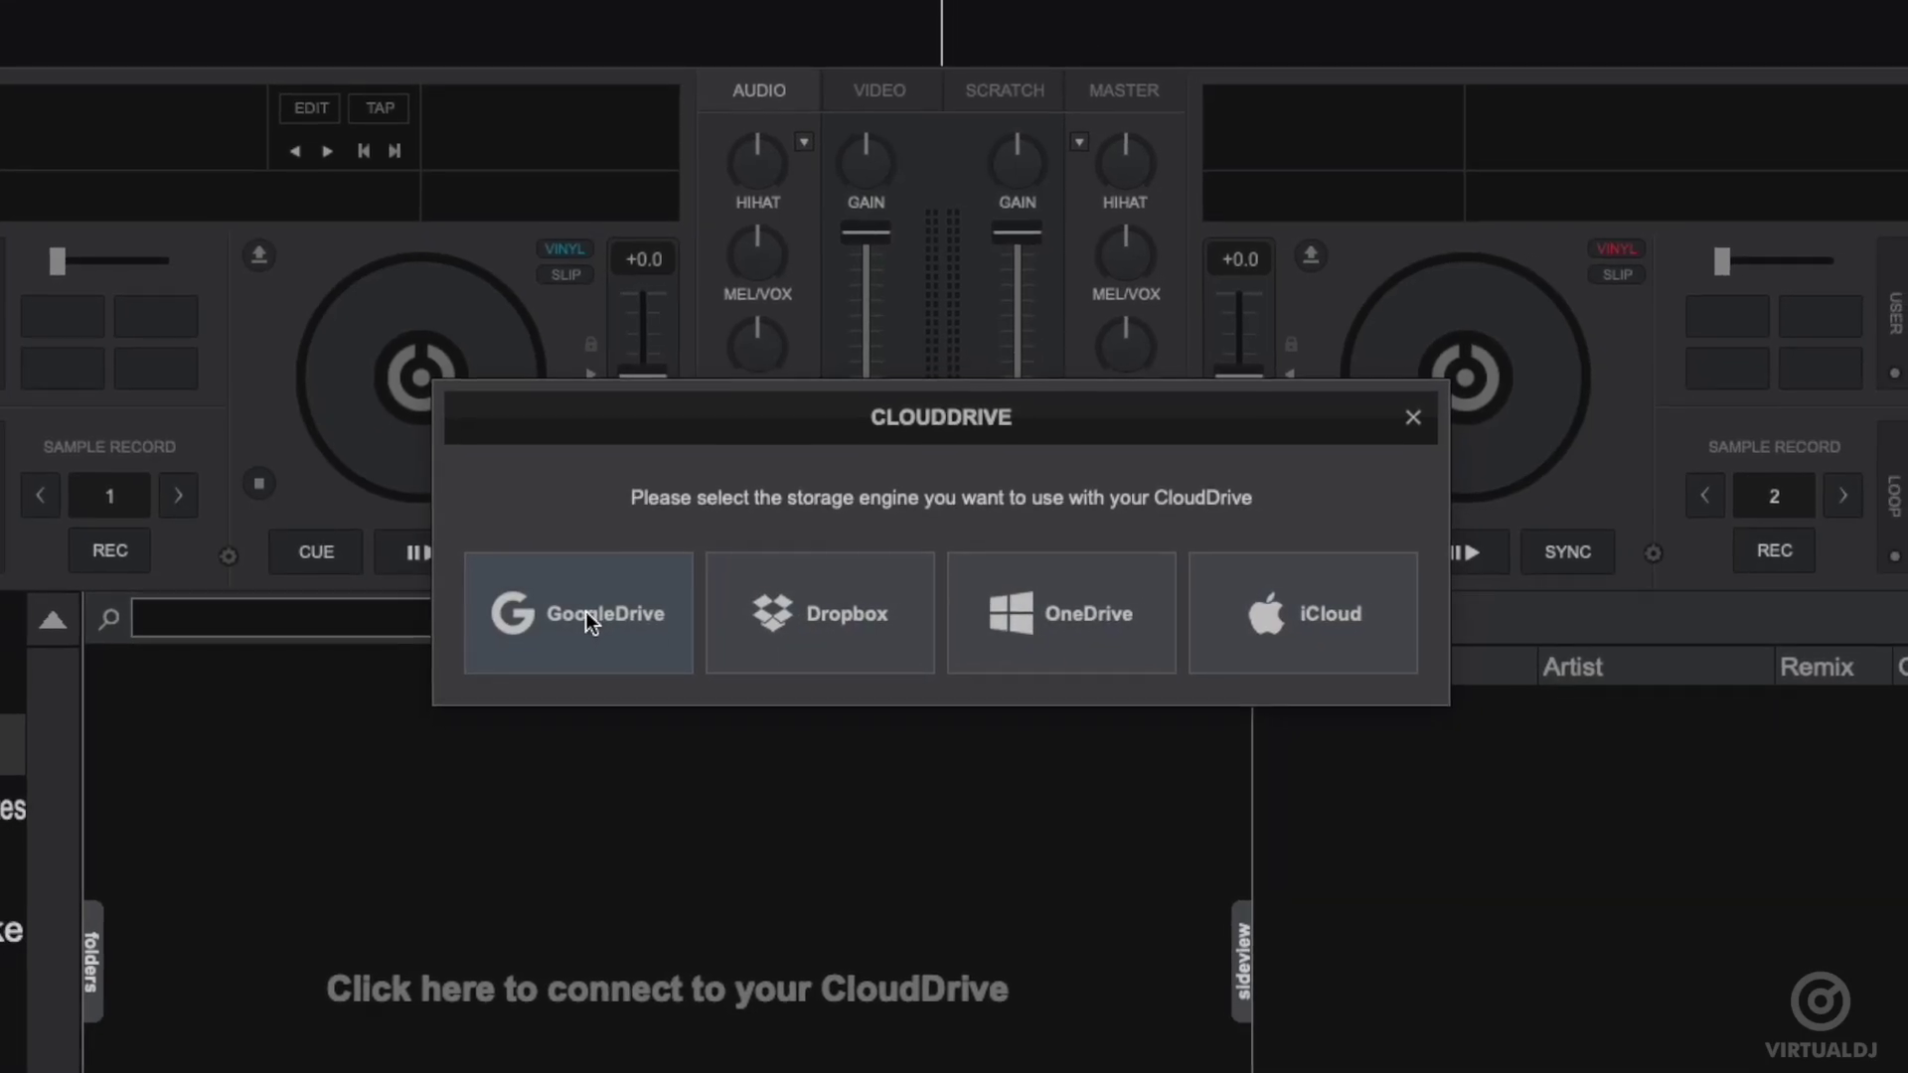
# - Choose GoogleDrive as the storage engine and grant VirtualDJ access with the existing Google account
pyautogui.click(550, 610)
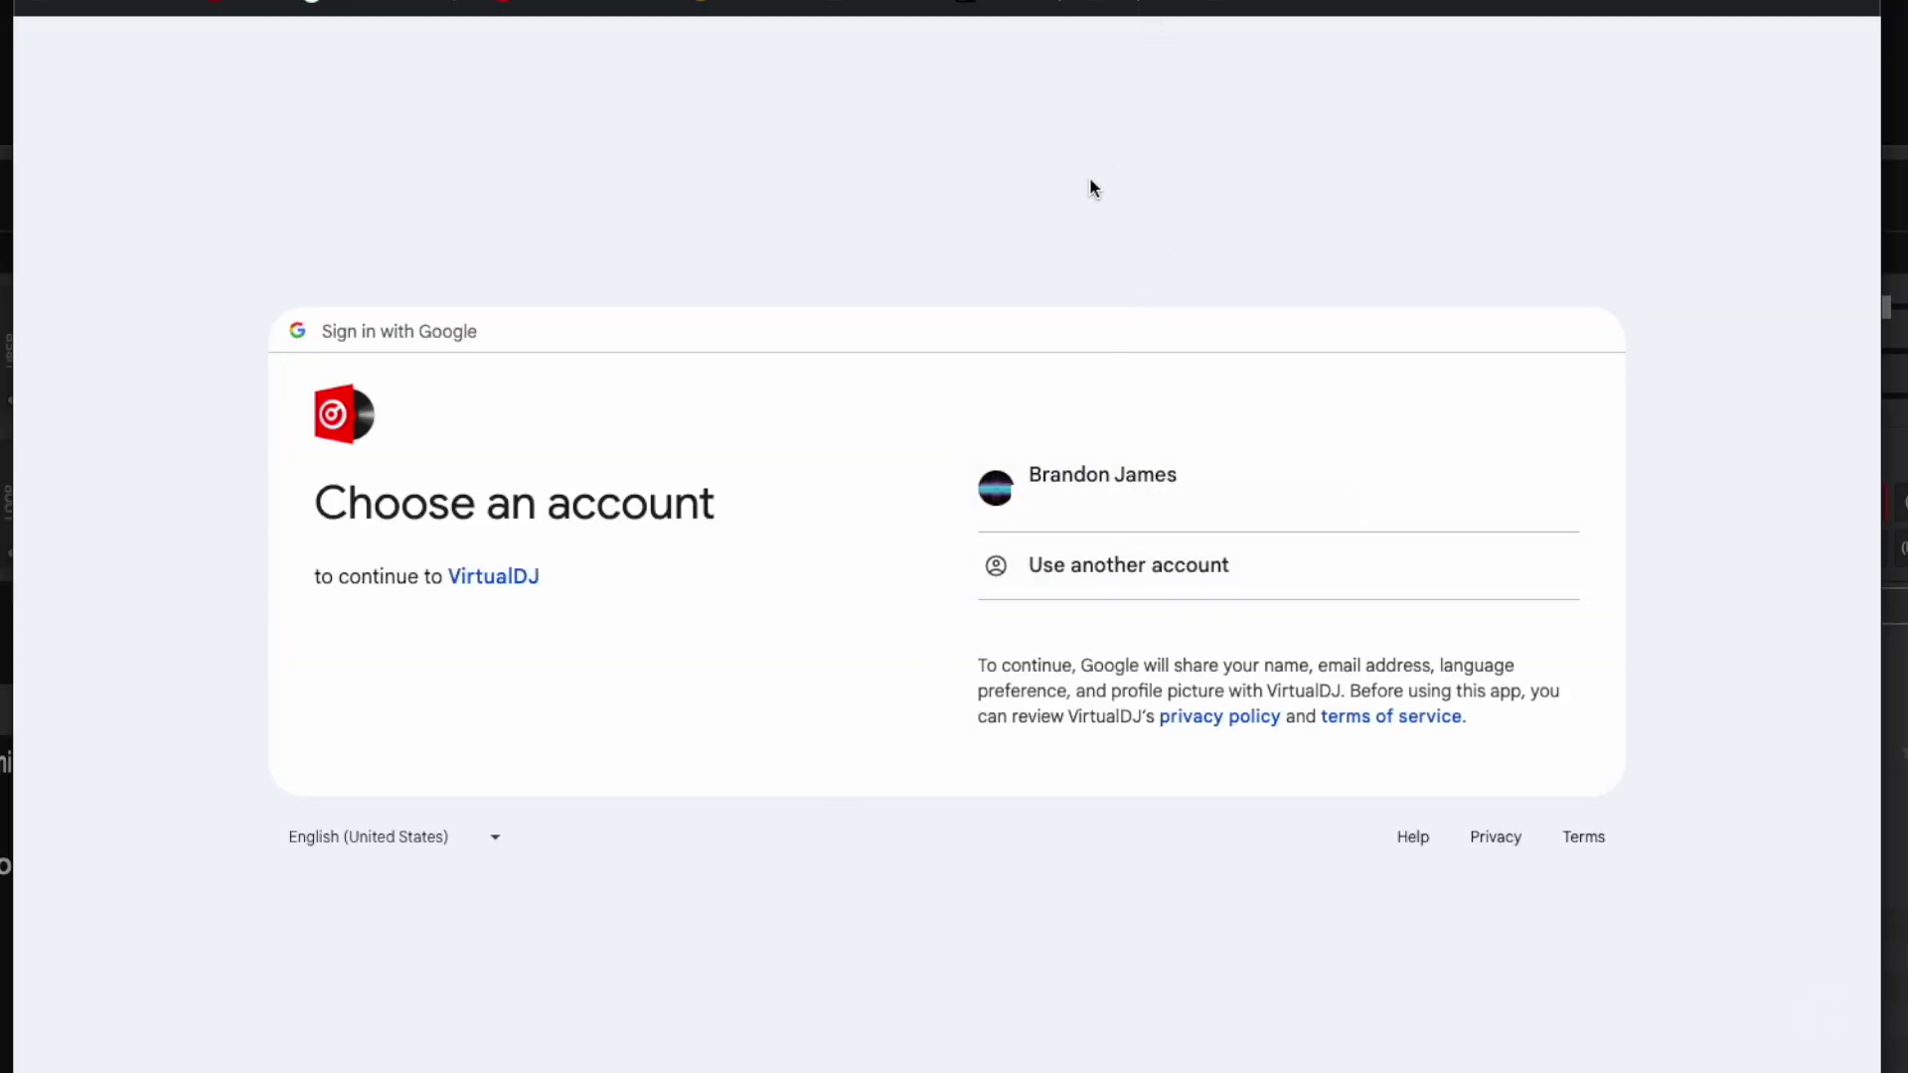
pyautogui.click(1109, 518)
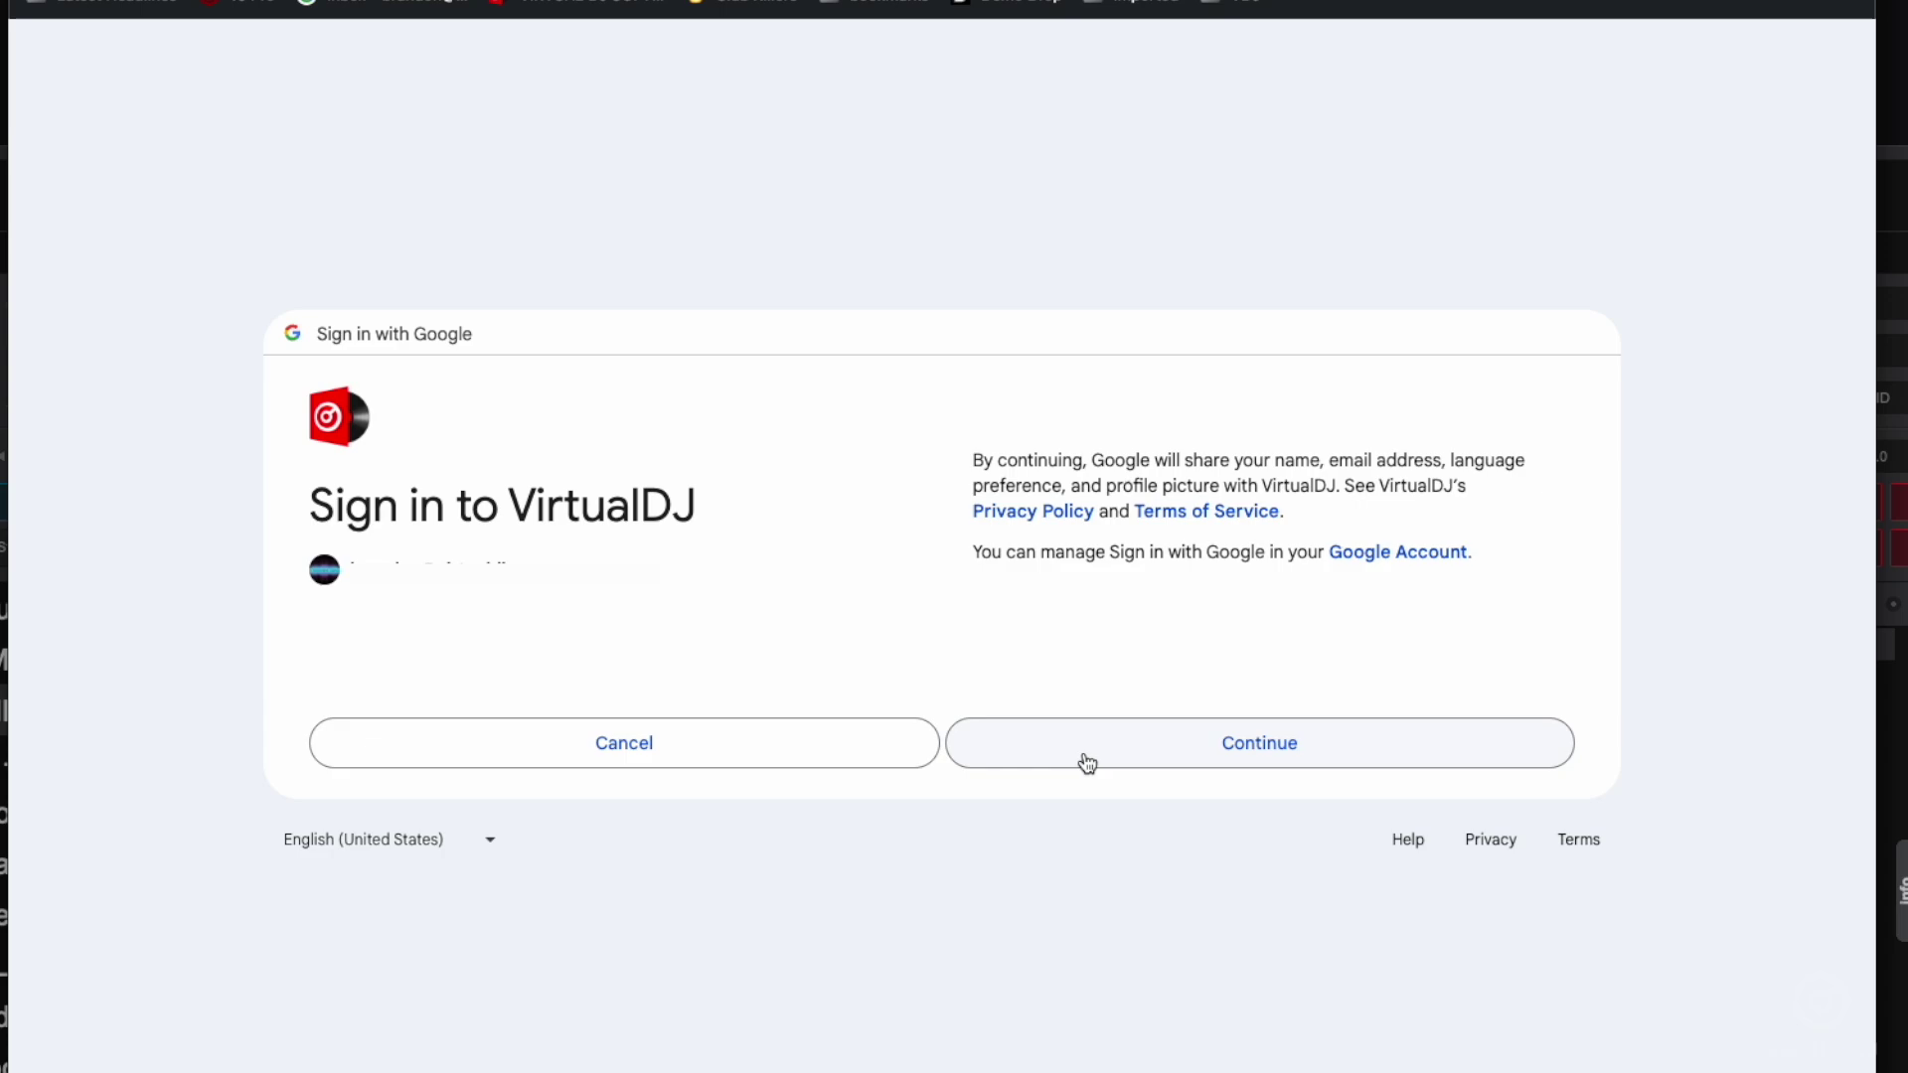
pyautogui.click(1087, 761)
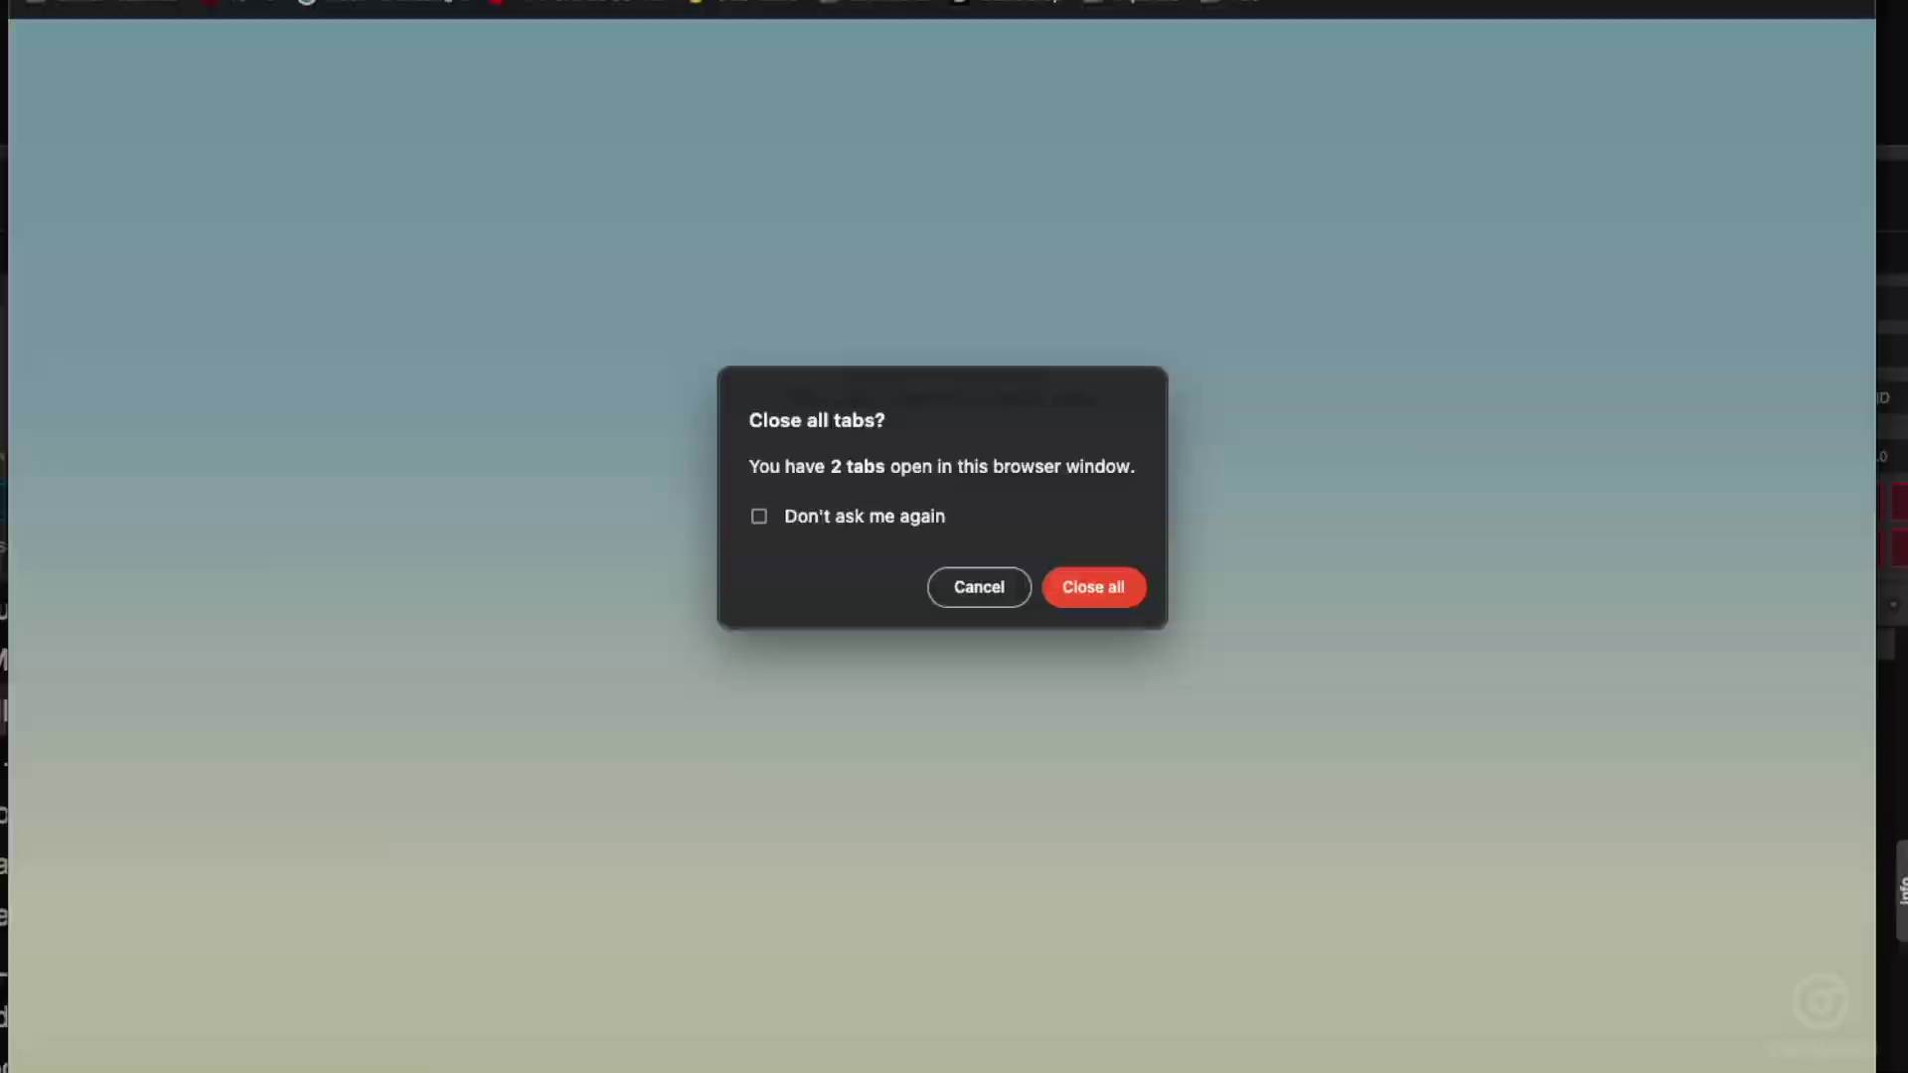
# - Close the browser, then create a CloudDrive list named 'My Cloud List'
pyautogui.click(1073, 626)
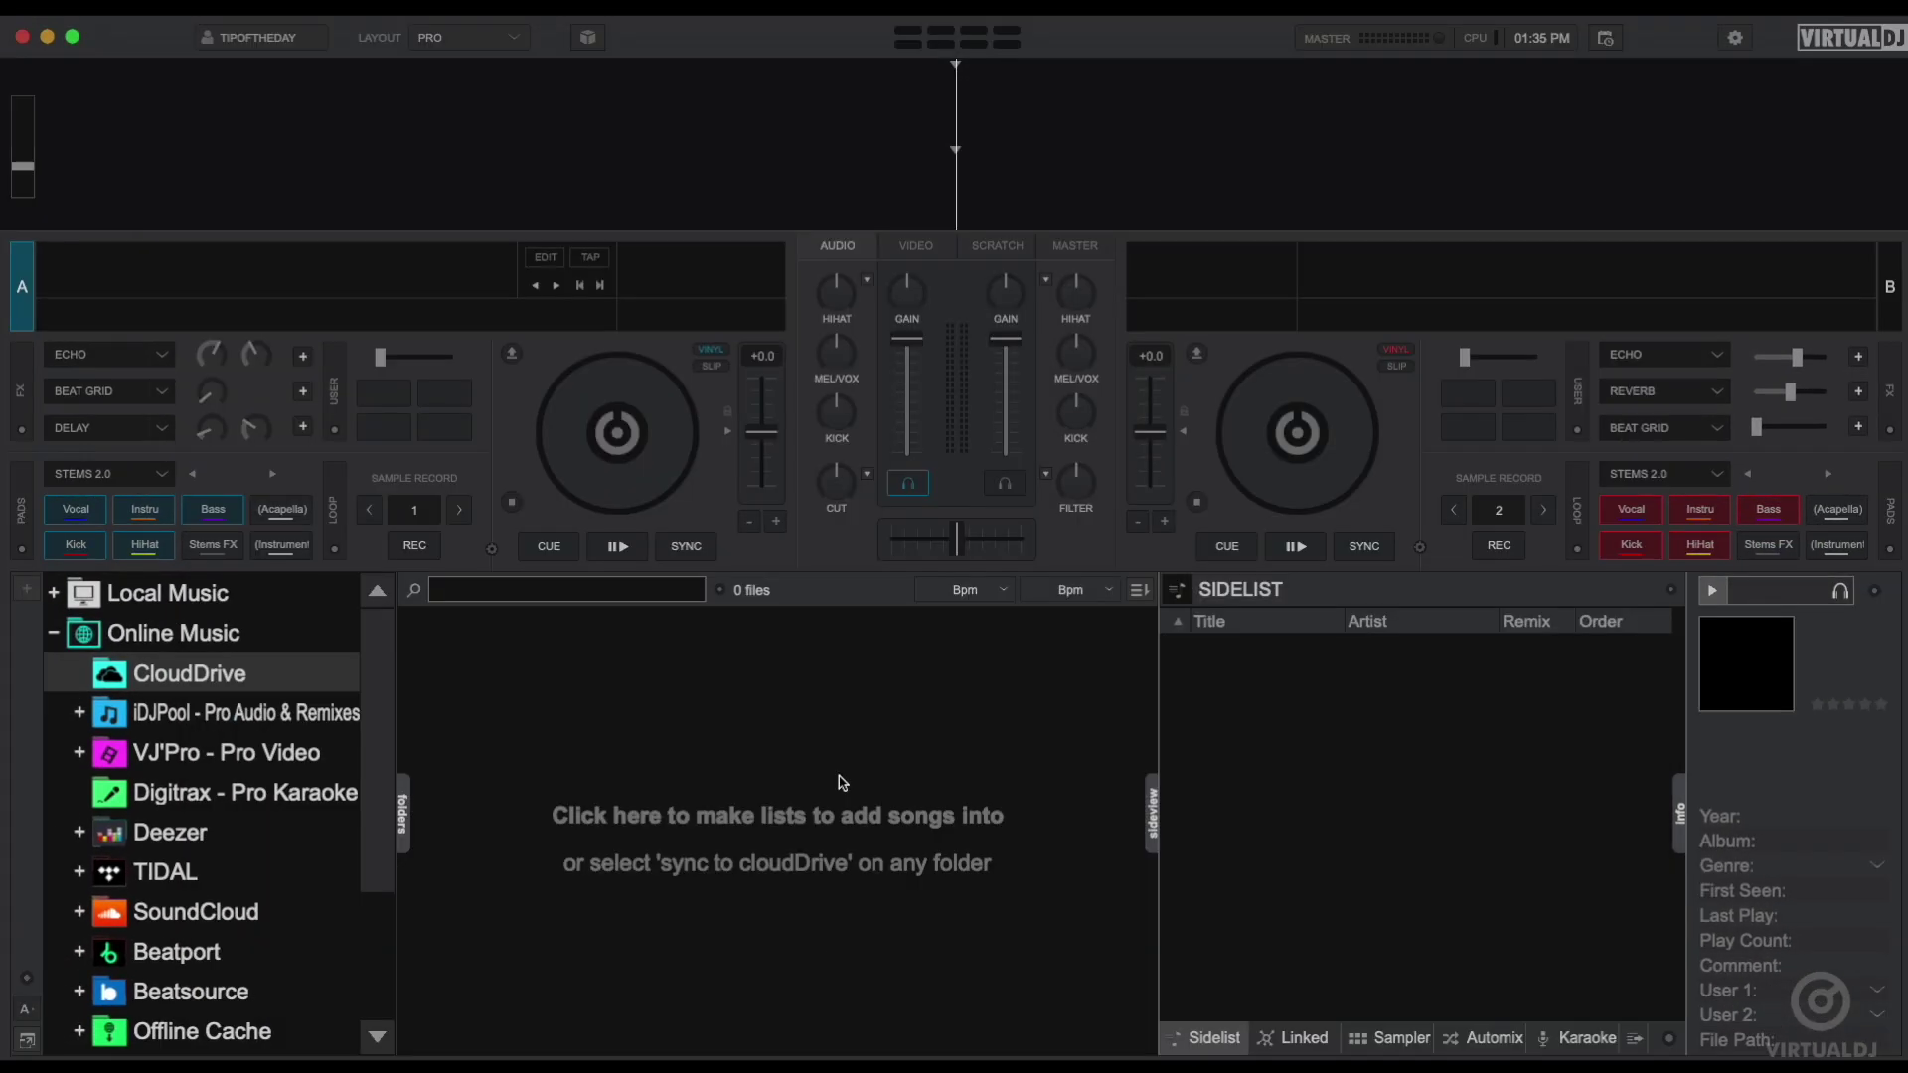
pyautogui.click(694, 815)
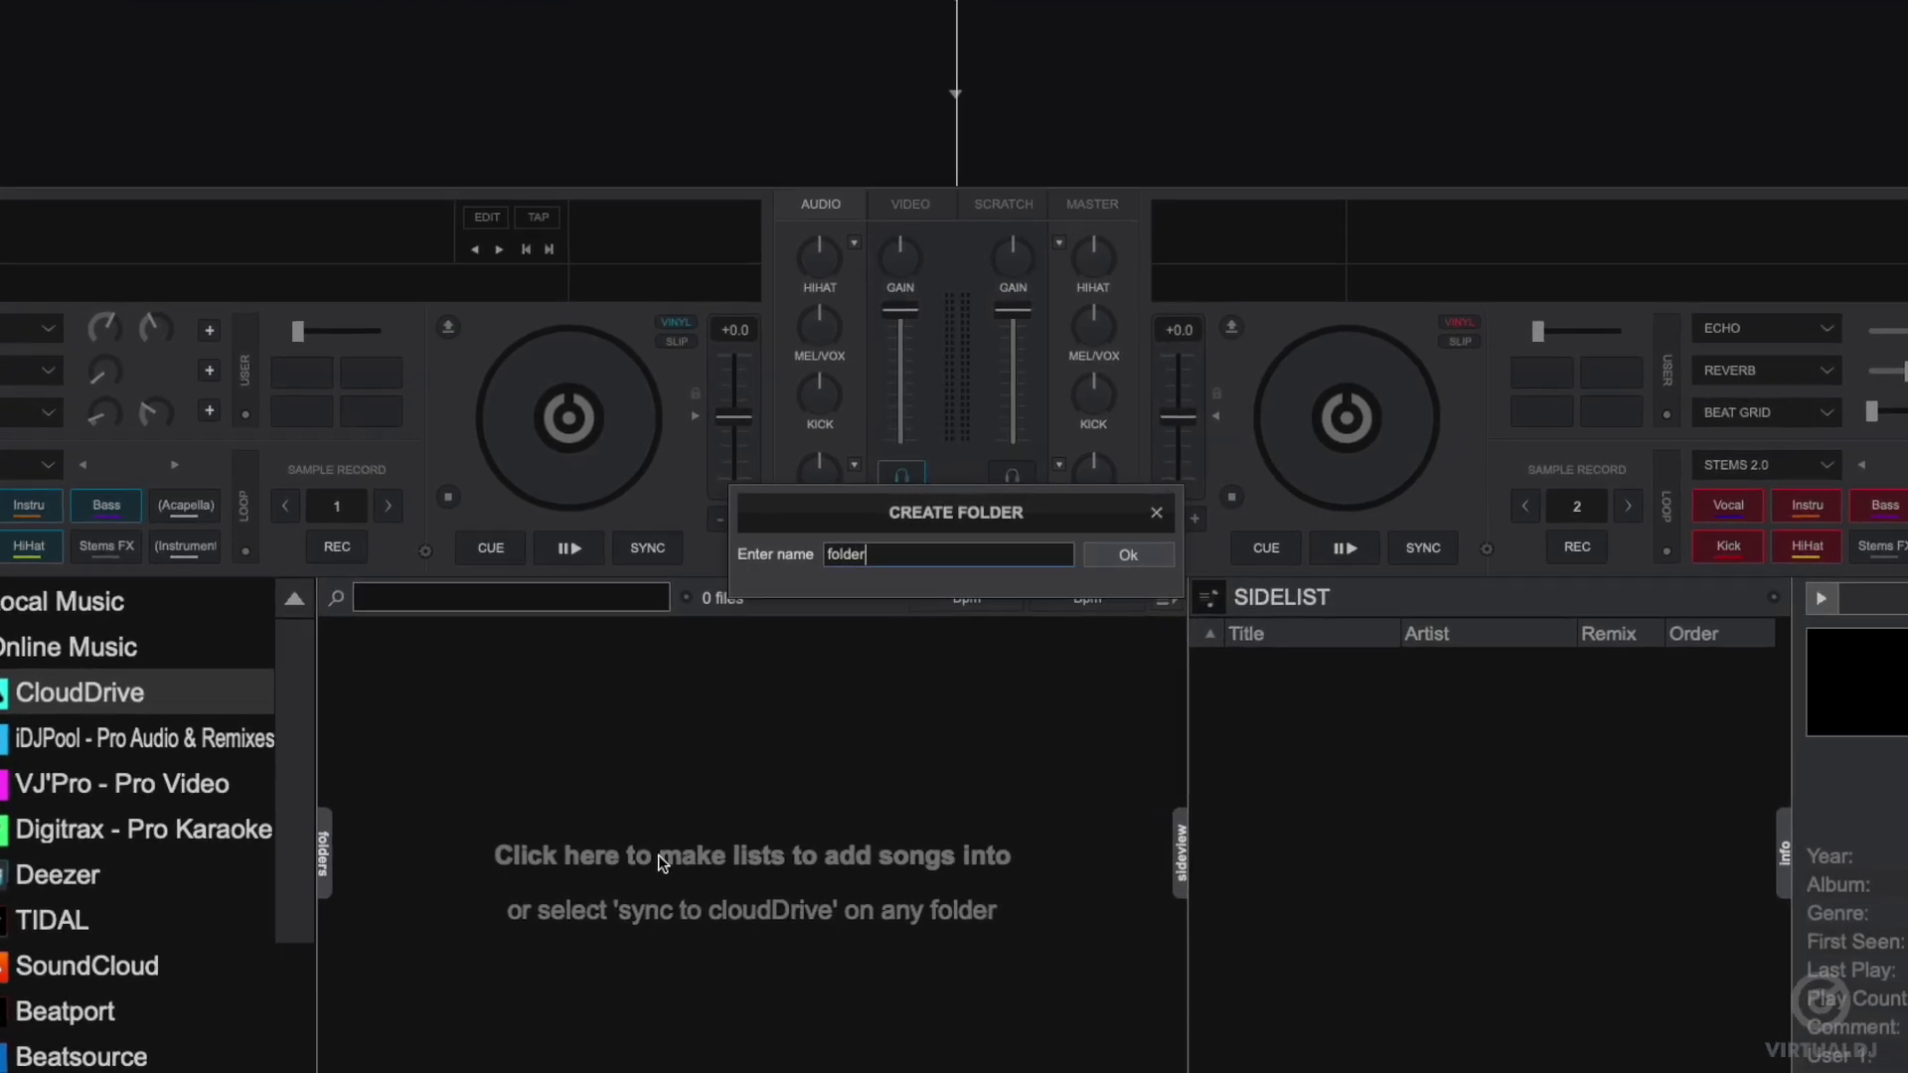
pyautogui.press('BackSpace')
pyautogui.press('BackSpace')
pyautogui.press('BackSpace')
pyautogui.press('BackSpace')
pyautogui.press('BackSpace')
pyautogui.press('BackSpace')
pyautogui.write('M')
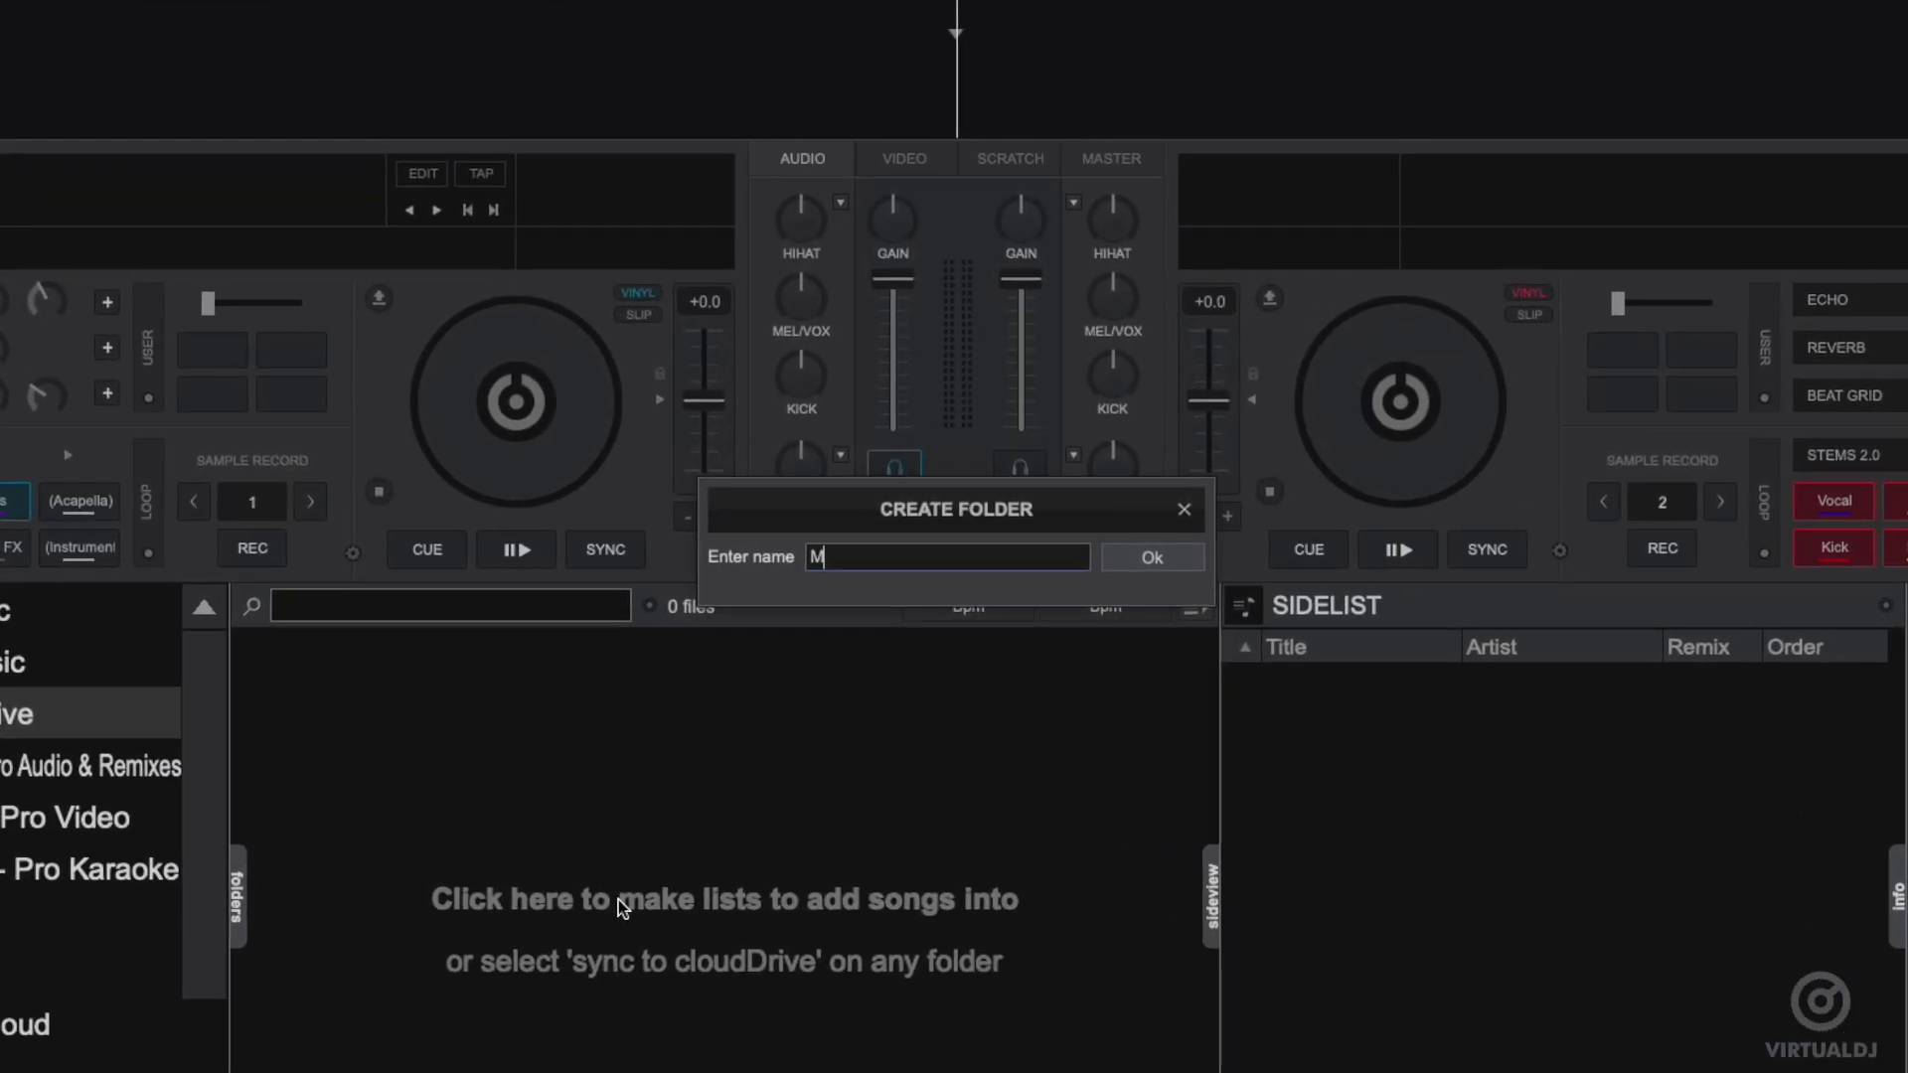
pyautogui.write('y C')
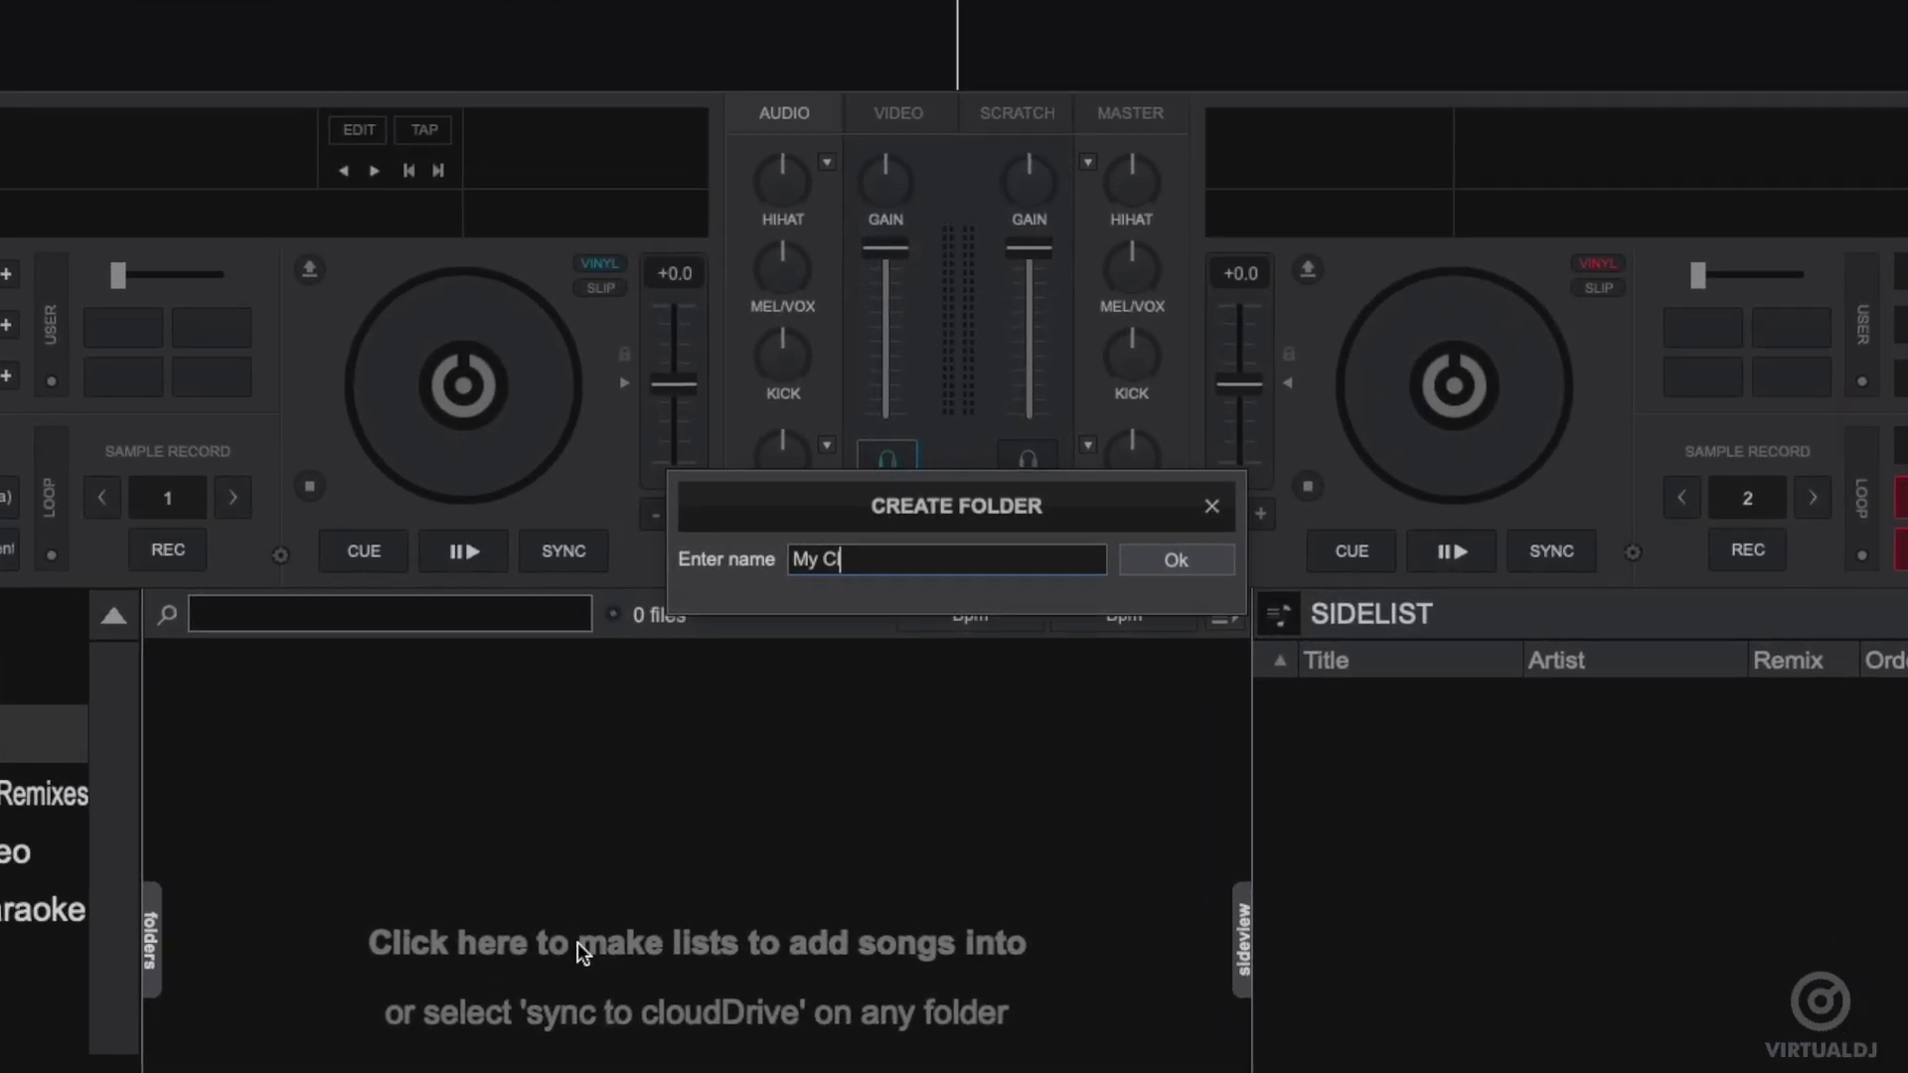
pyautogui.write('loud List')
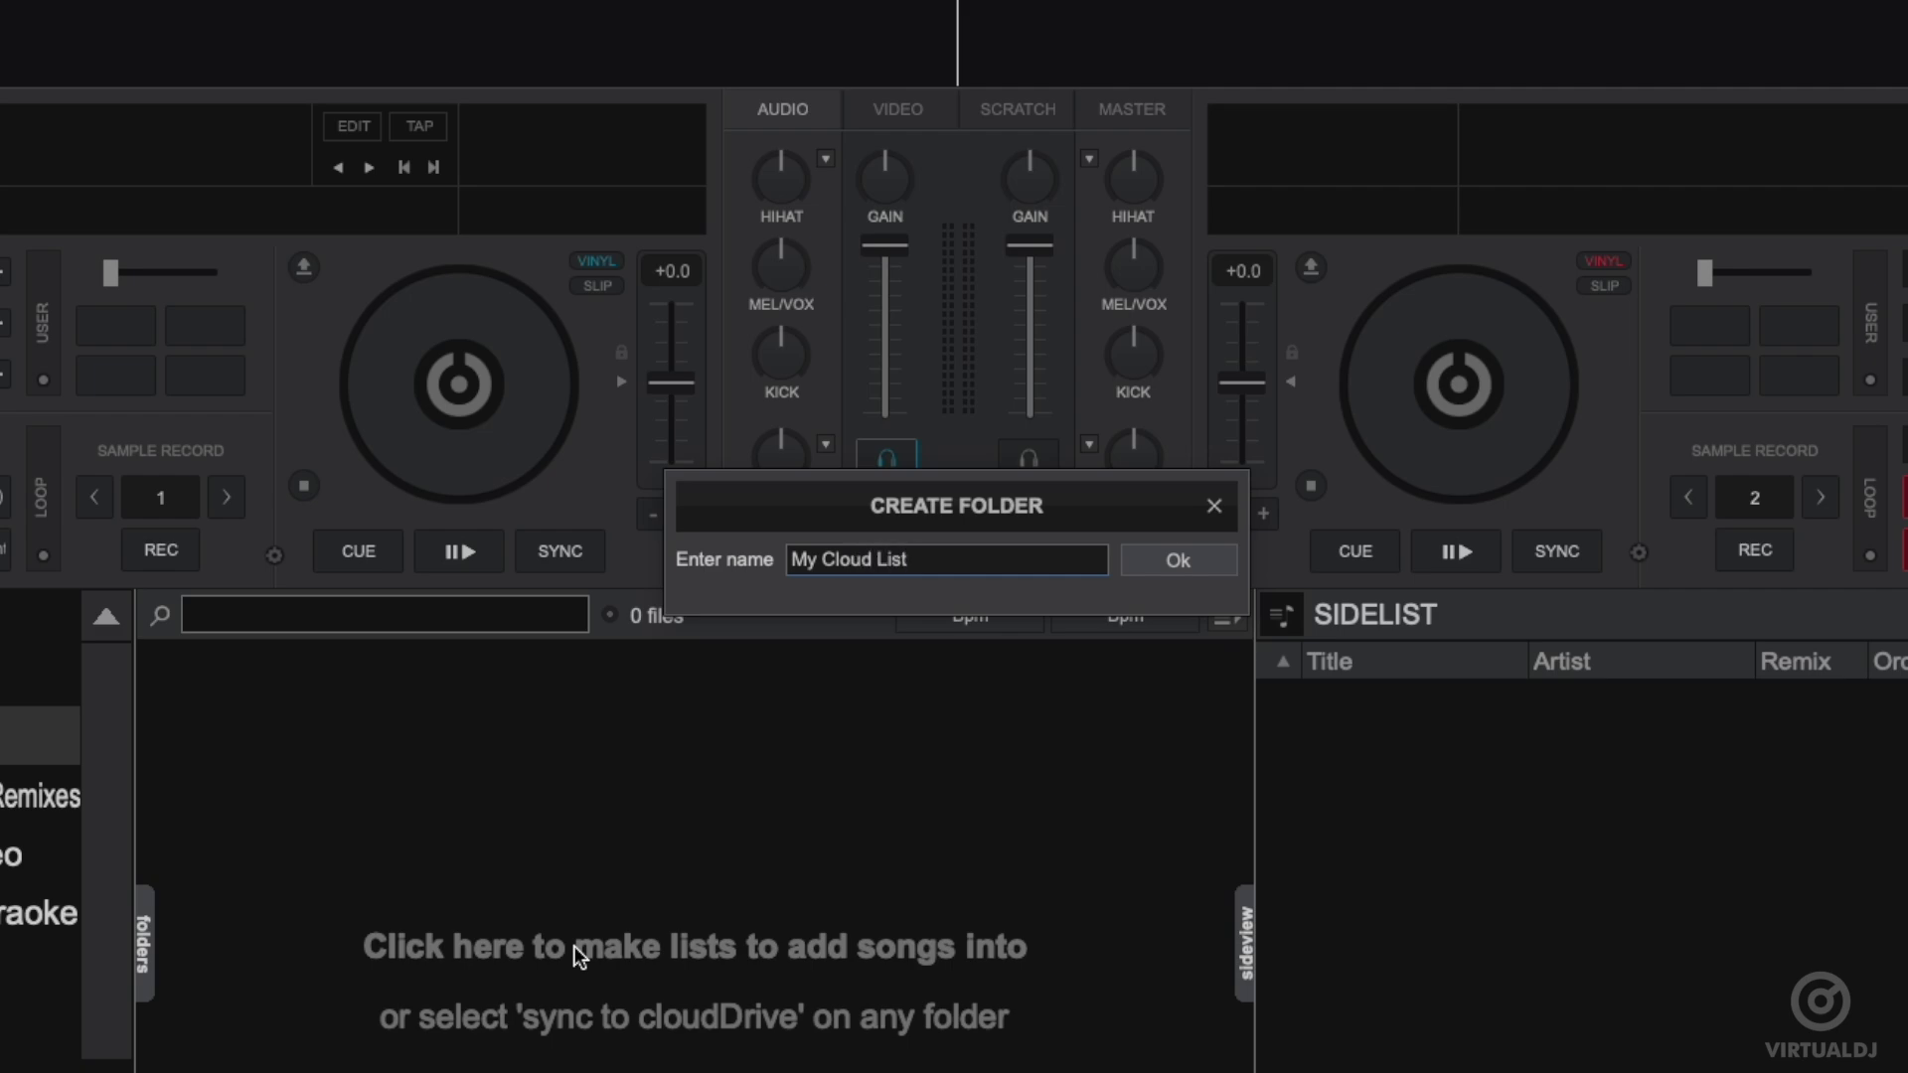
pyautogui.press('Return')
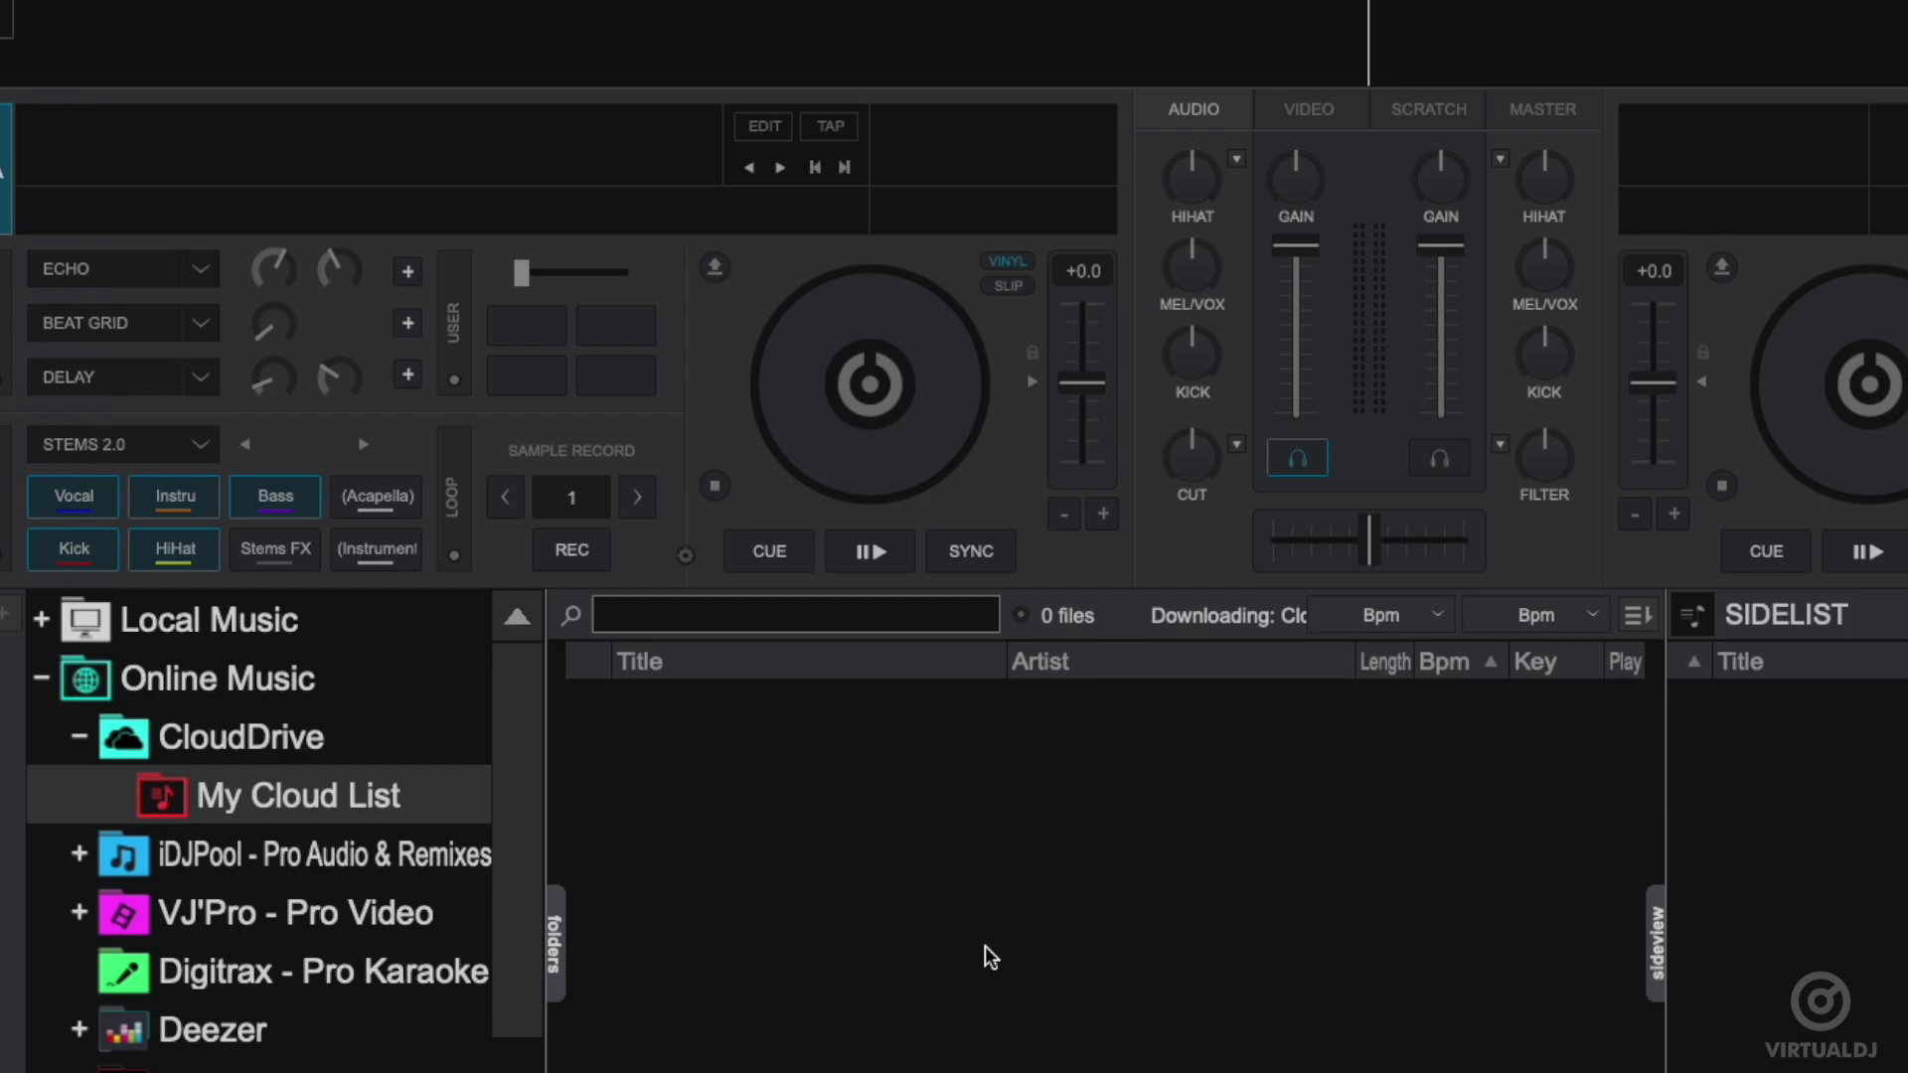
# - Drag the eight Anthems 100 tracks, Plain Jane through Get Busy, into My Cloud List and view it
pyautogui.scroll(-8, 553, 732)
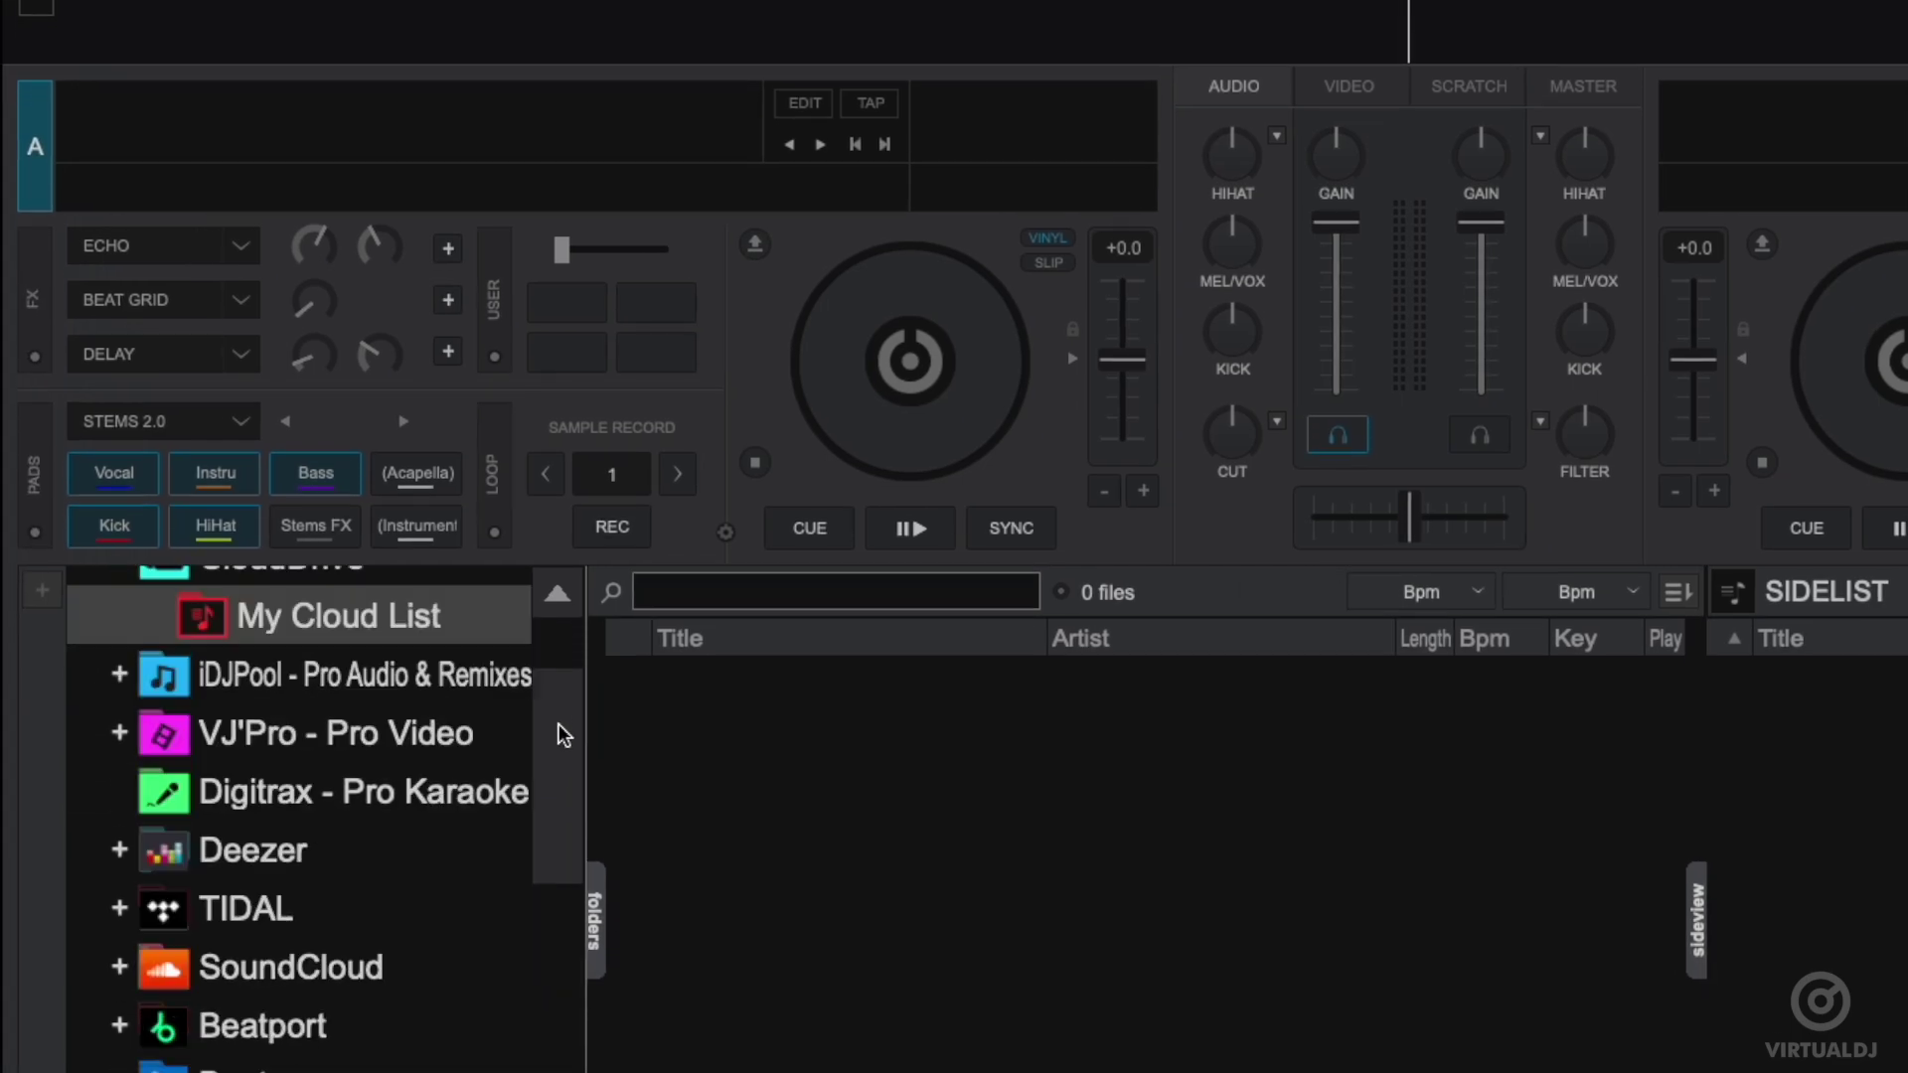
pyautogui.click(81, 1003)
pyautogui.scroll(-3, 314, 759)
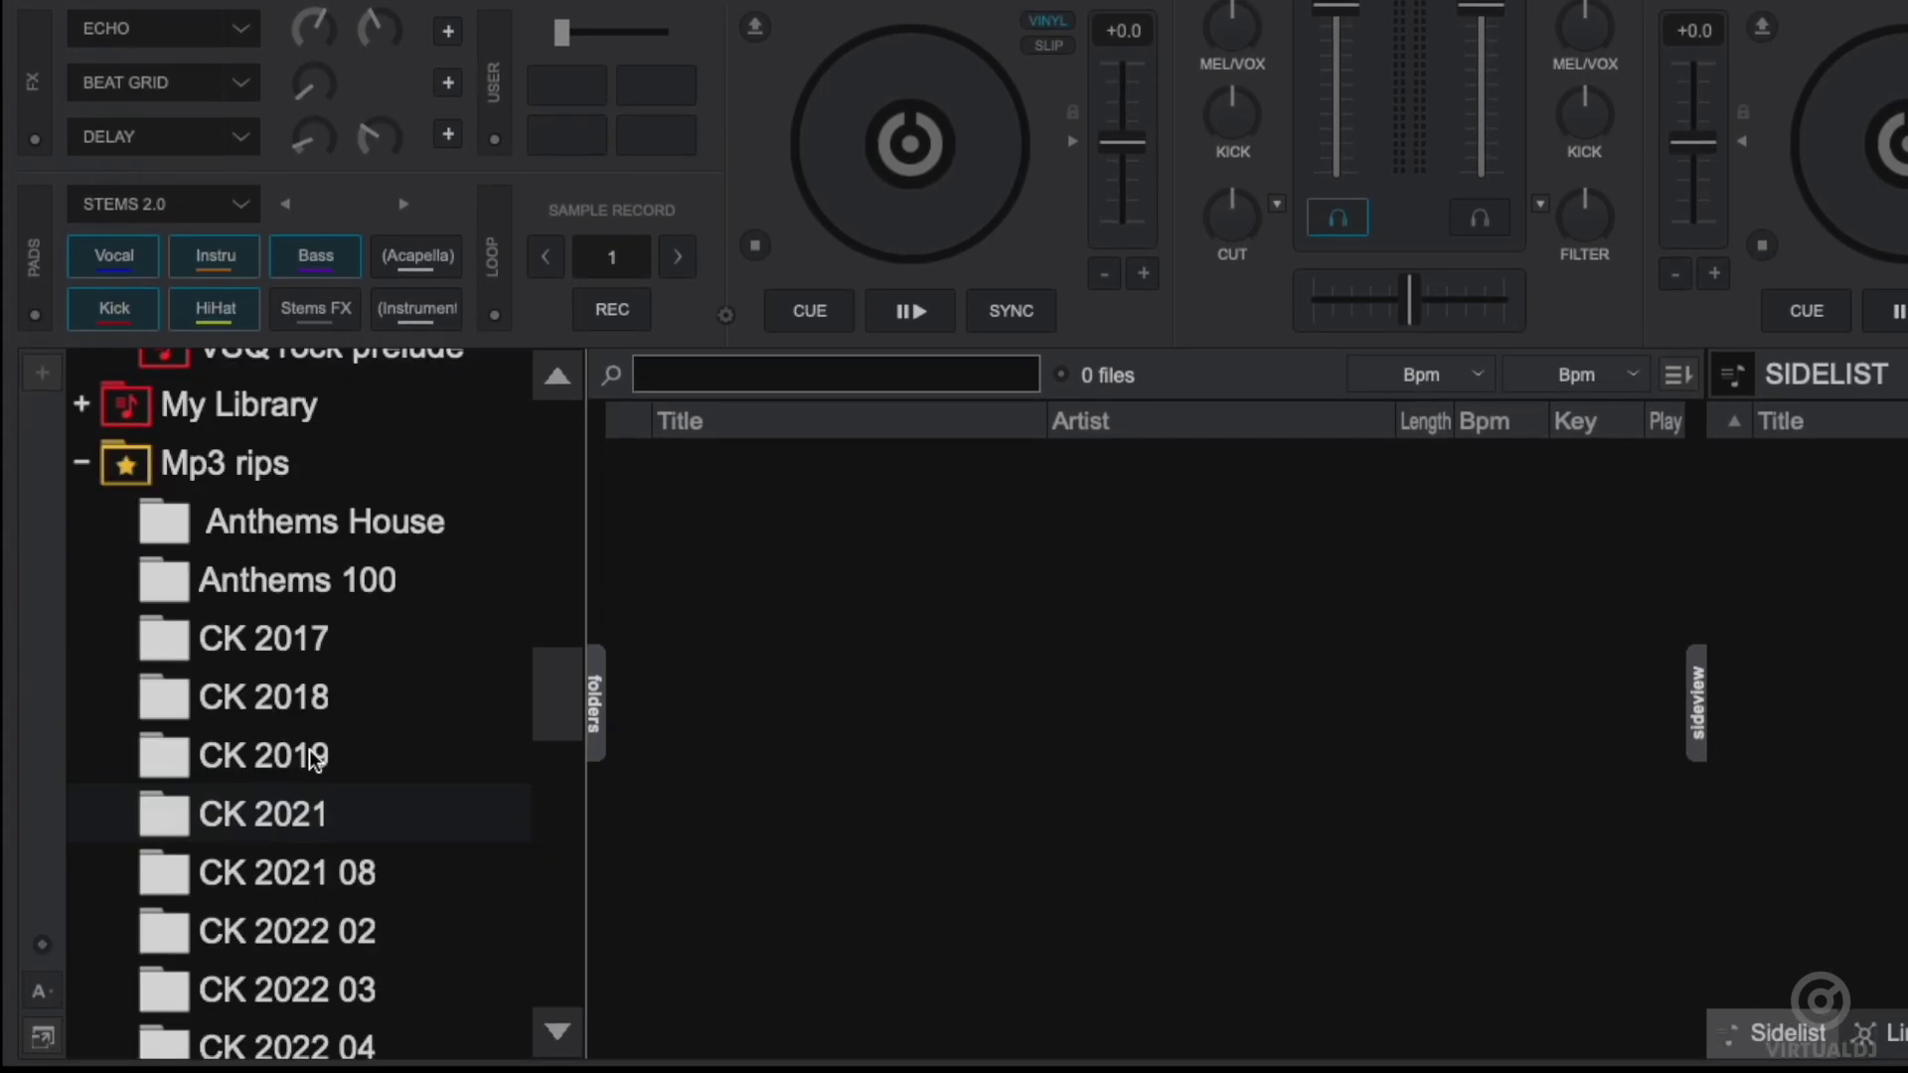
pyautogui.click(298, 594)
pyautogui.scroll(15, 391, 609)
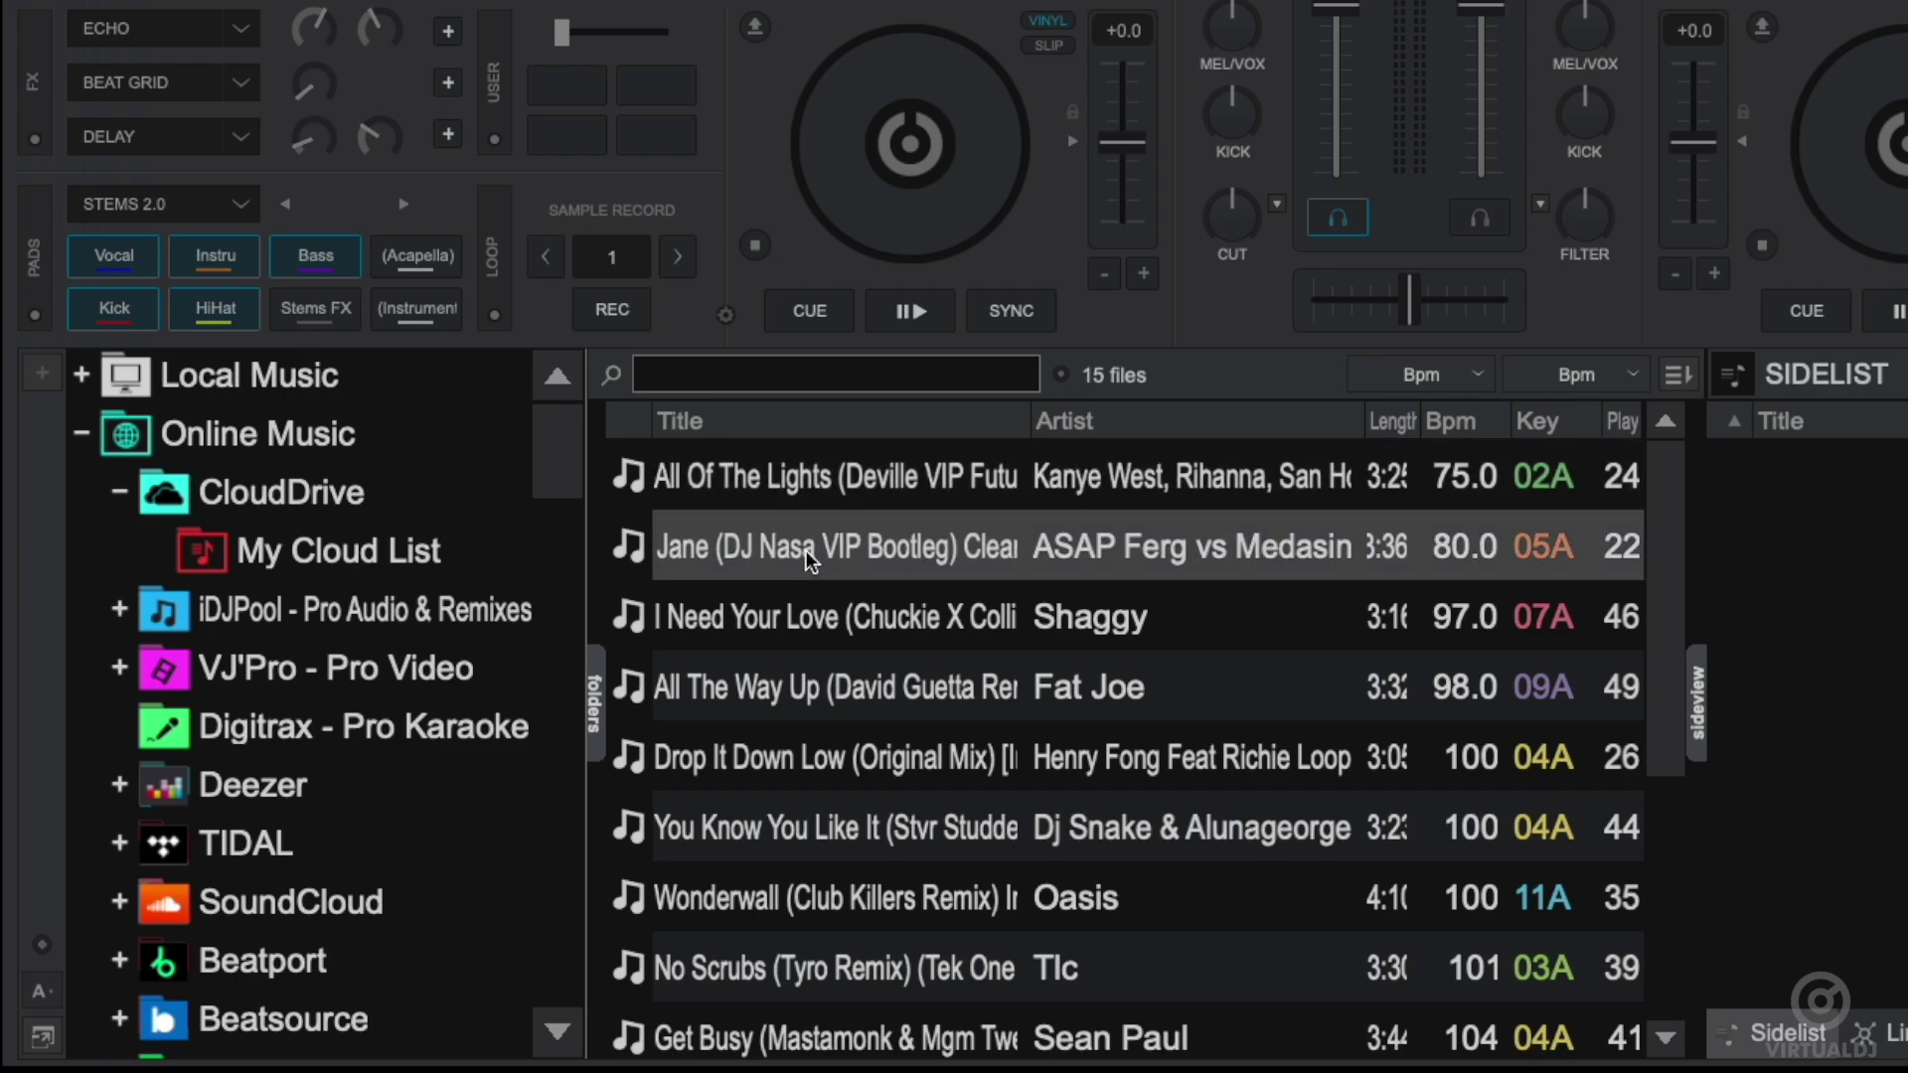
pyautogui.keyDown('shift'); pyautogui.click(907, 1039); pyautogui.keyUp('shift')
pyautogui.scroll(-3, 907, 1038)
pyautogui.moveTo(835, 541); pyautogui.dragTo(420, 548)
pyautogui.click(421, 549)
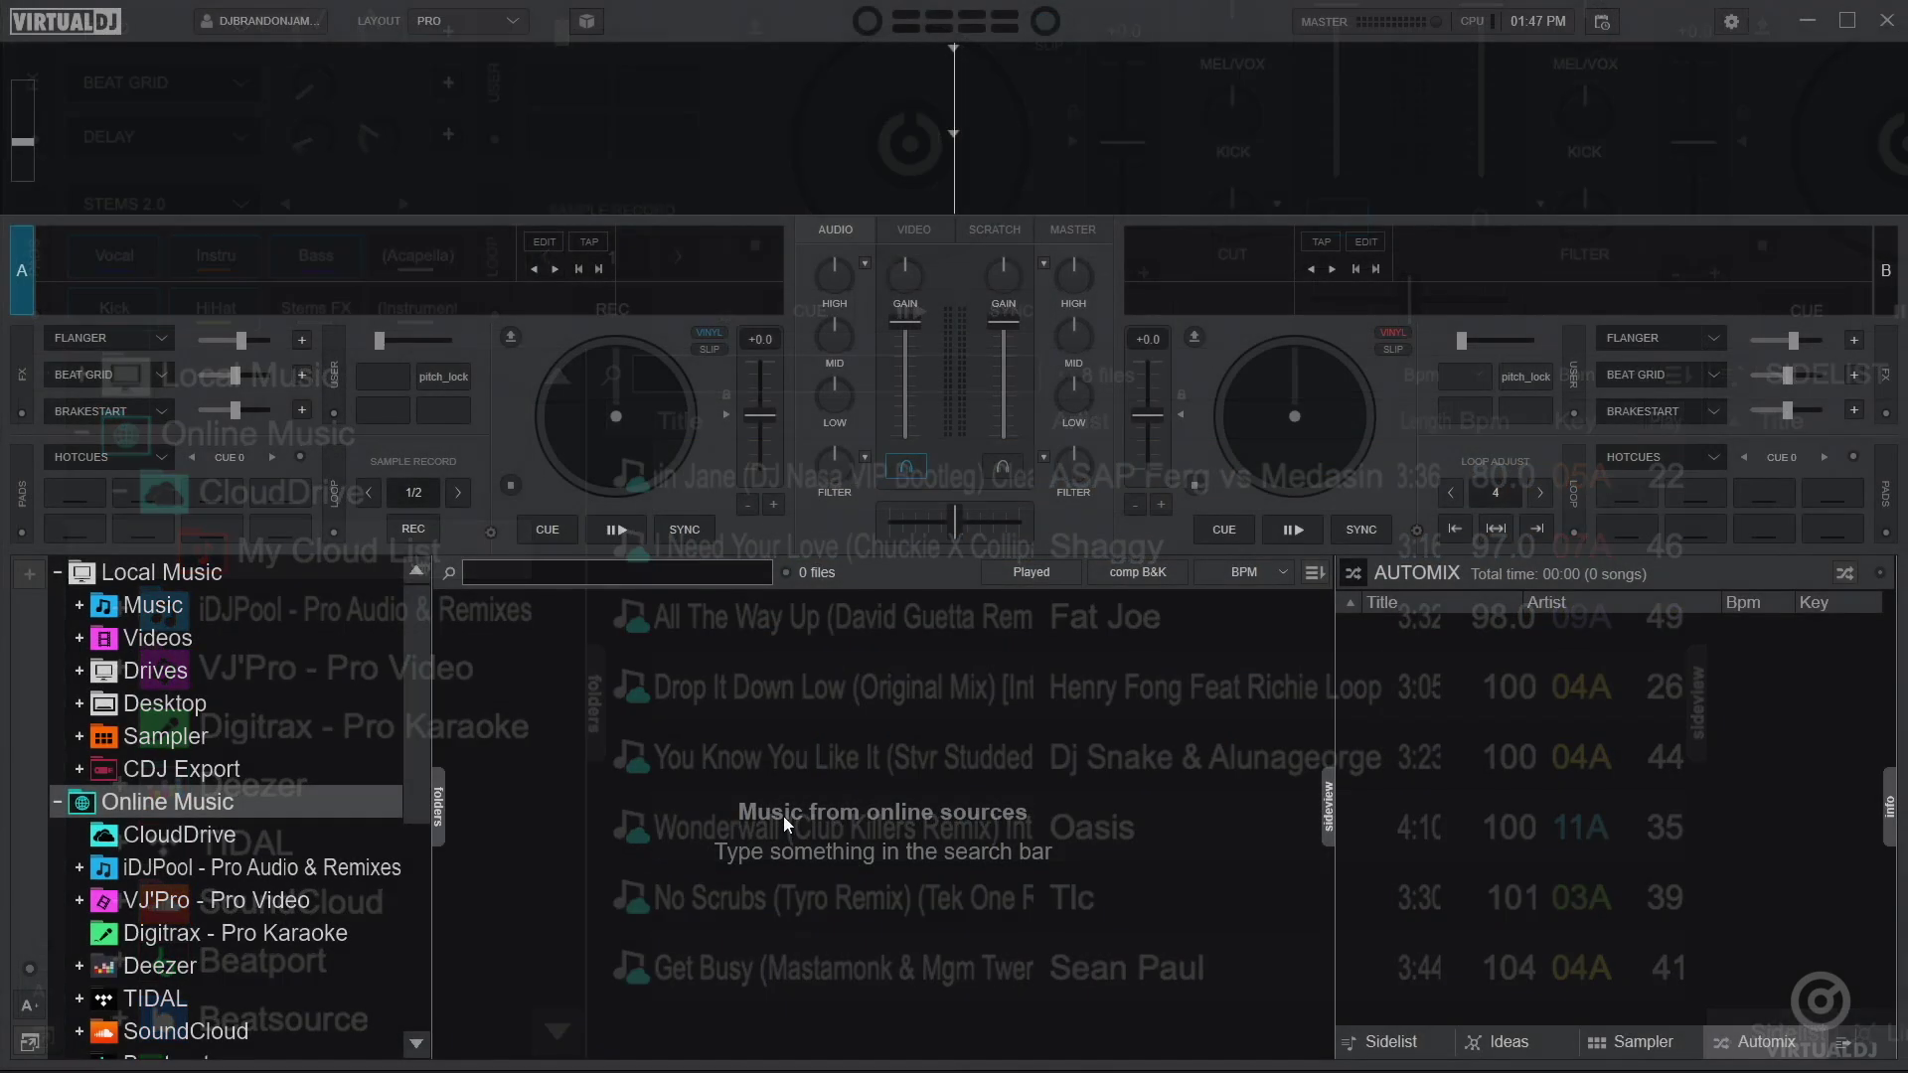
# - Connect CloudDrive here, then load 'I Need Your Love' onto deck A and 'Plain Jane' onto deck B
pyautogui.click(252, 834)
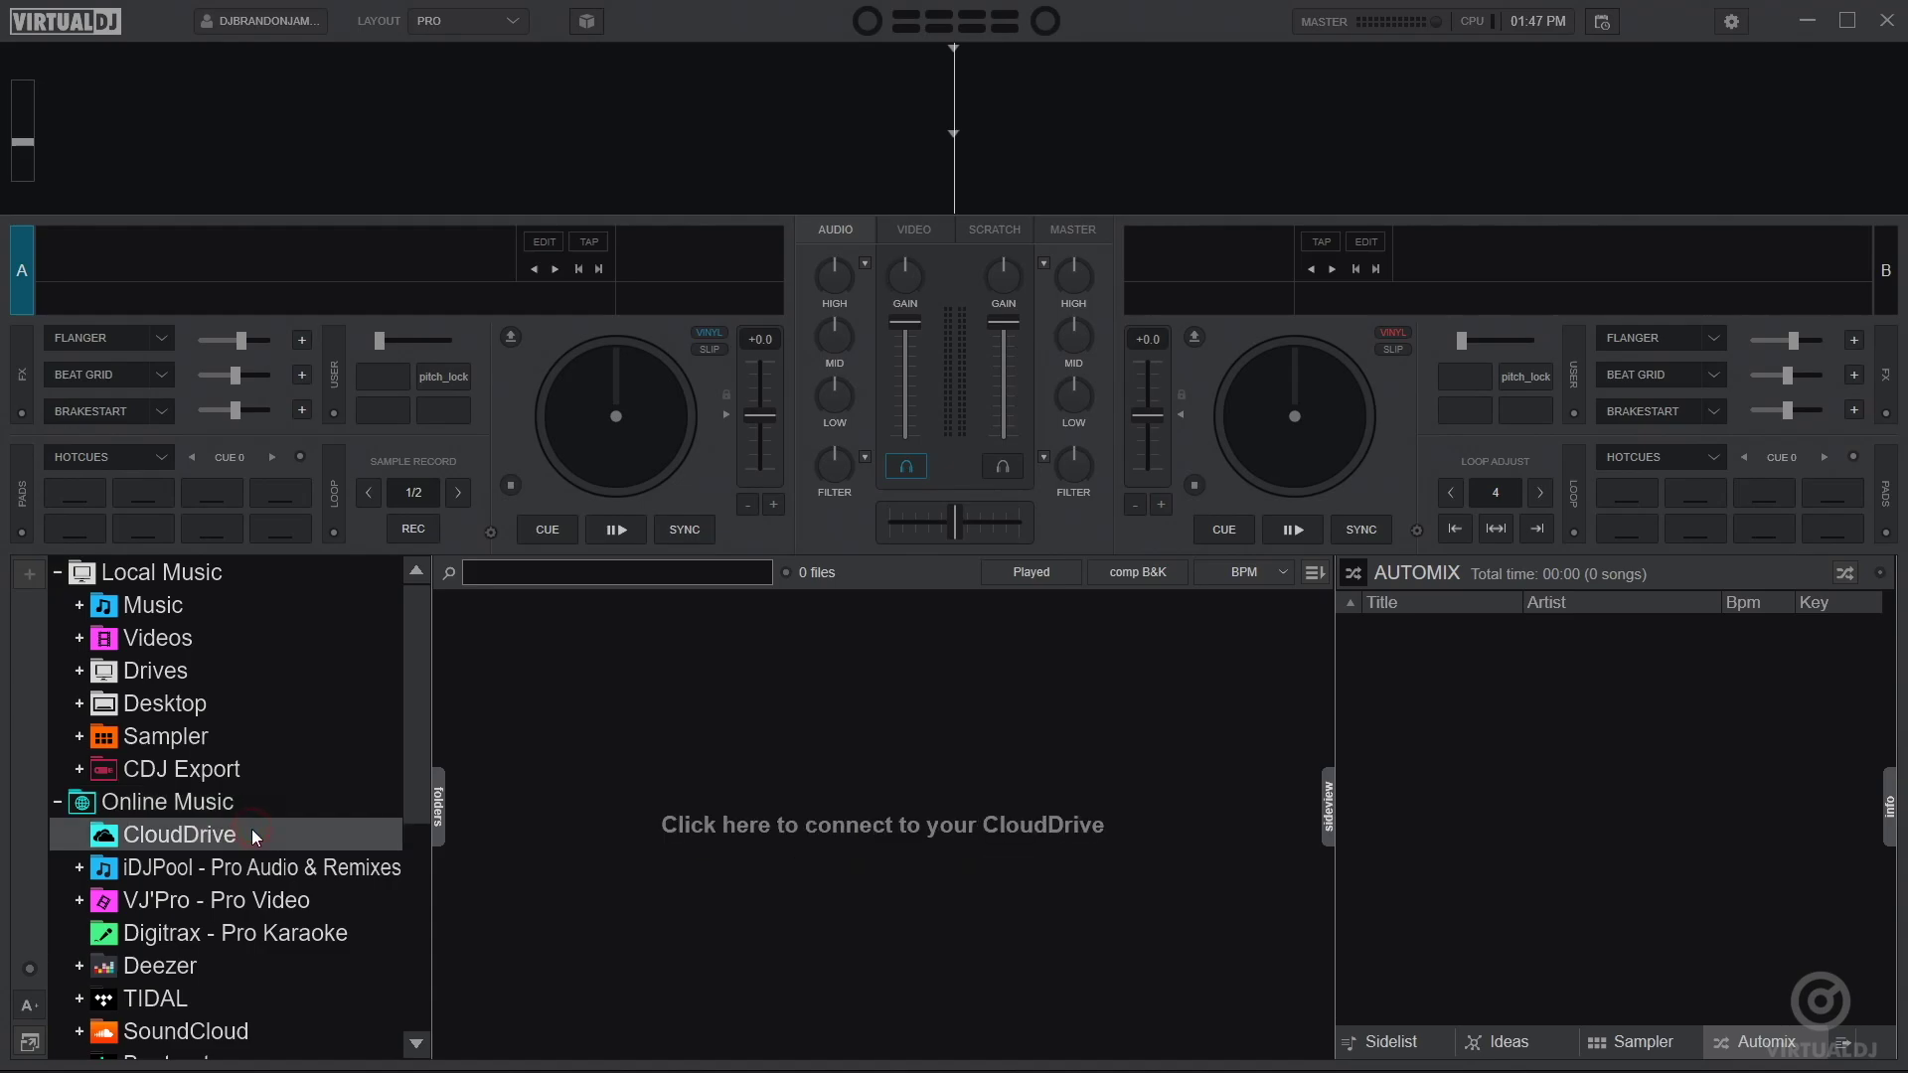
pyautogui.click(853, 827)
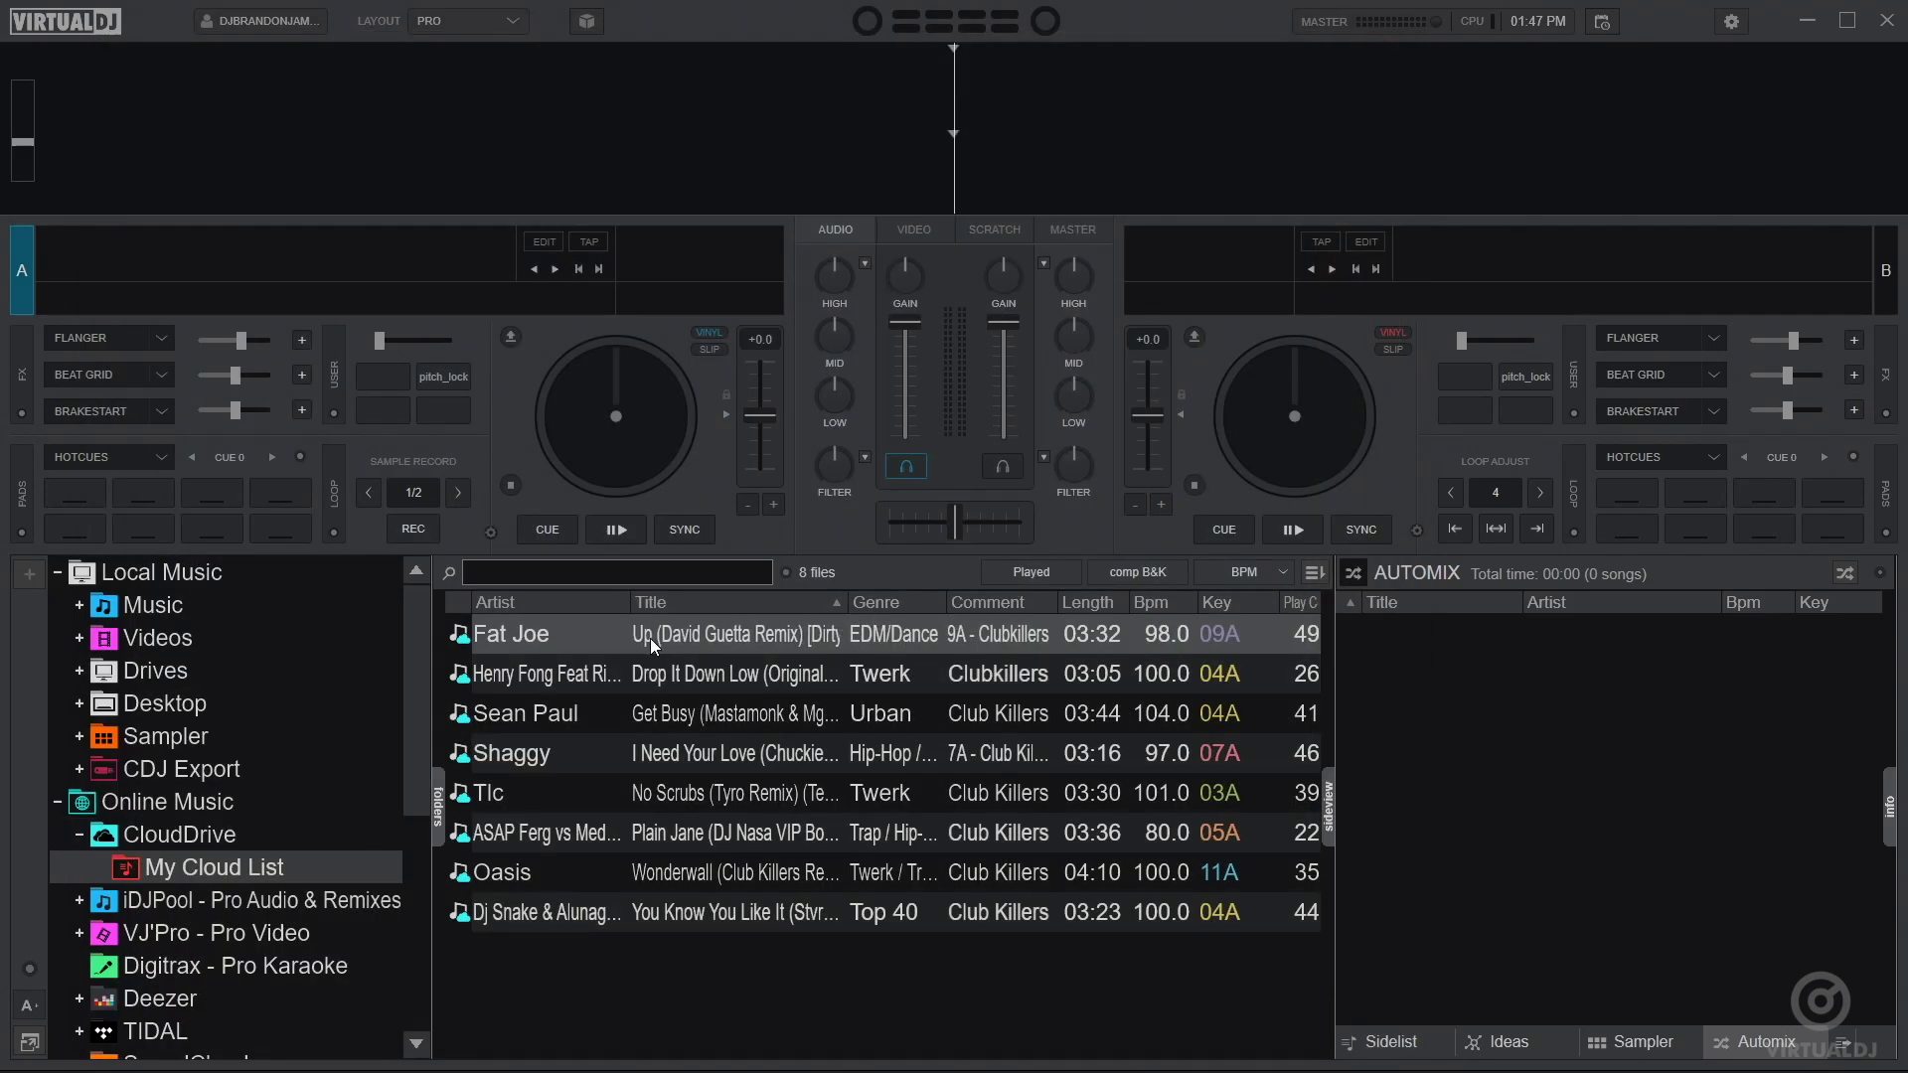
pyautogui.click(566, 673)
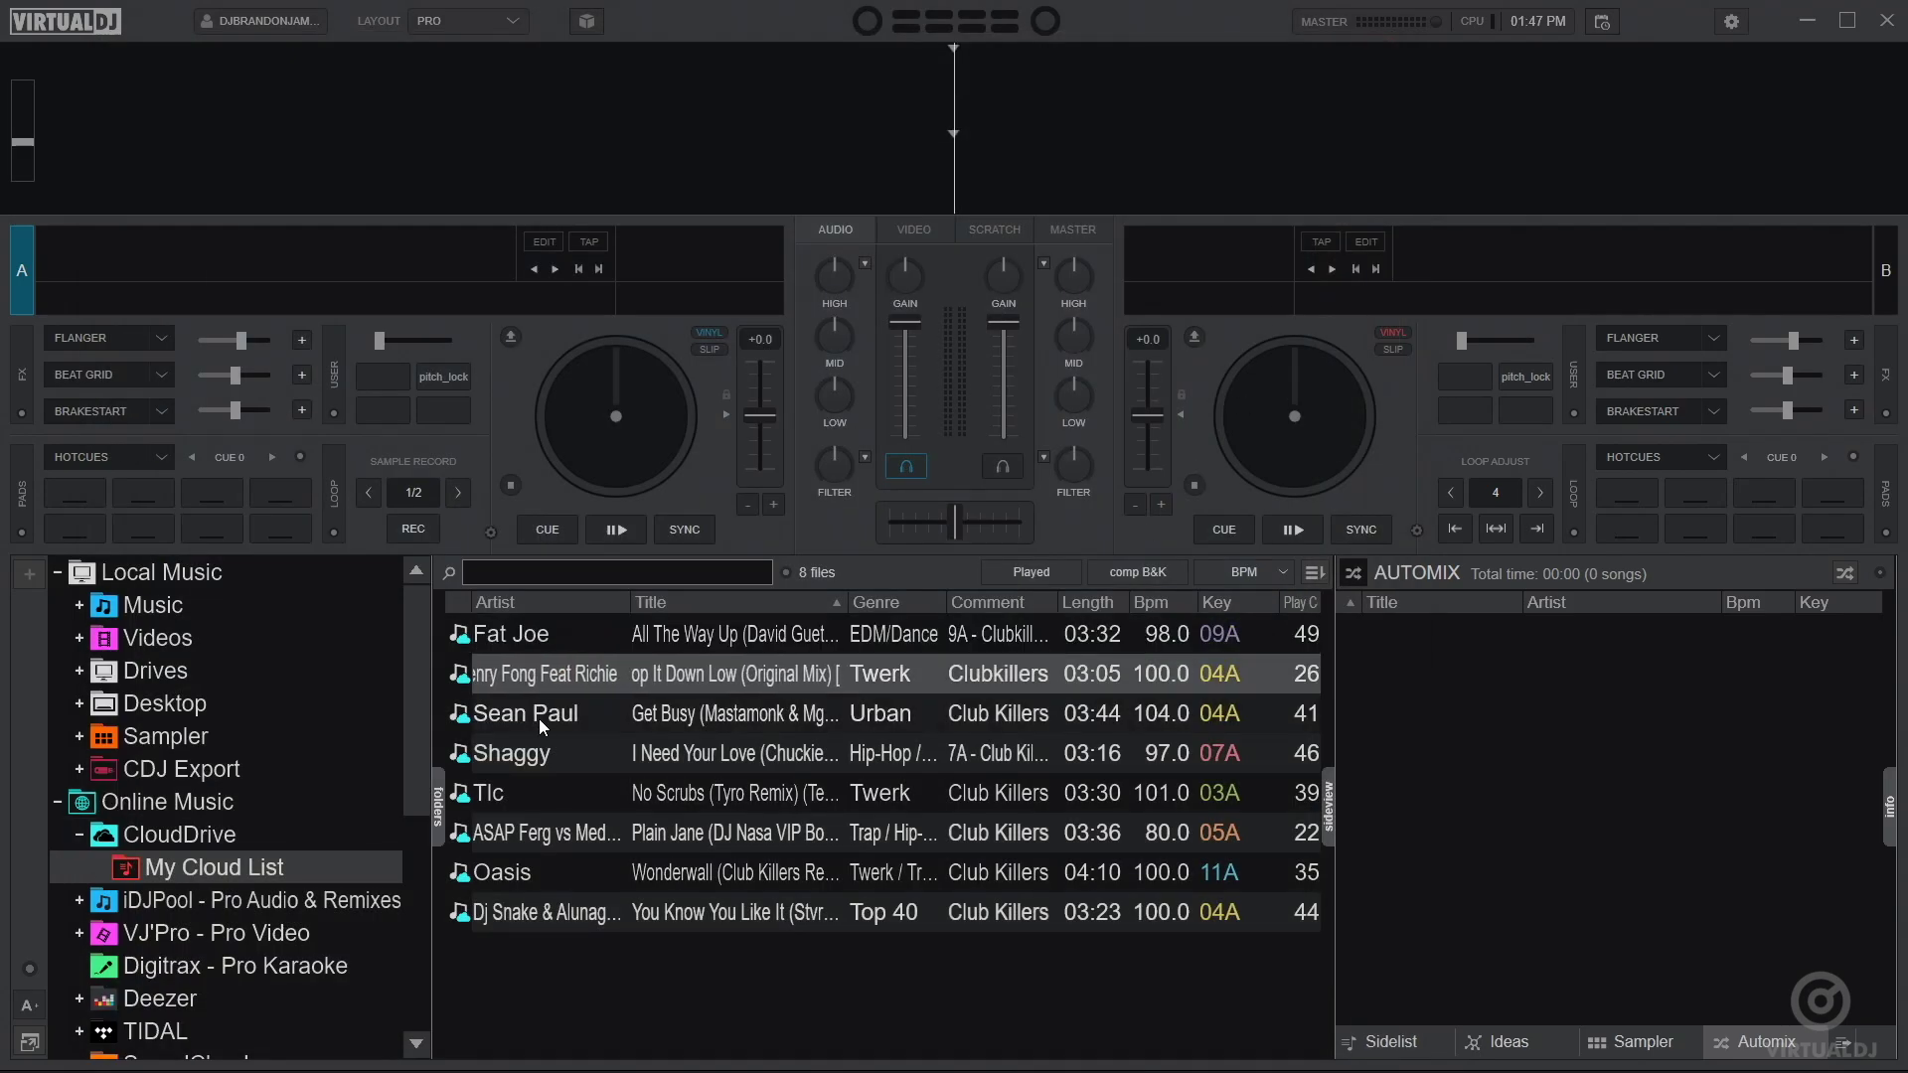
pyautogui.click(534, 752)
pyautogui.moveTo(533, 752); pyautogui.dragTo(392, 328)
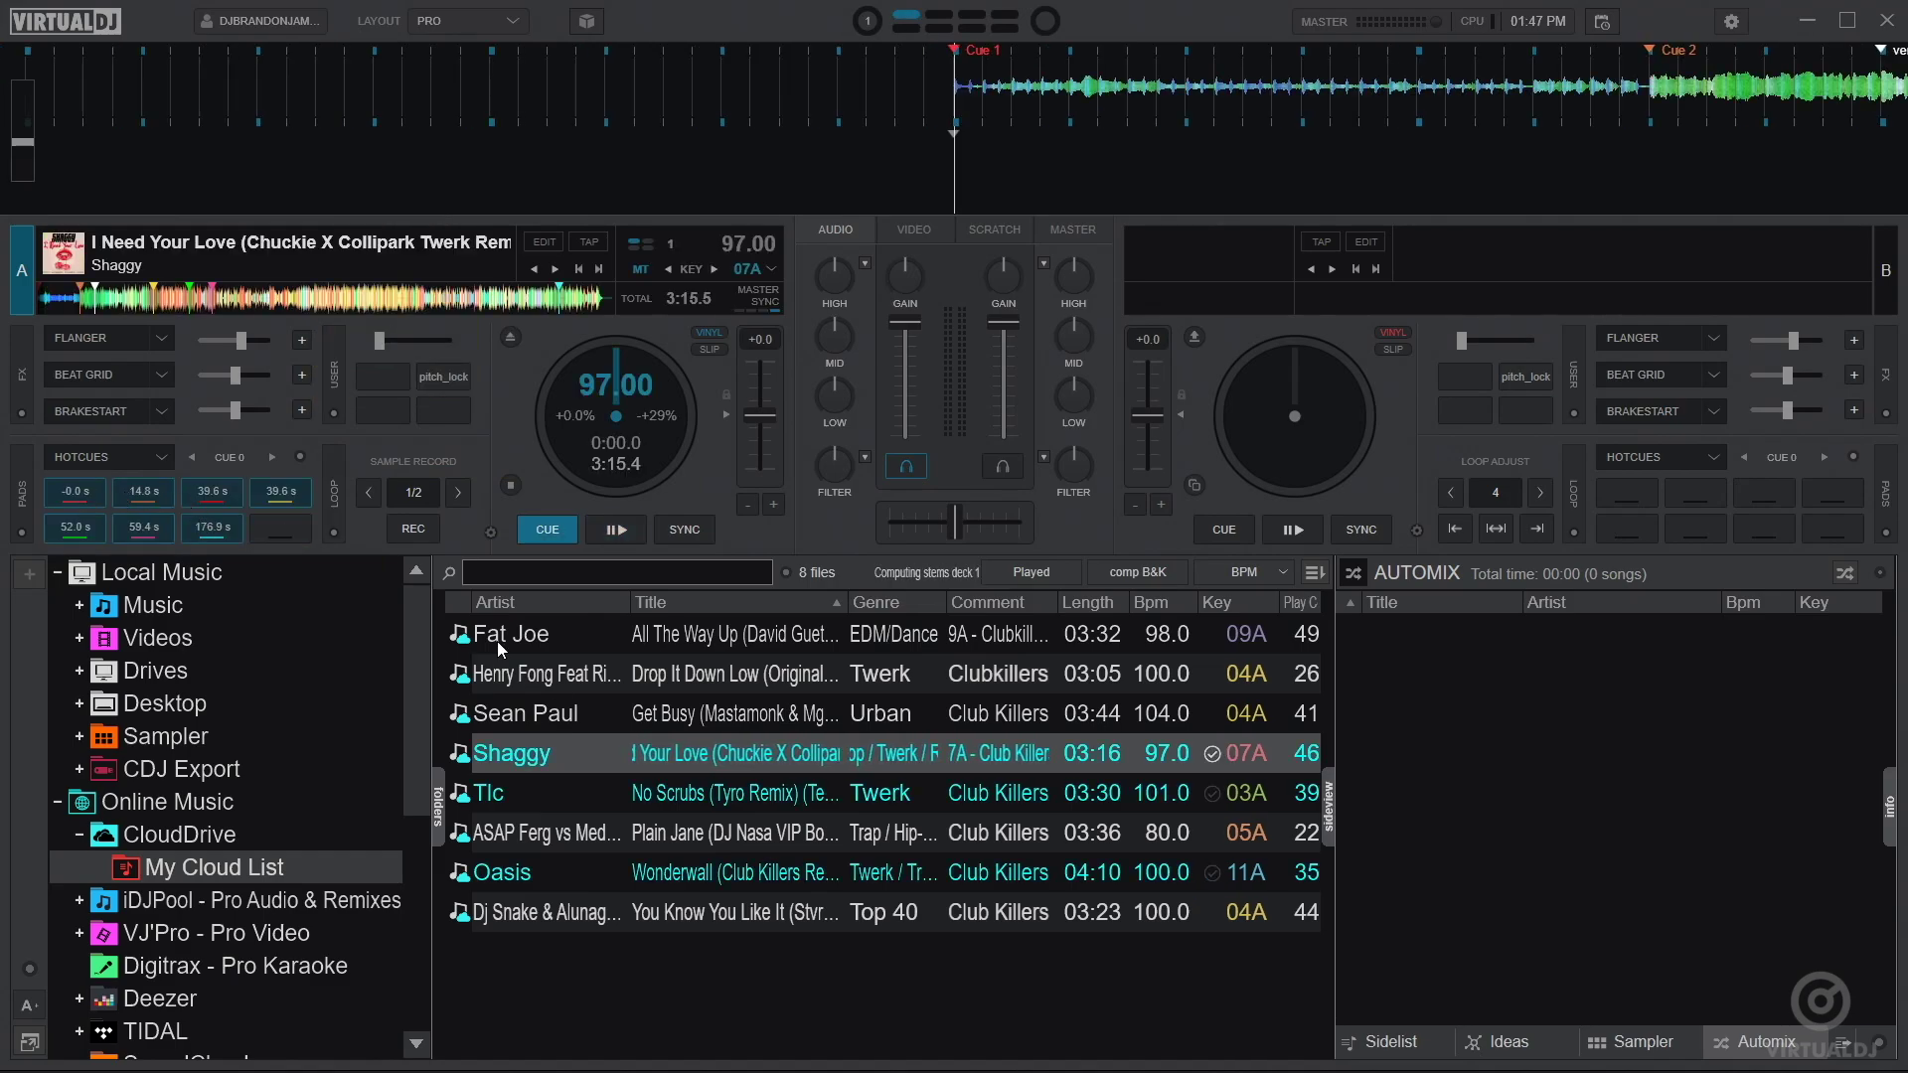
pyautogui.moveTo(594, 833); pyautogui.dragTo(1525, 306)
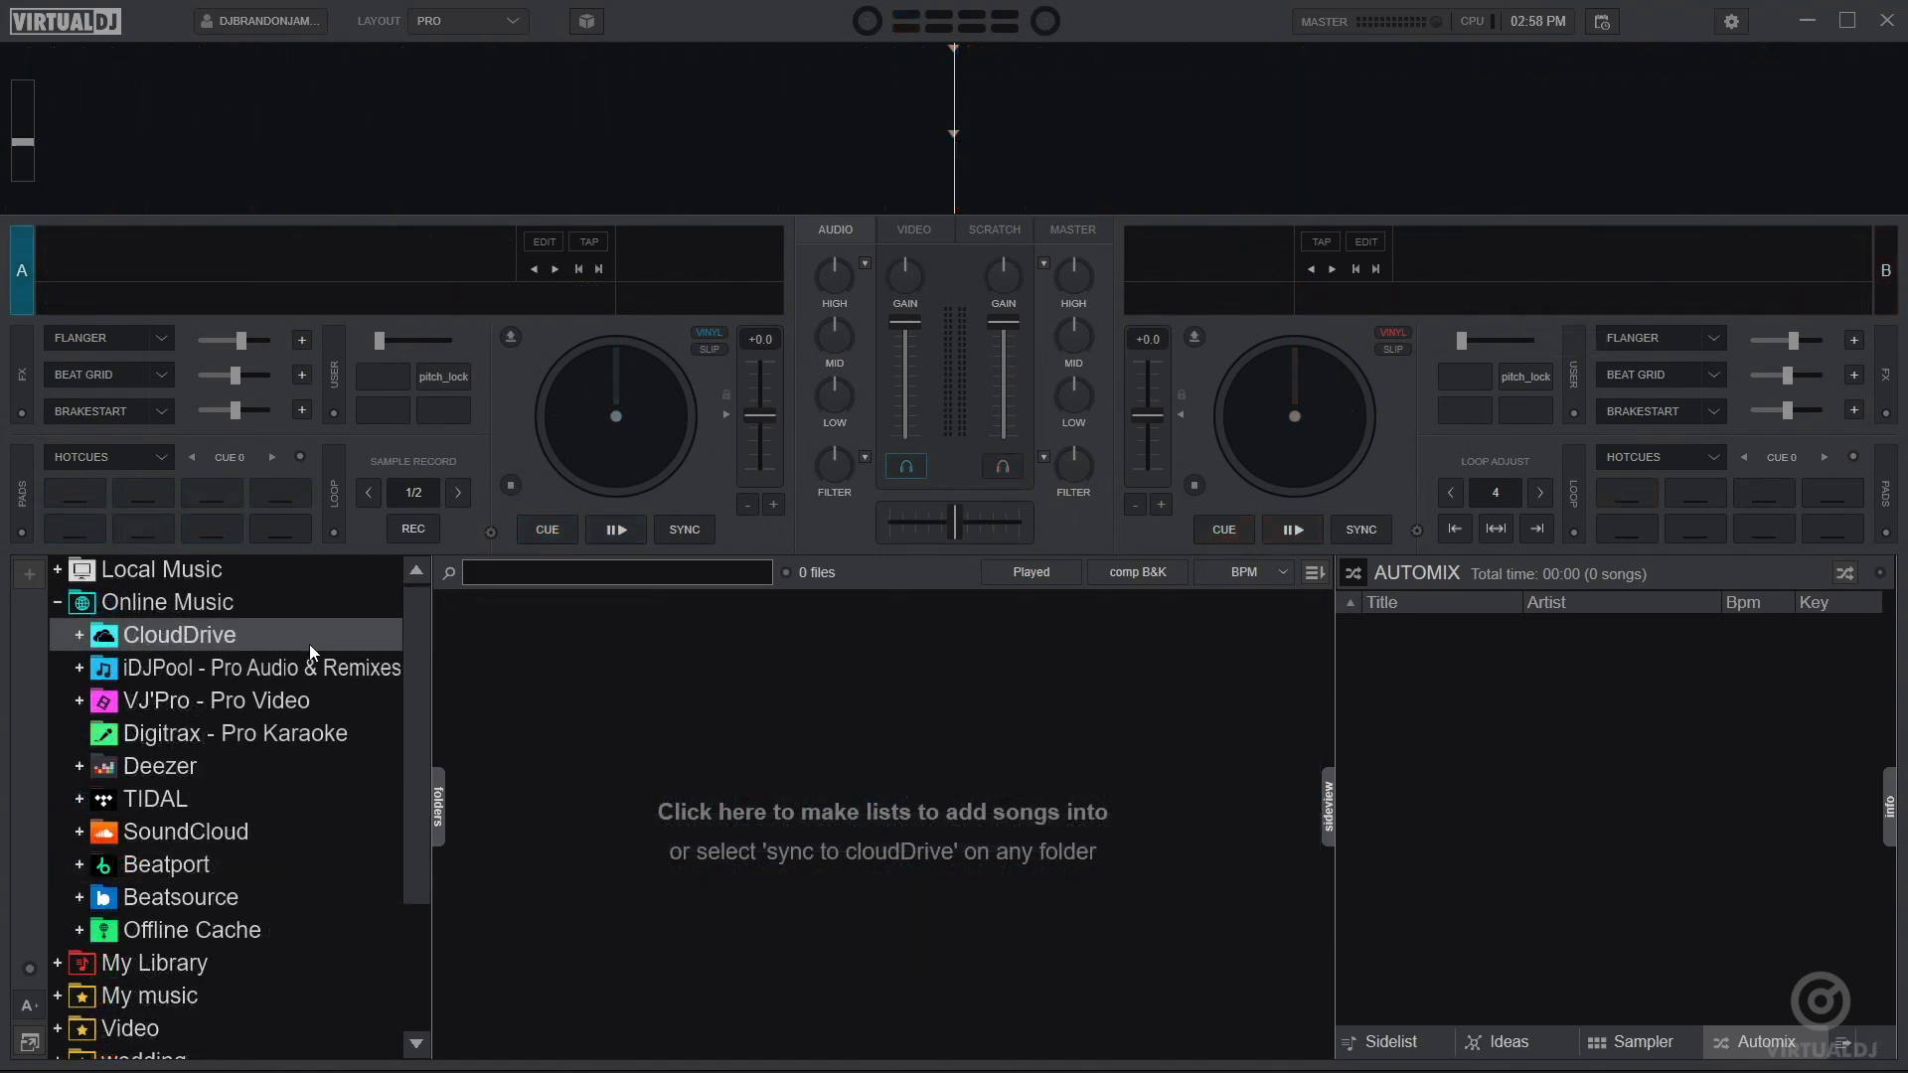
# - Sync the My music folder to CloudDrive
pyautogui.scroll(-1, 308, 644)
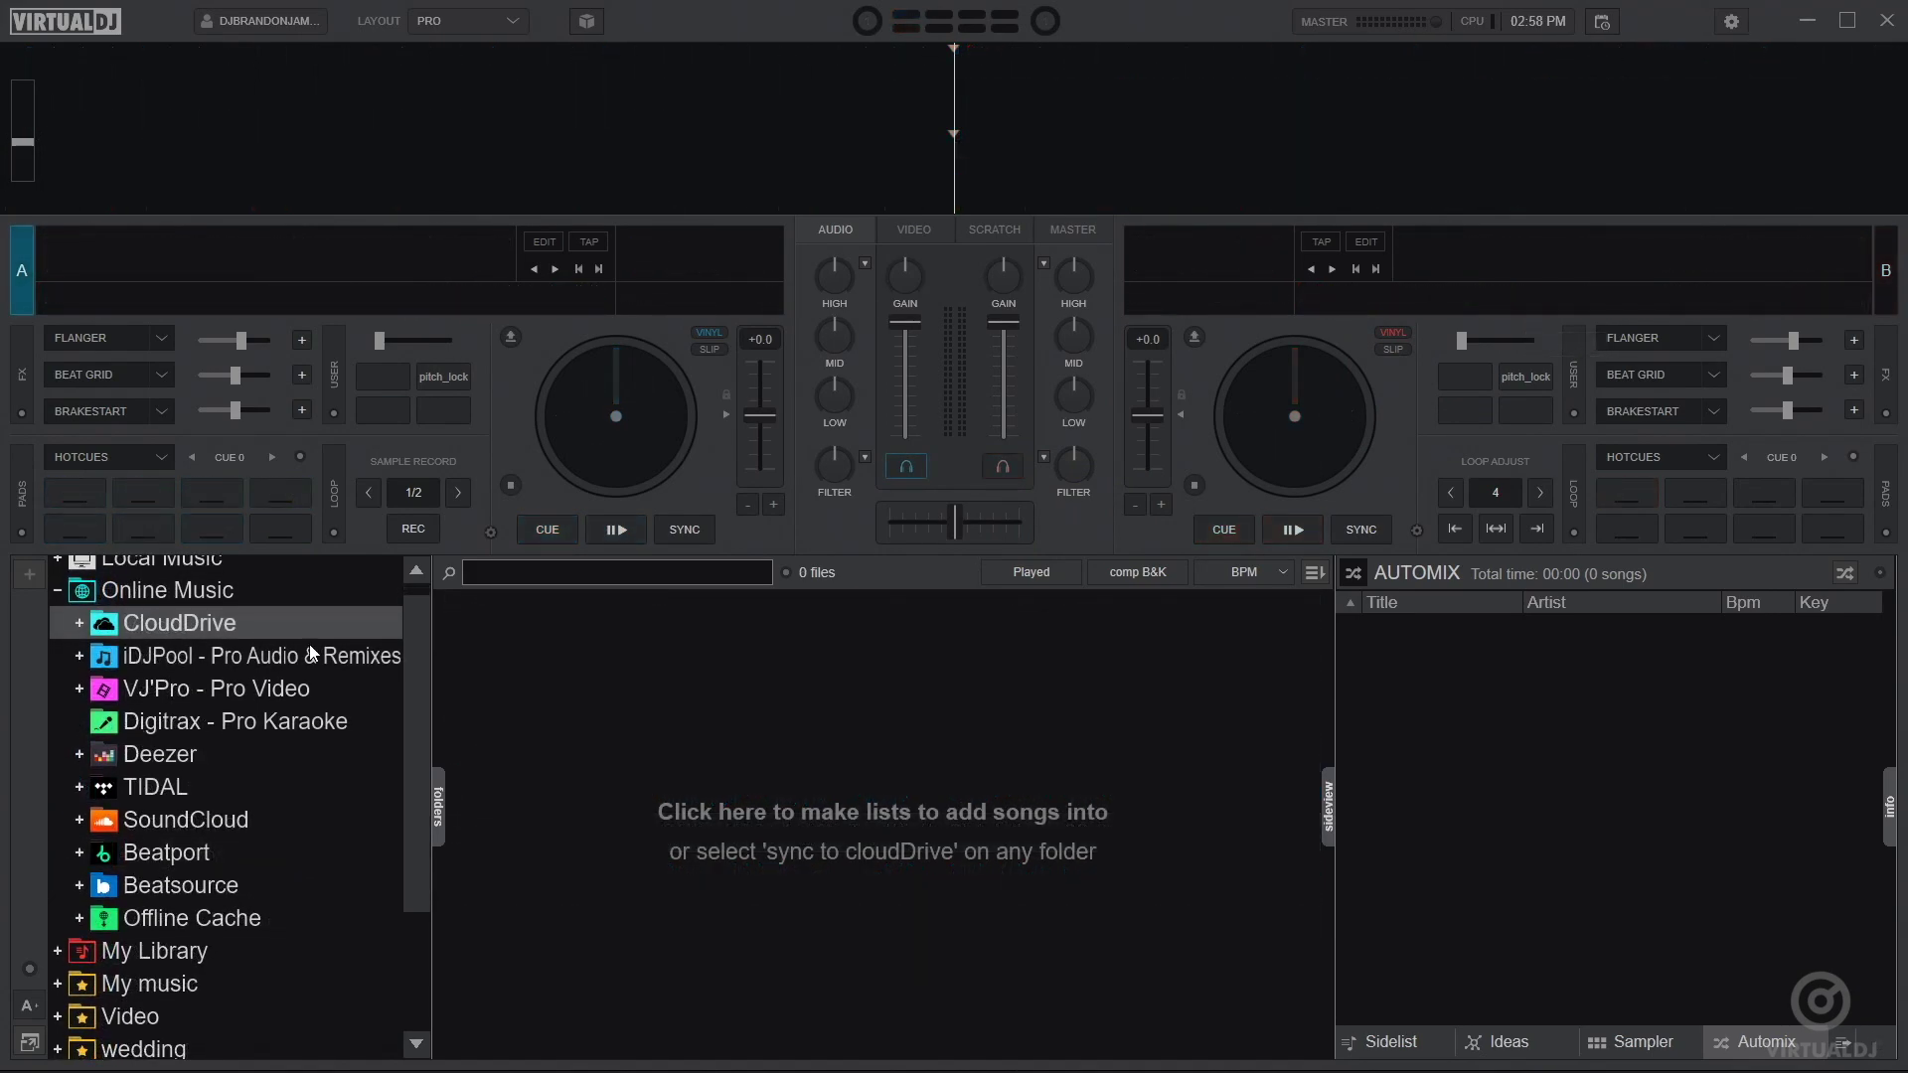
pyautogui.click(179, 982)
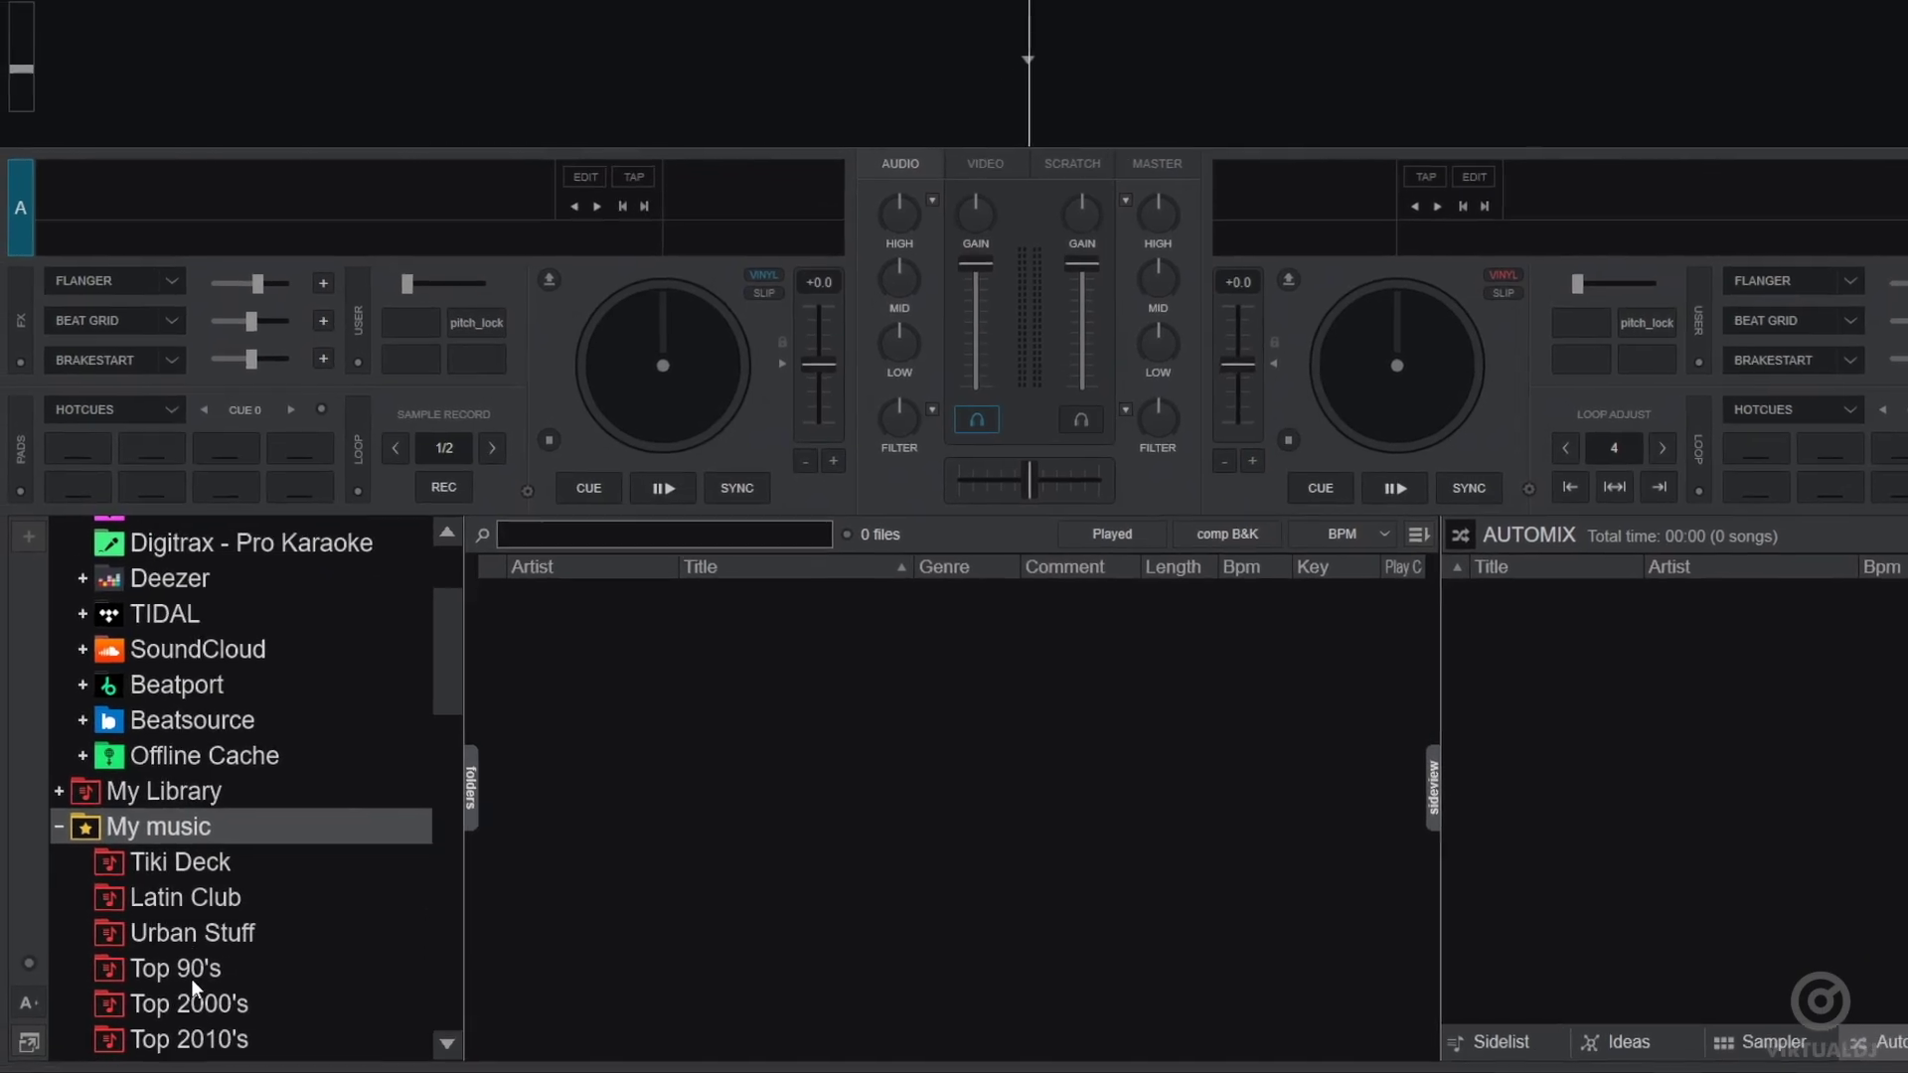
pyautogui.scroll(-3, 191, 978)
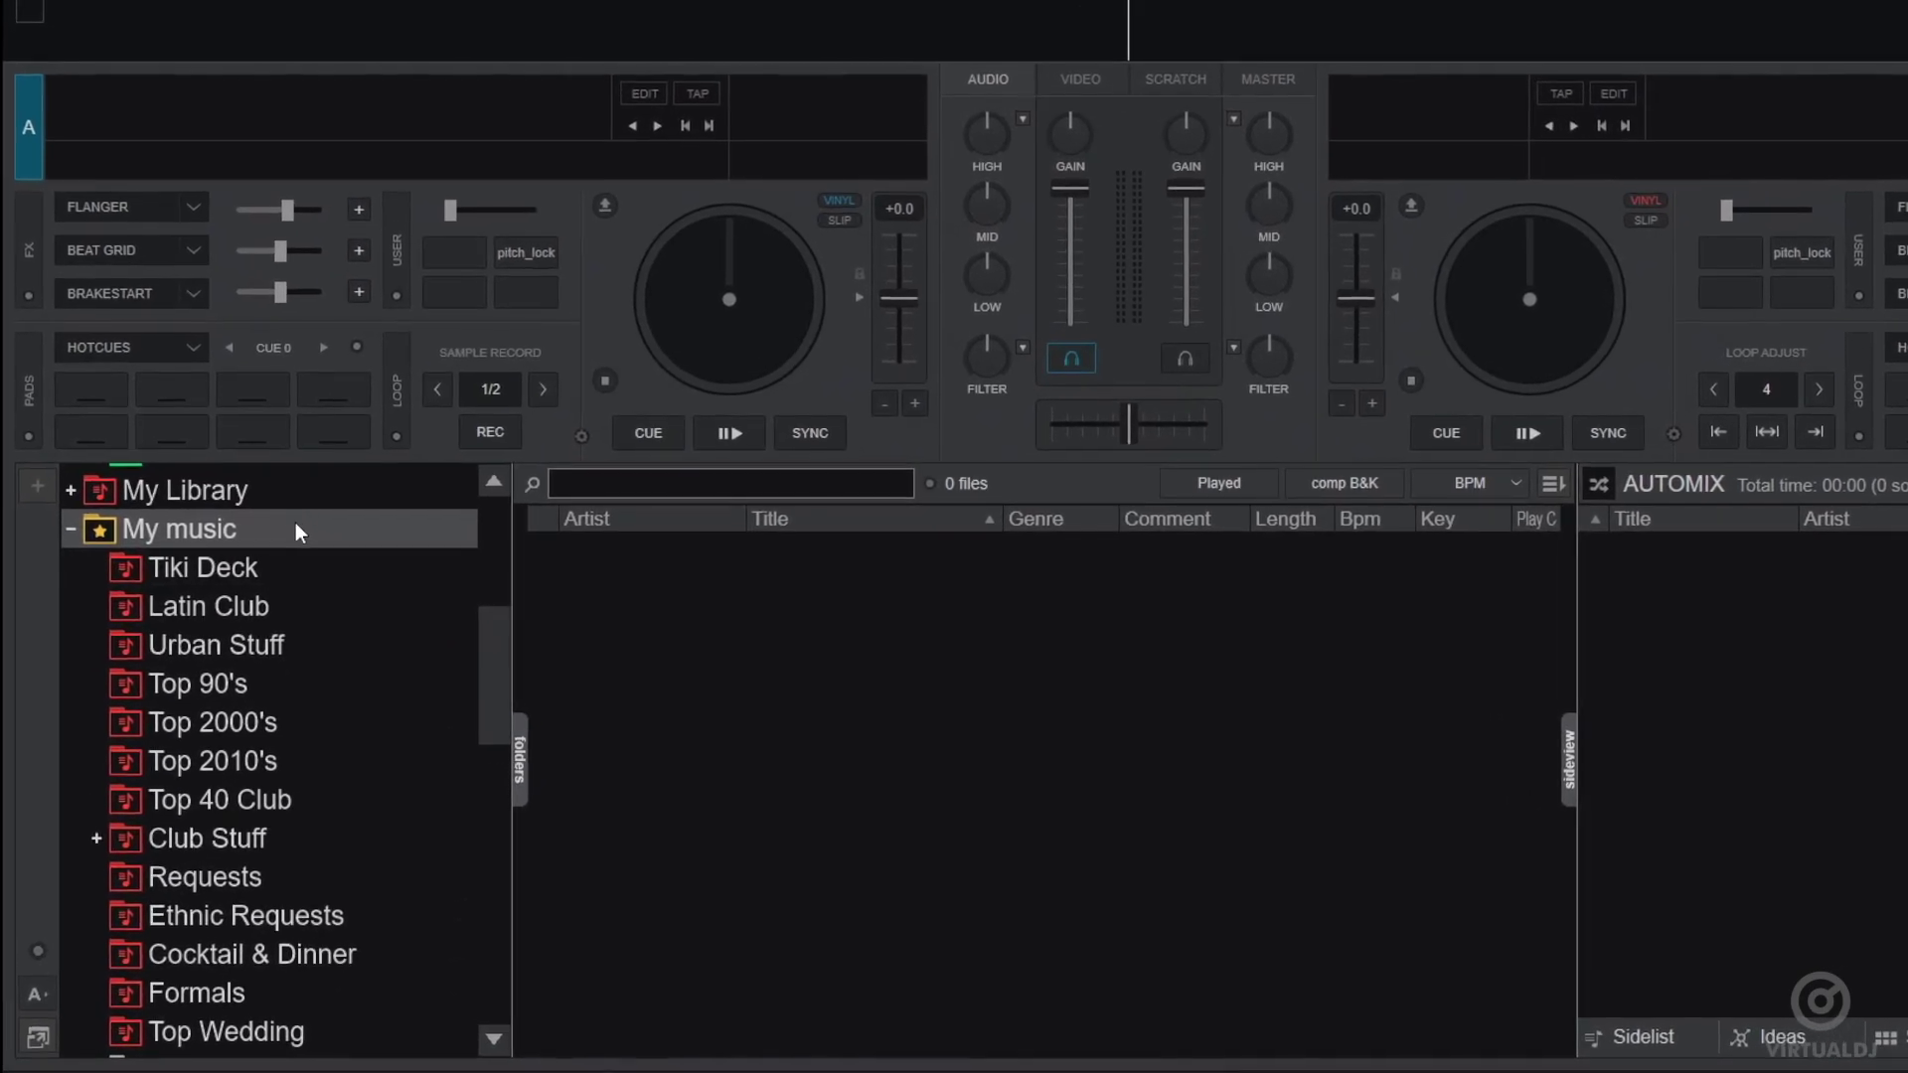
pyautogui.rightClick(295, 523)
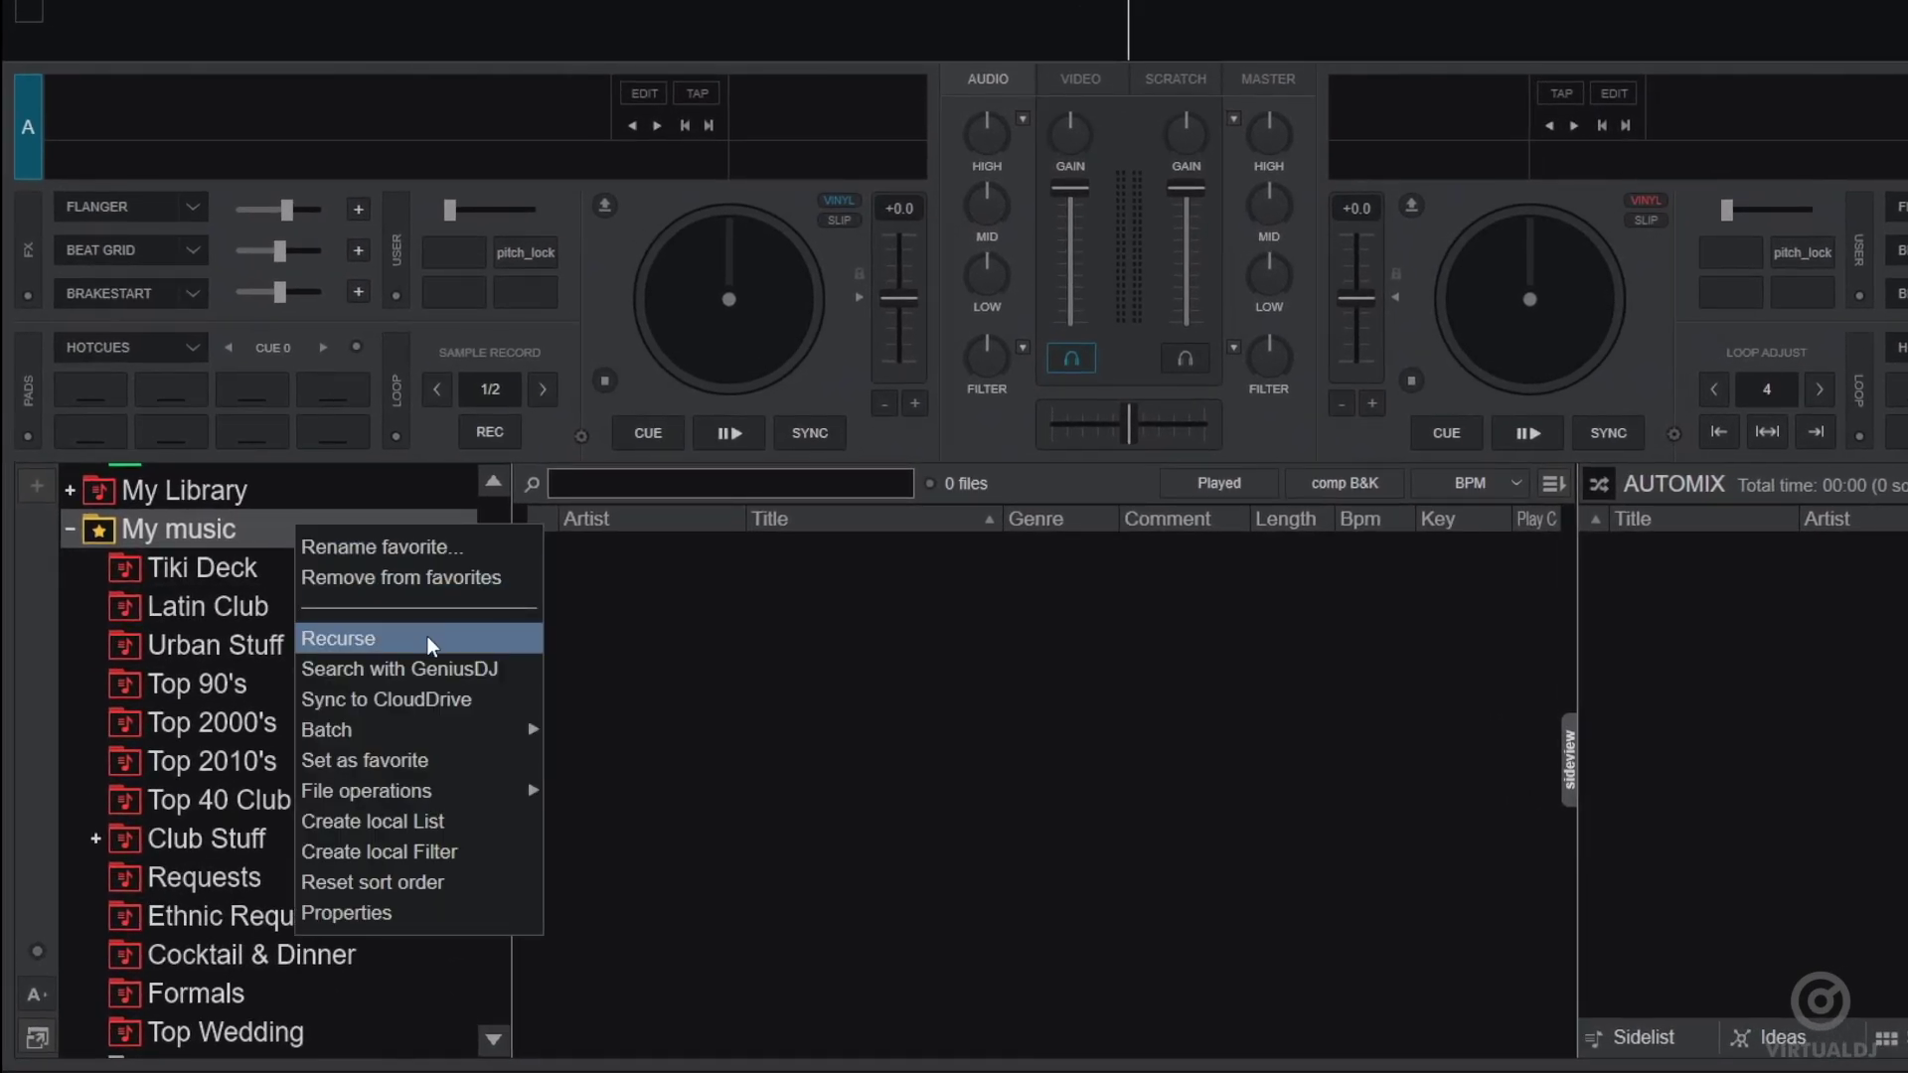
pyautogui.click(439, 700)
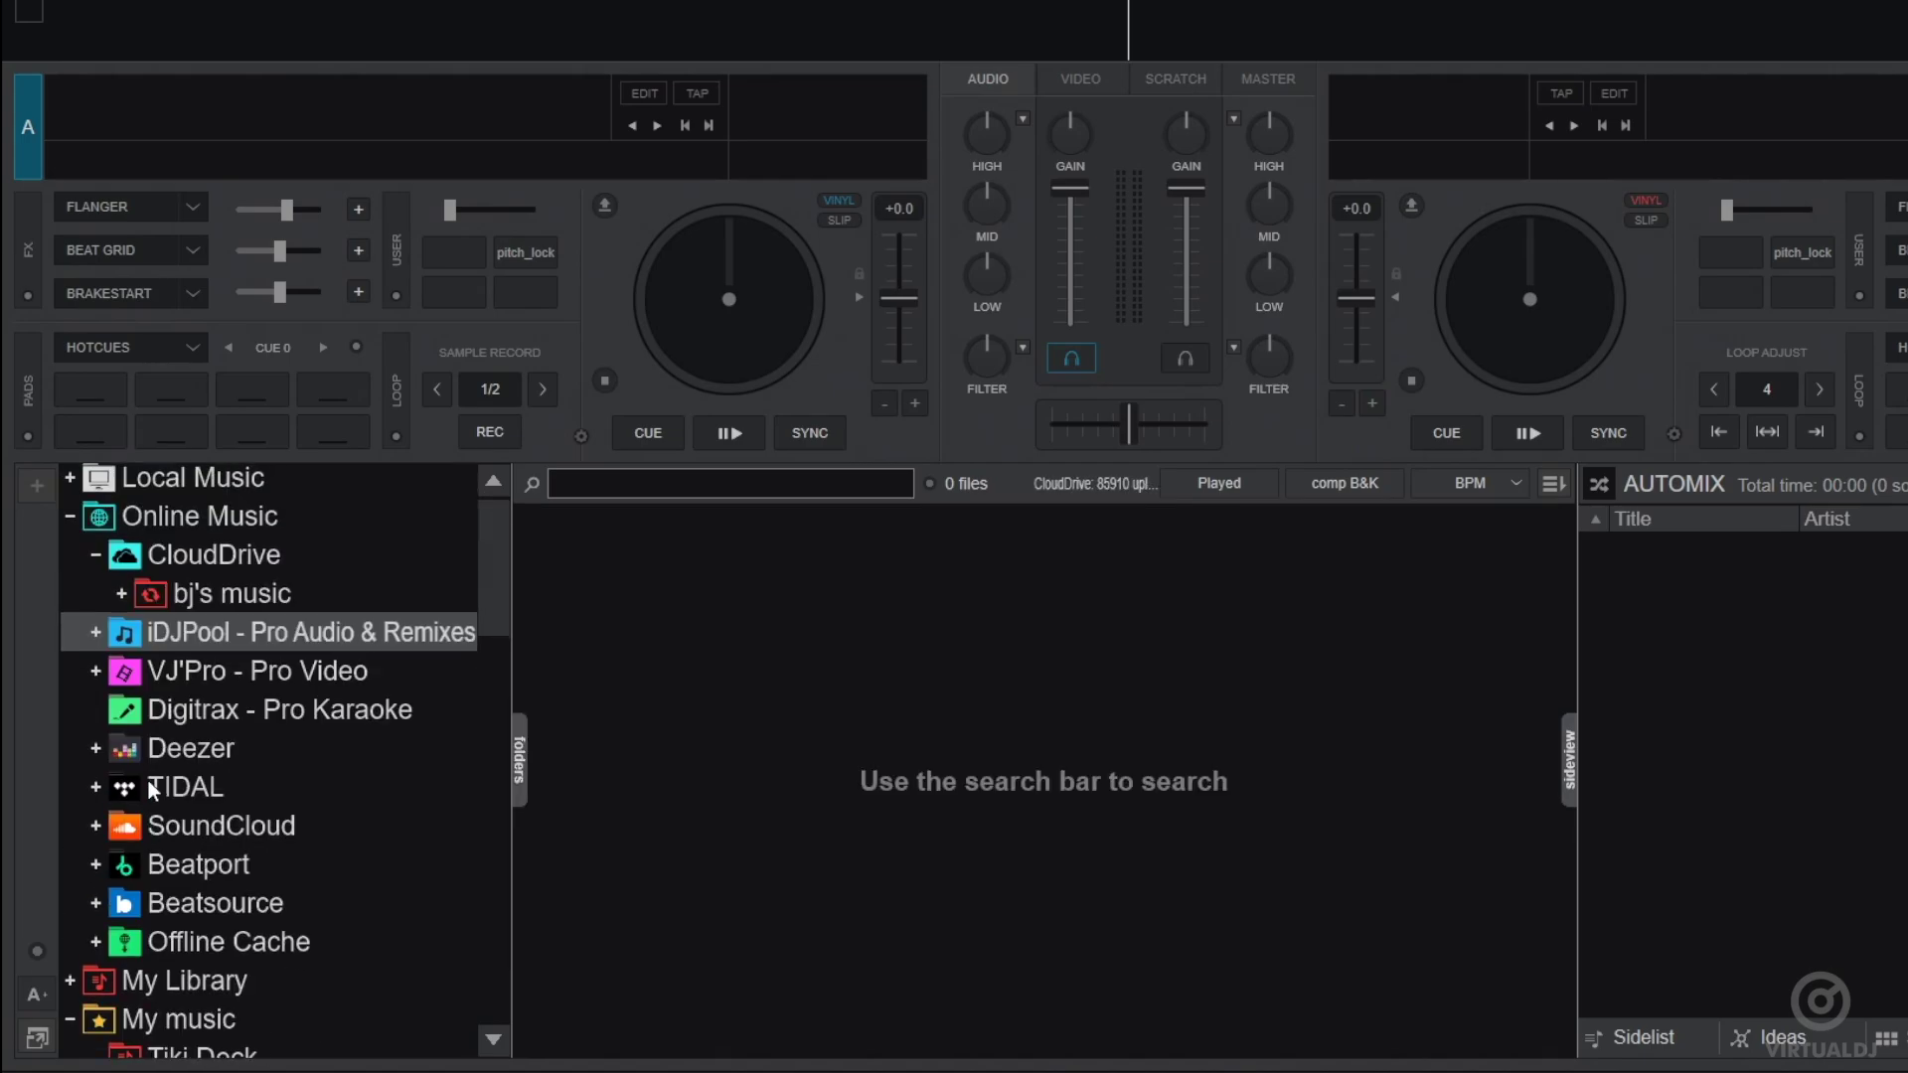
# - Browse and collapse the bj's music folder, then view the list of files still uploading
pyautogui.click(122, 592)
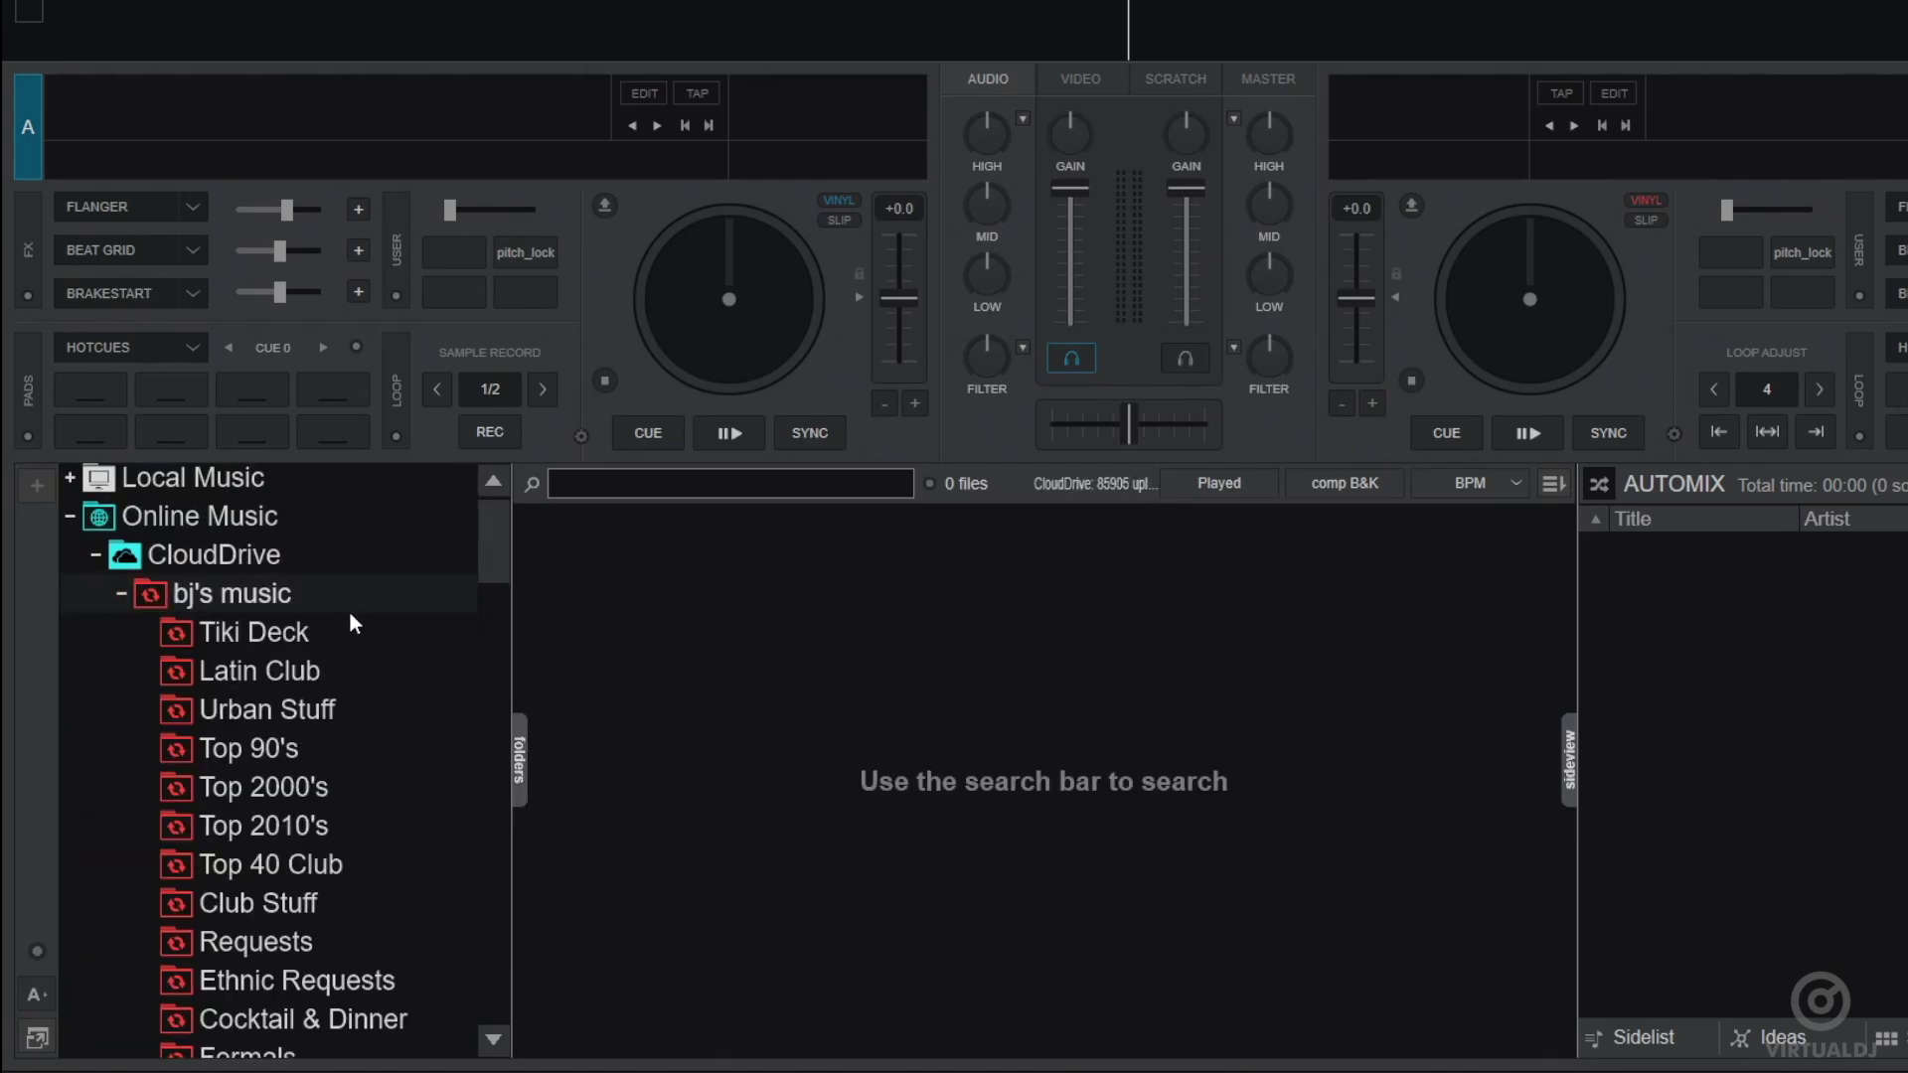
pyautogui.scroll(-4, 349, 610)
pyautogui.scroll(-5, 349, 610)
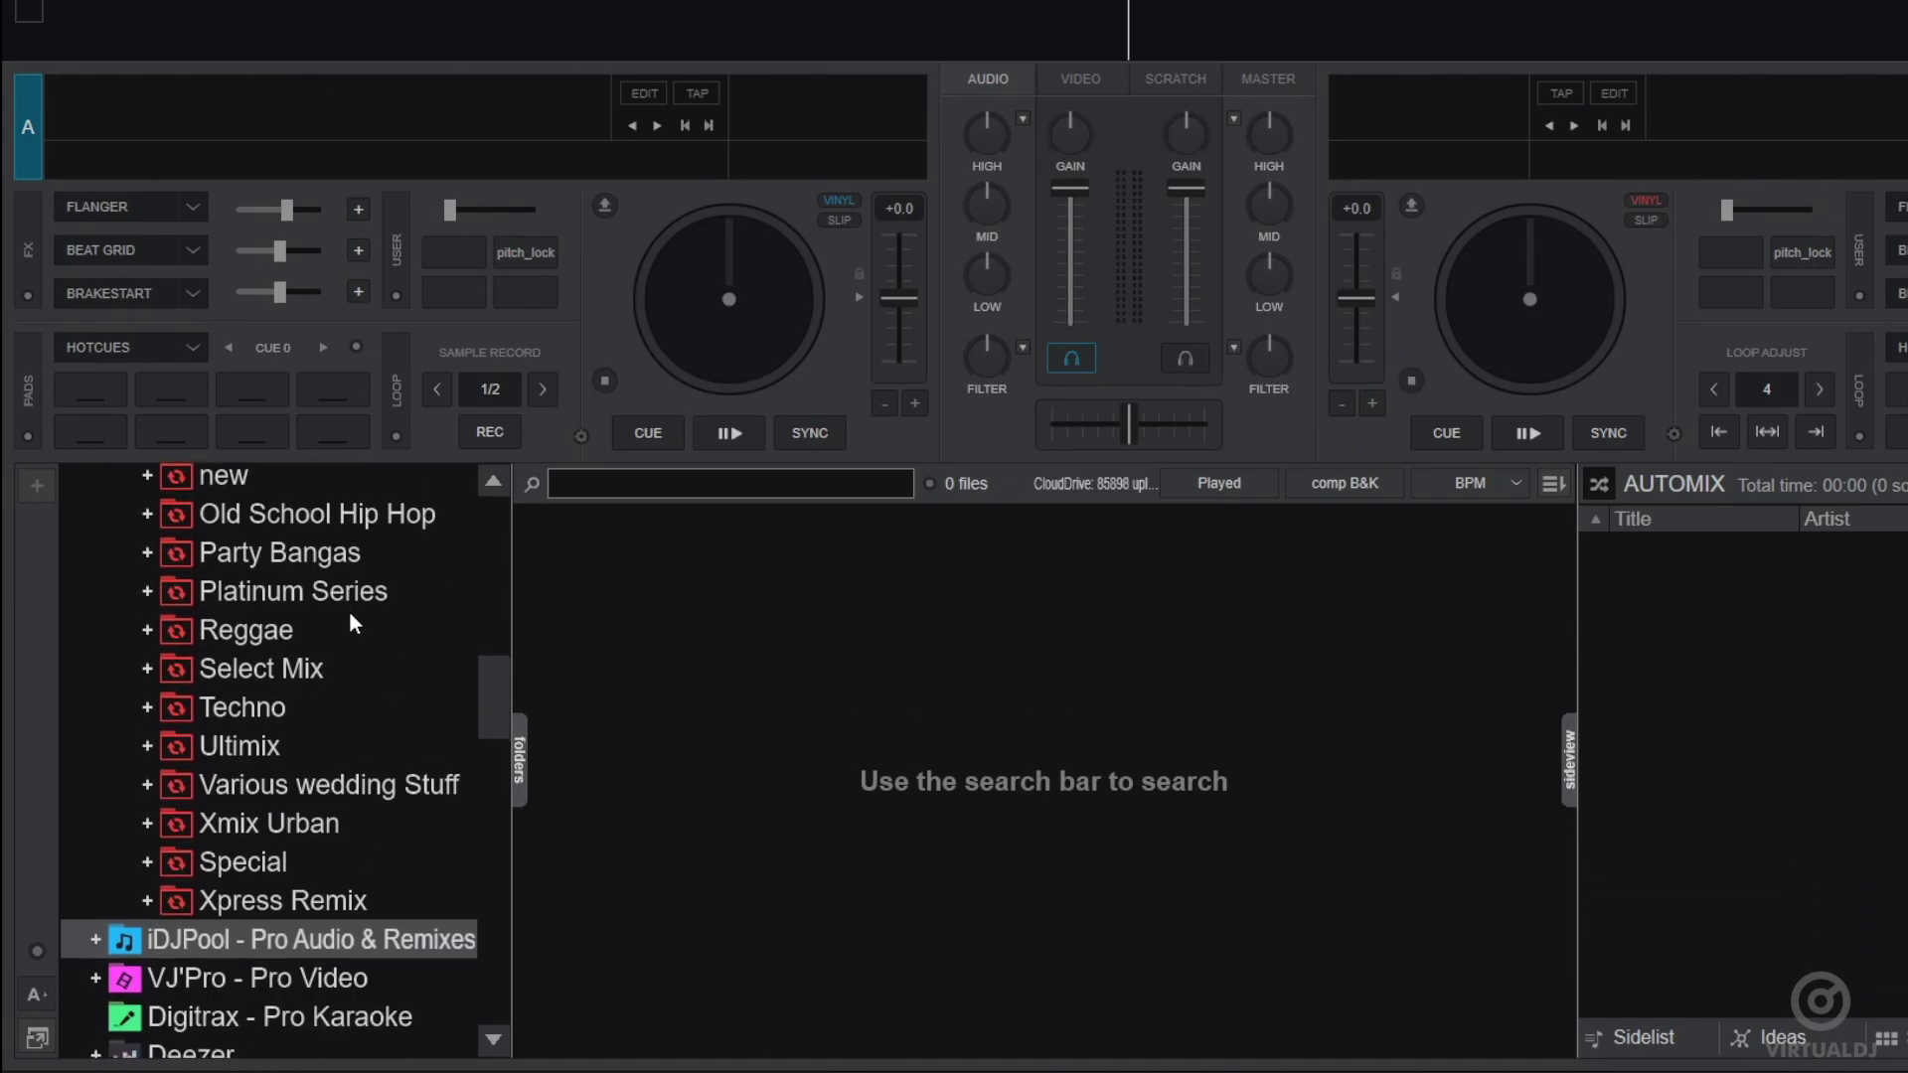
pyautogui.scroll(4, 349, 610)
pyautogui.scroll(6, 348, 610)
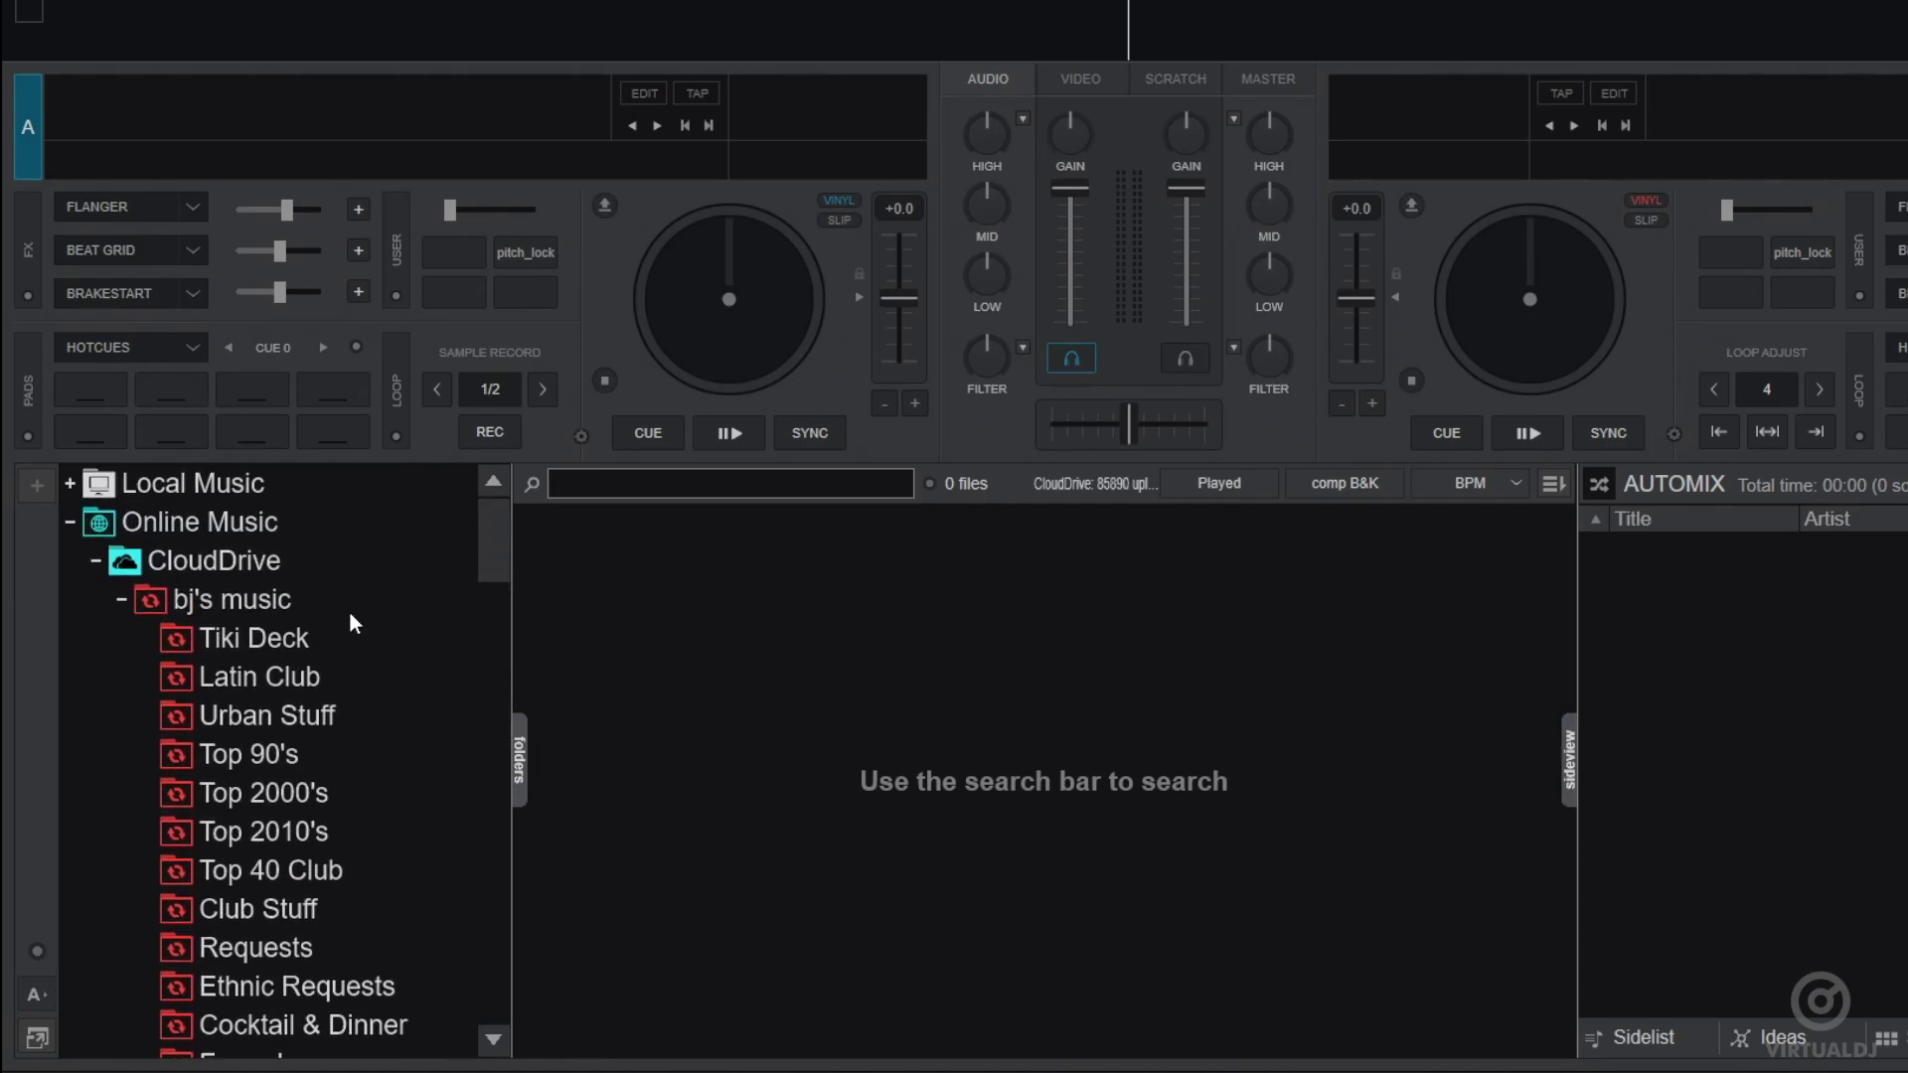
pyautogui.click(120, 600)
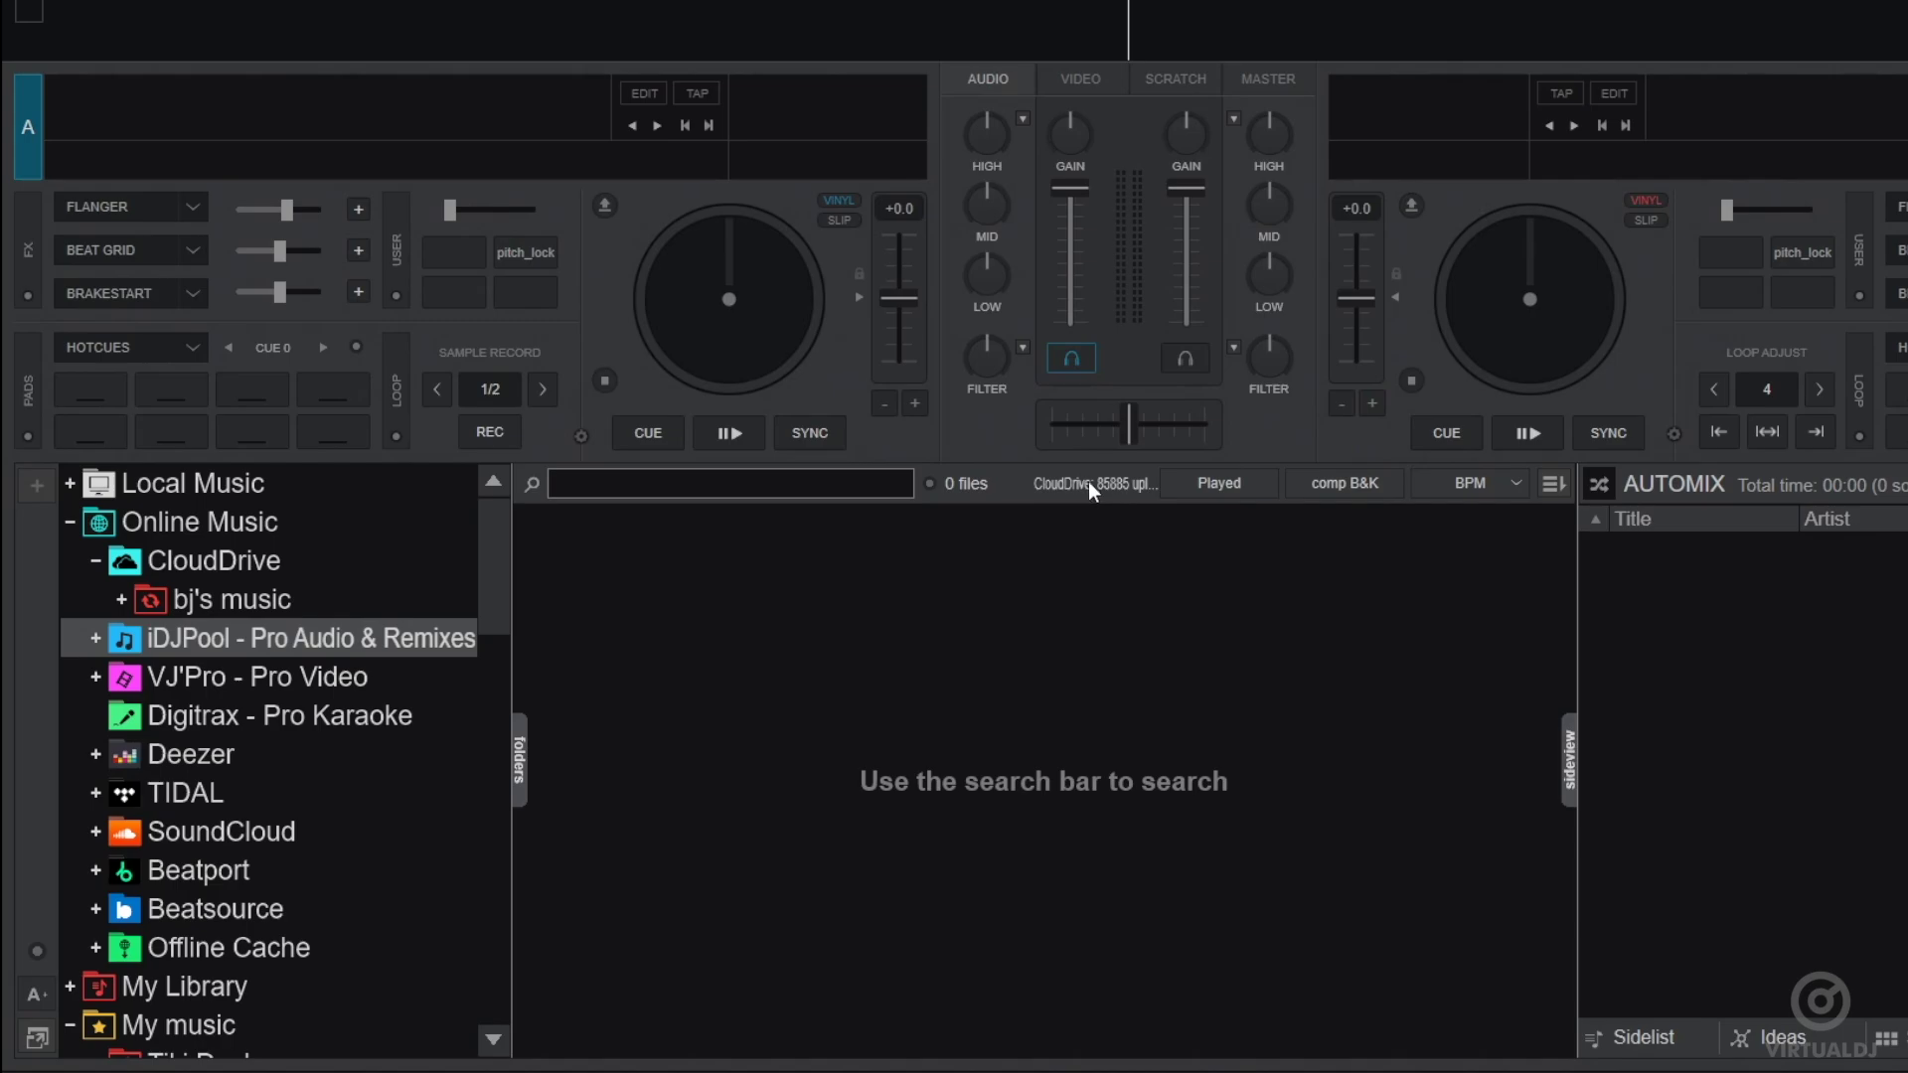
pyautogui.moveTo(1089, 481)
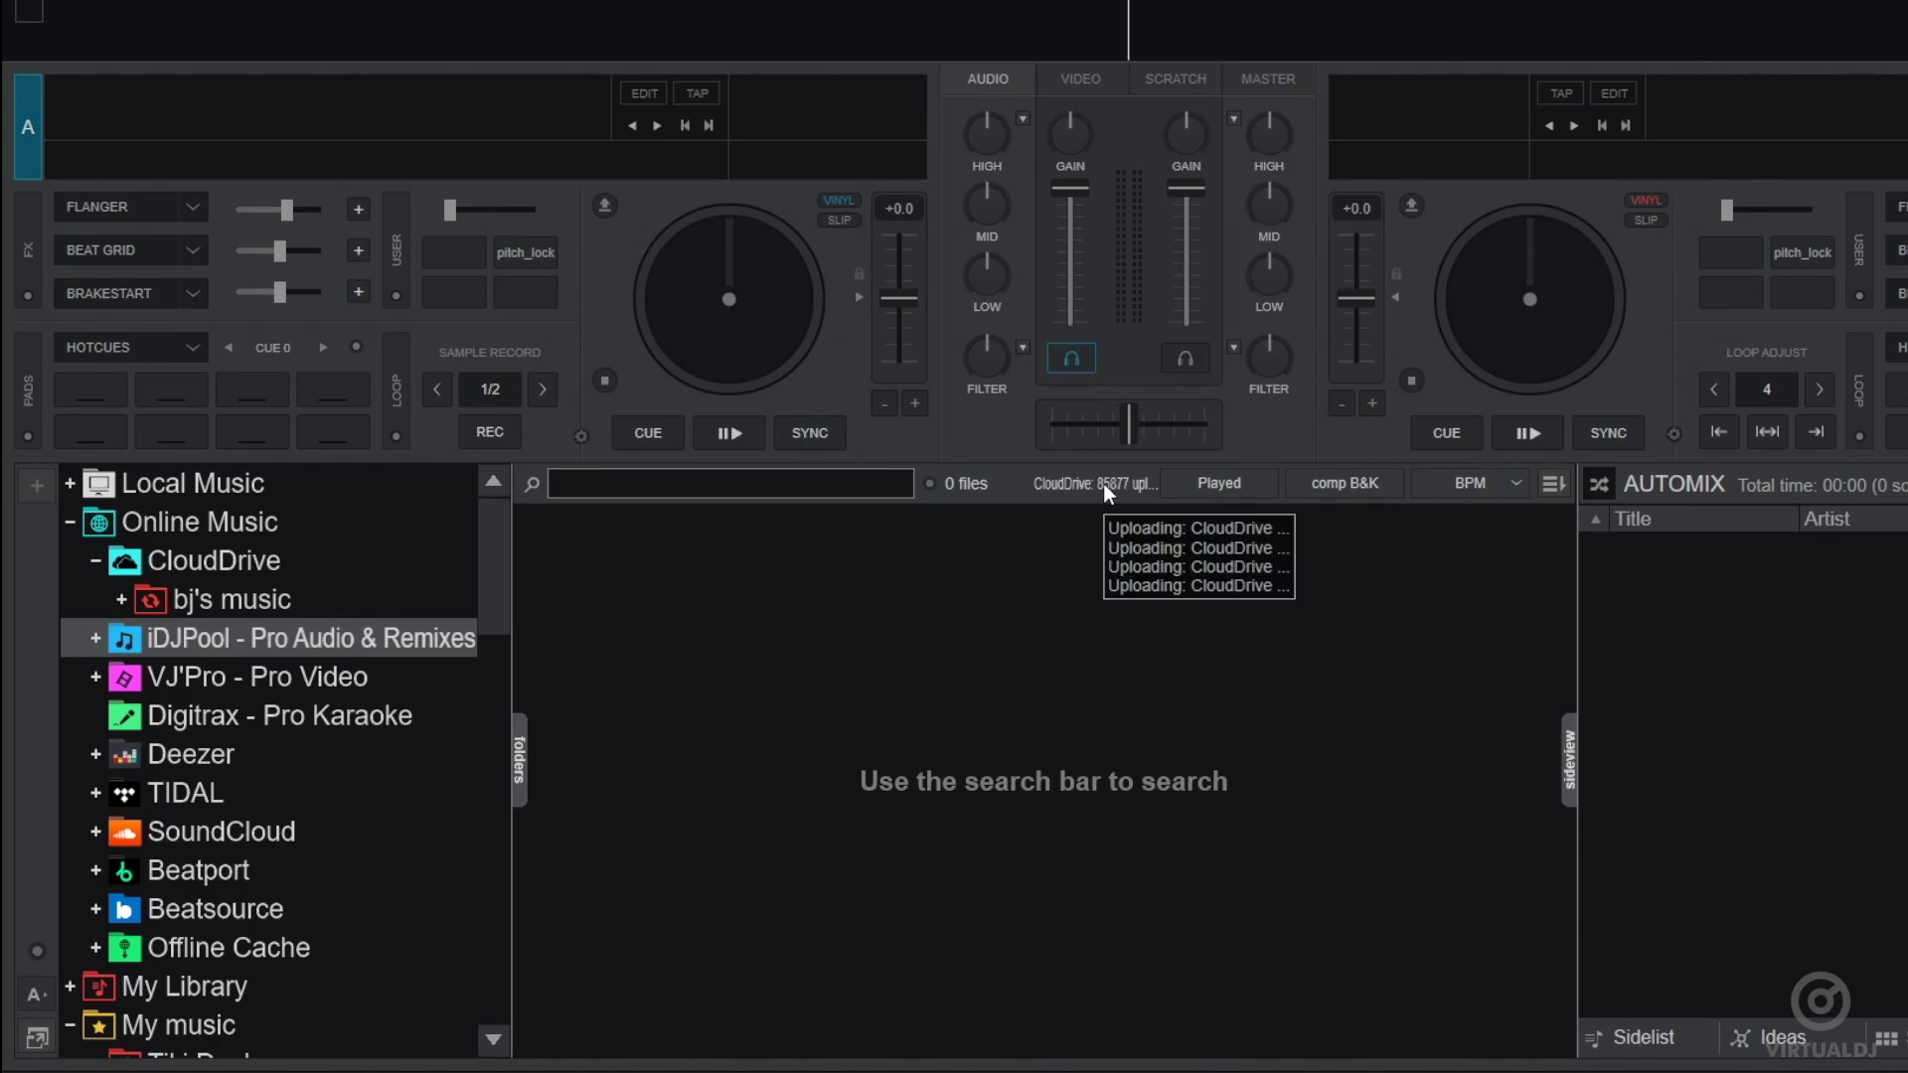
# - Expand CloudDrive's Video folder and view HV 2000's Various, HV 2002 Vol 1 and Vol 2 tracks
pyautogui.click(123, 600)
pyautogui.click(219, 648)
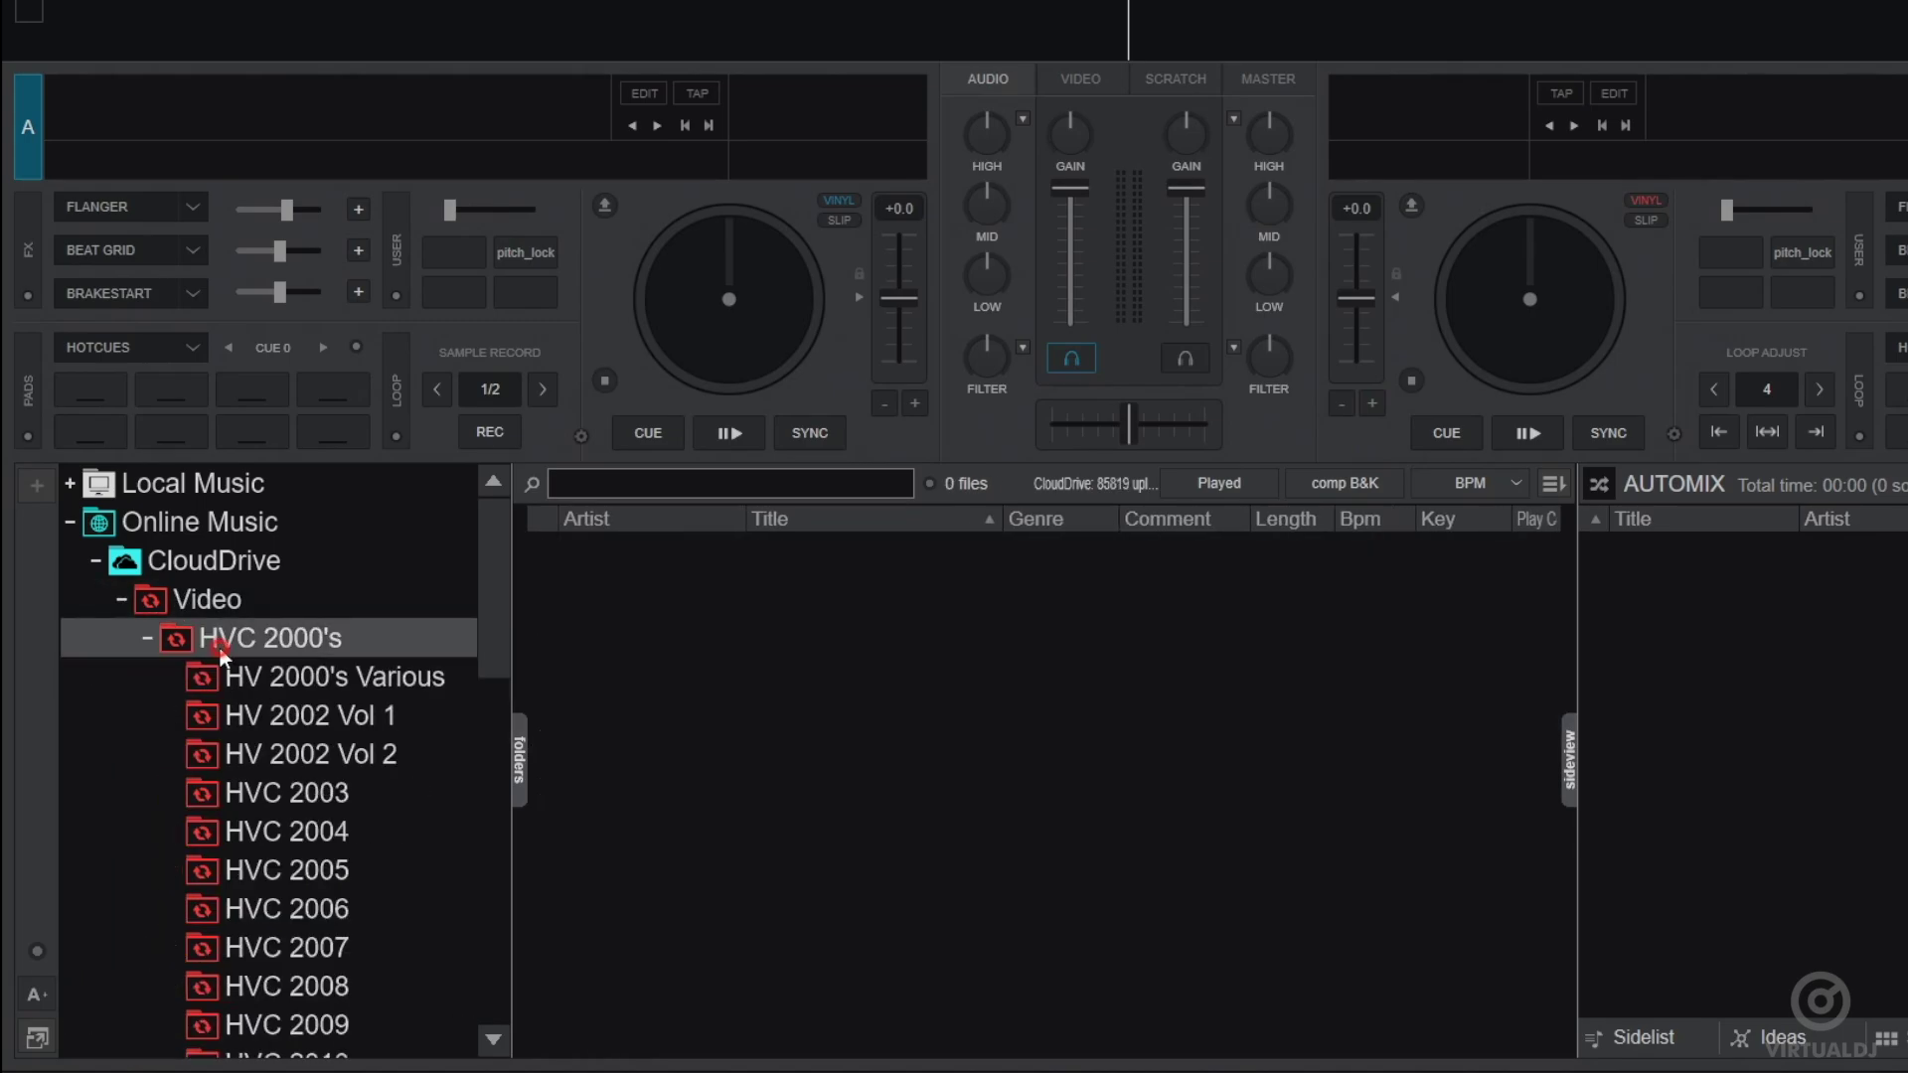
pyautogui.rightClick(266, 634)
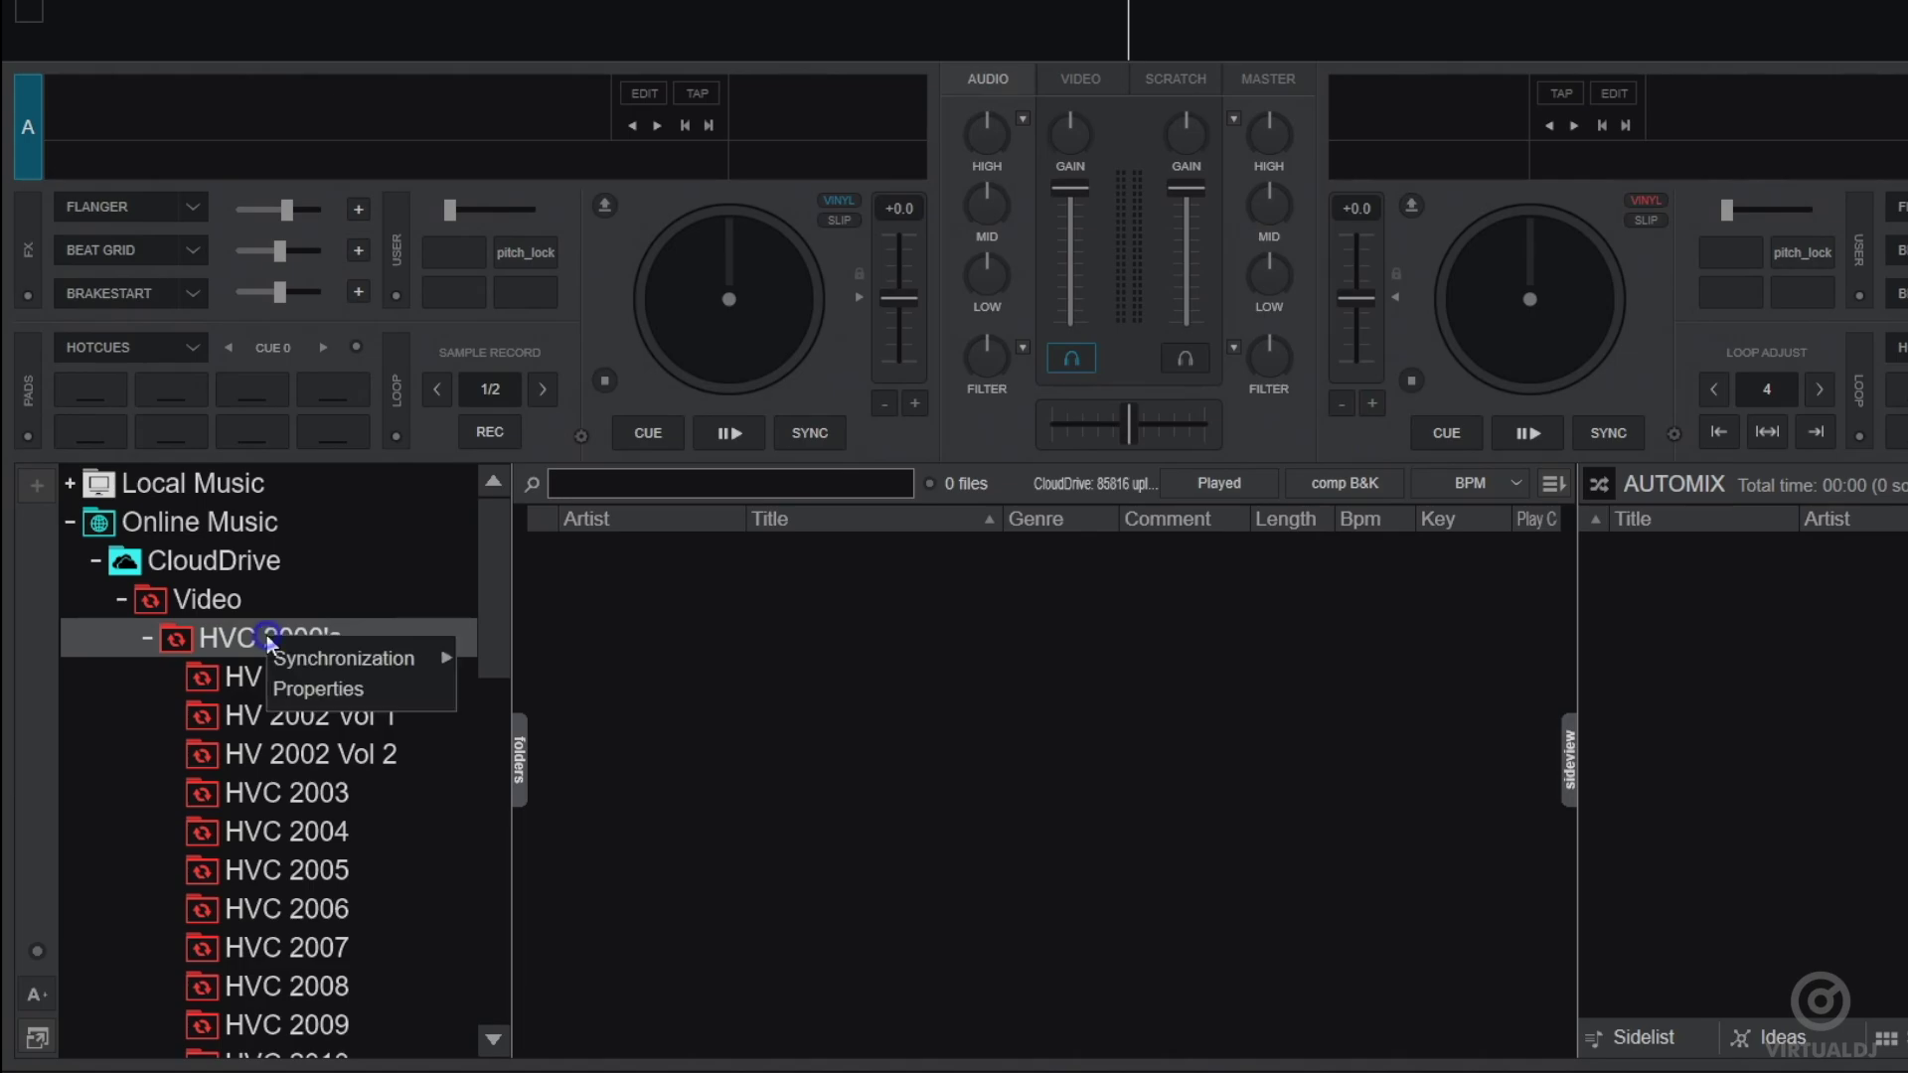
pyautogui.click(230, 682)
pyautogui.click(255, 721)
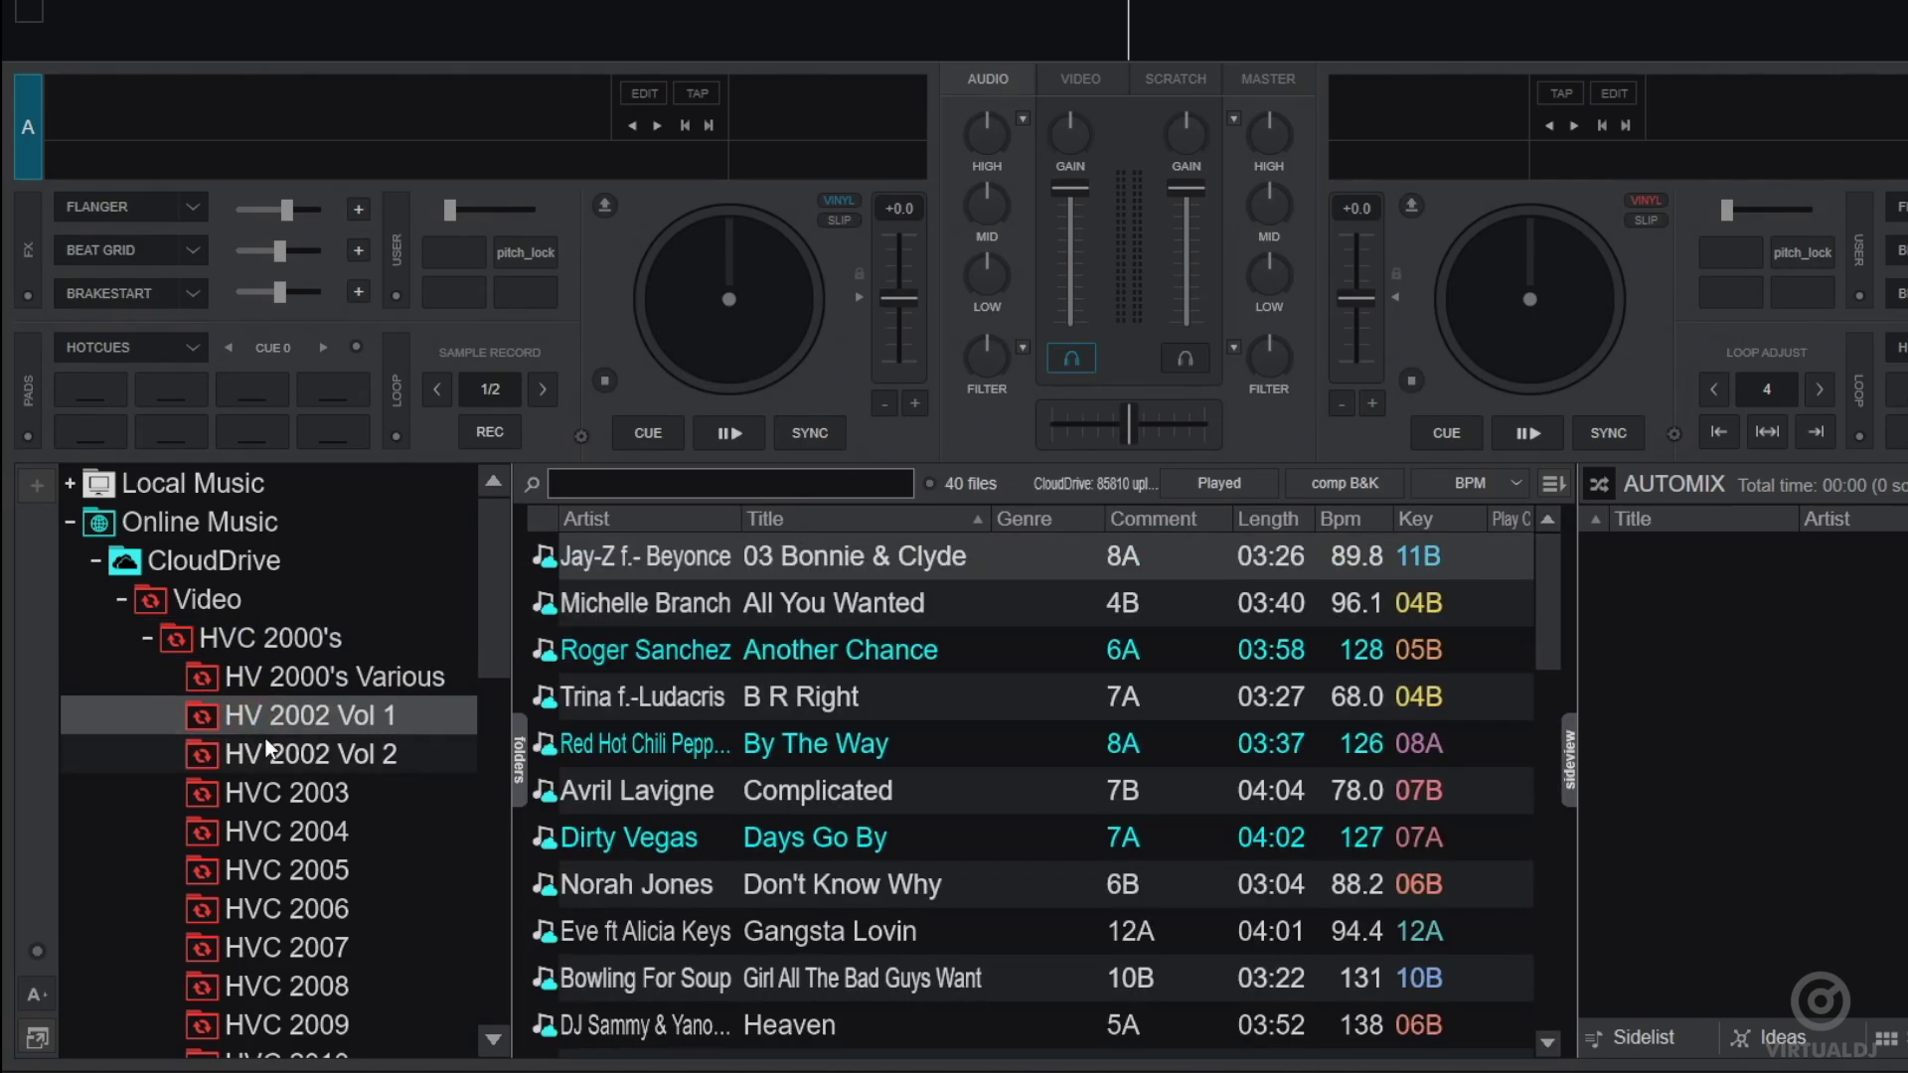
pyautogui.click(264, 755)
pyautogui.click(275, 641)
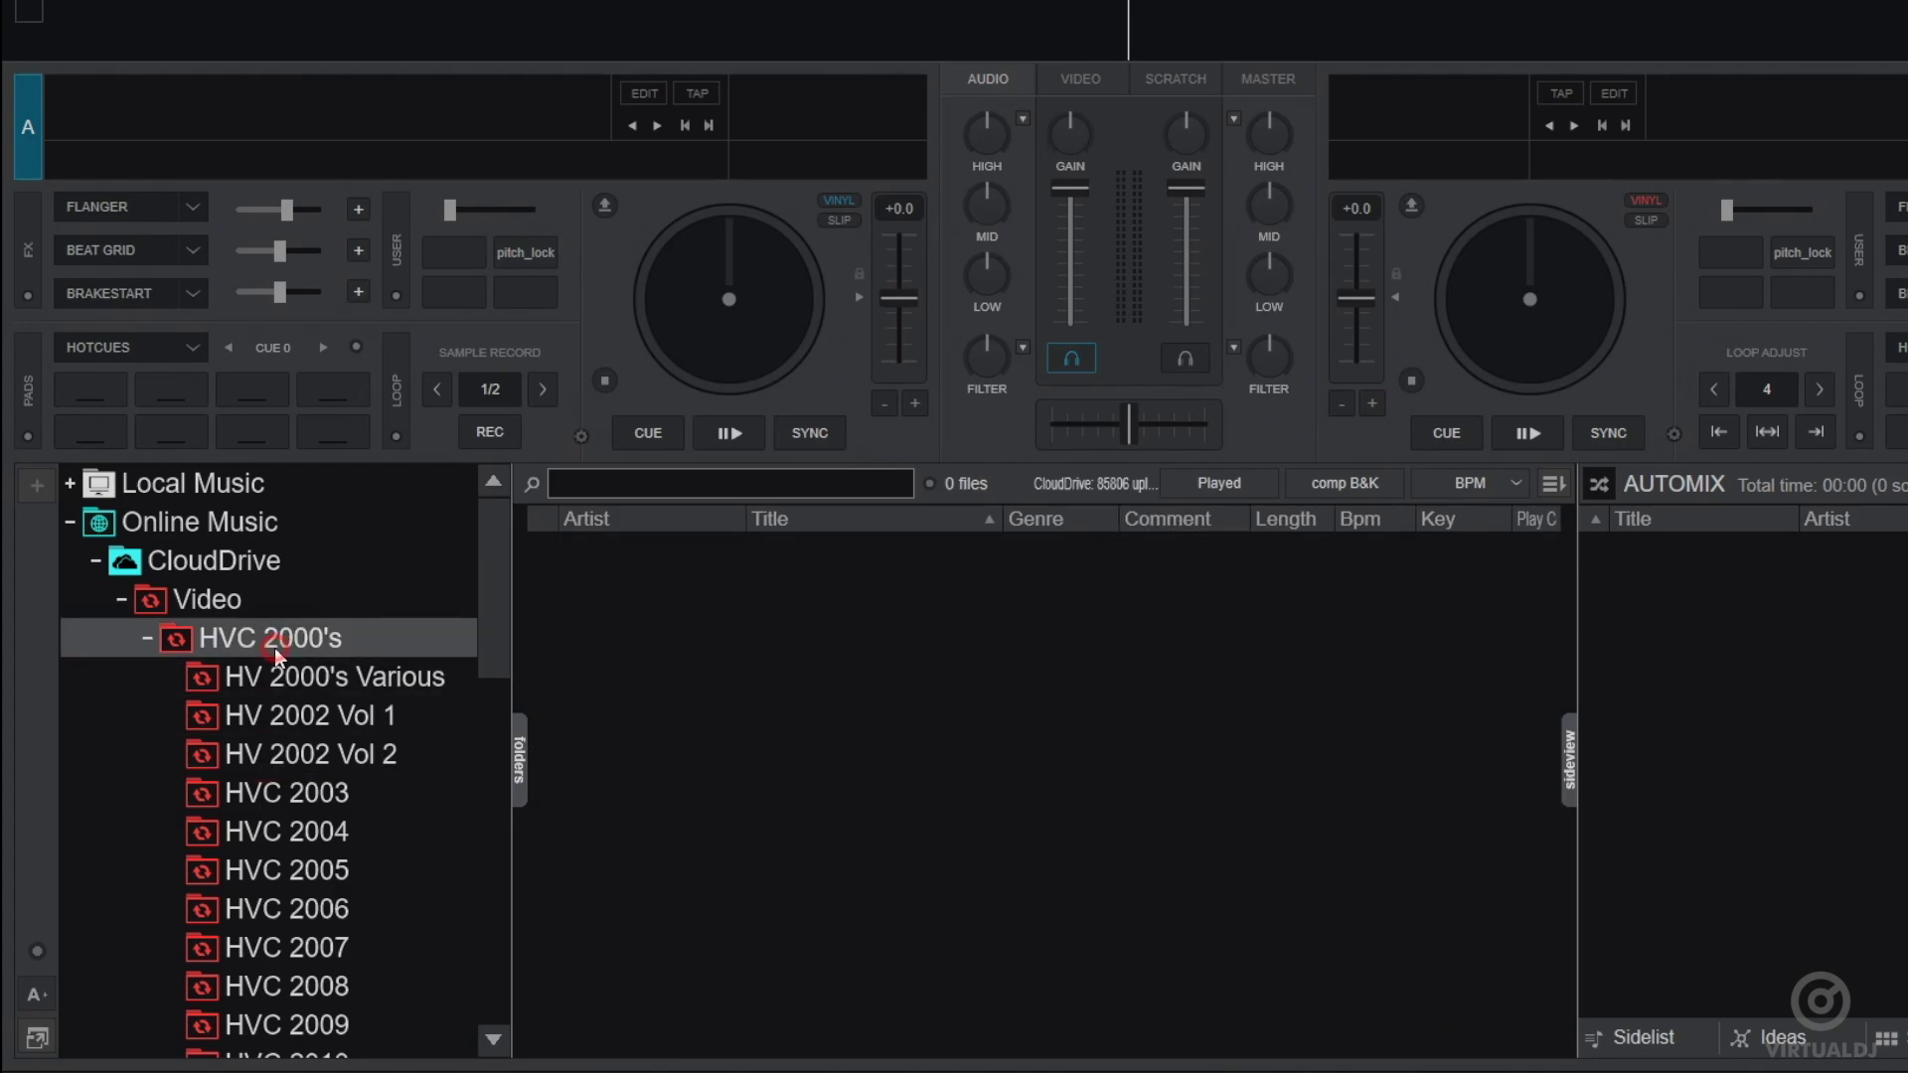
# - Collapse HVC 2000's and list the 27 tracks of the HVC 70's folder
pyautogui.click(149, 635)
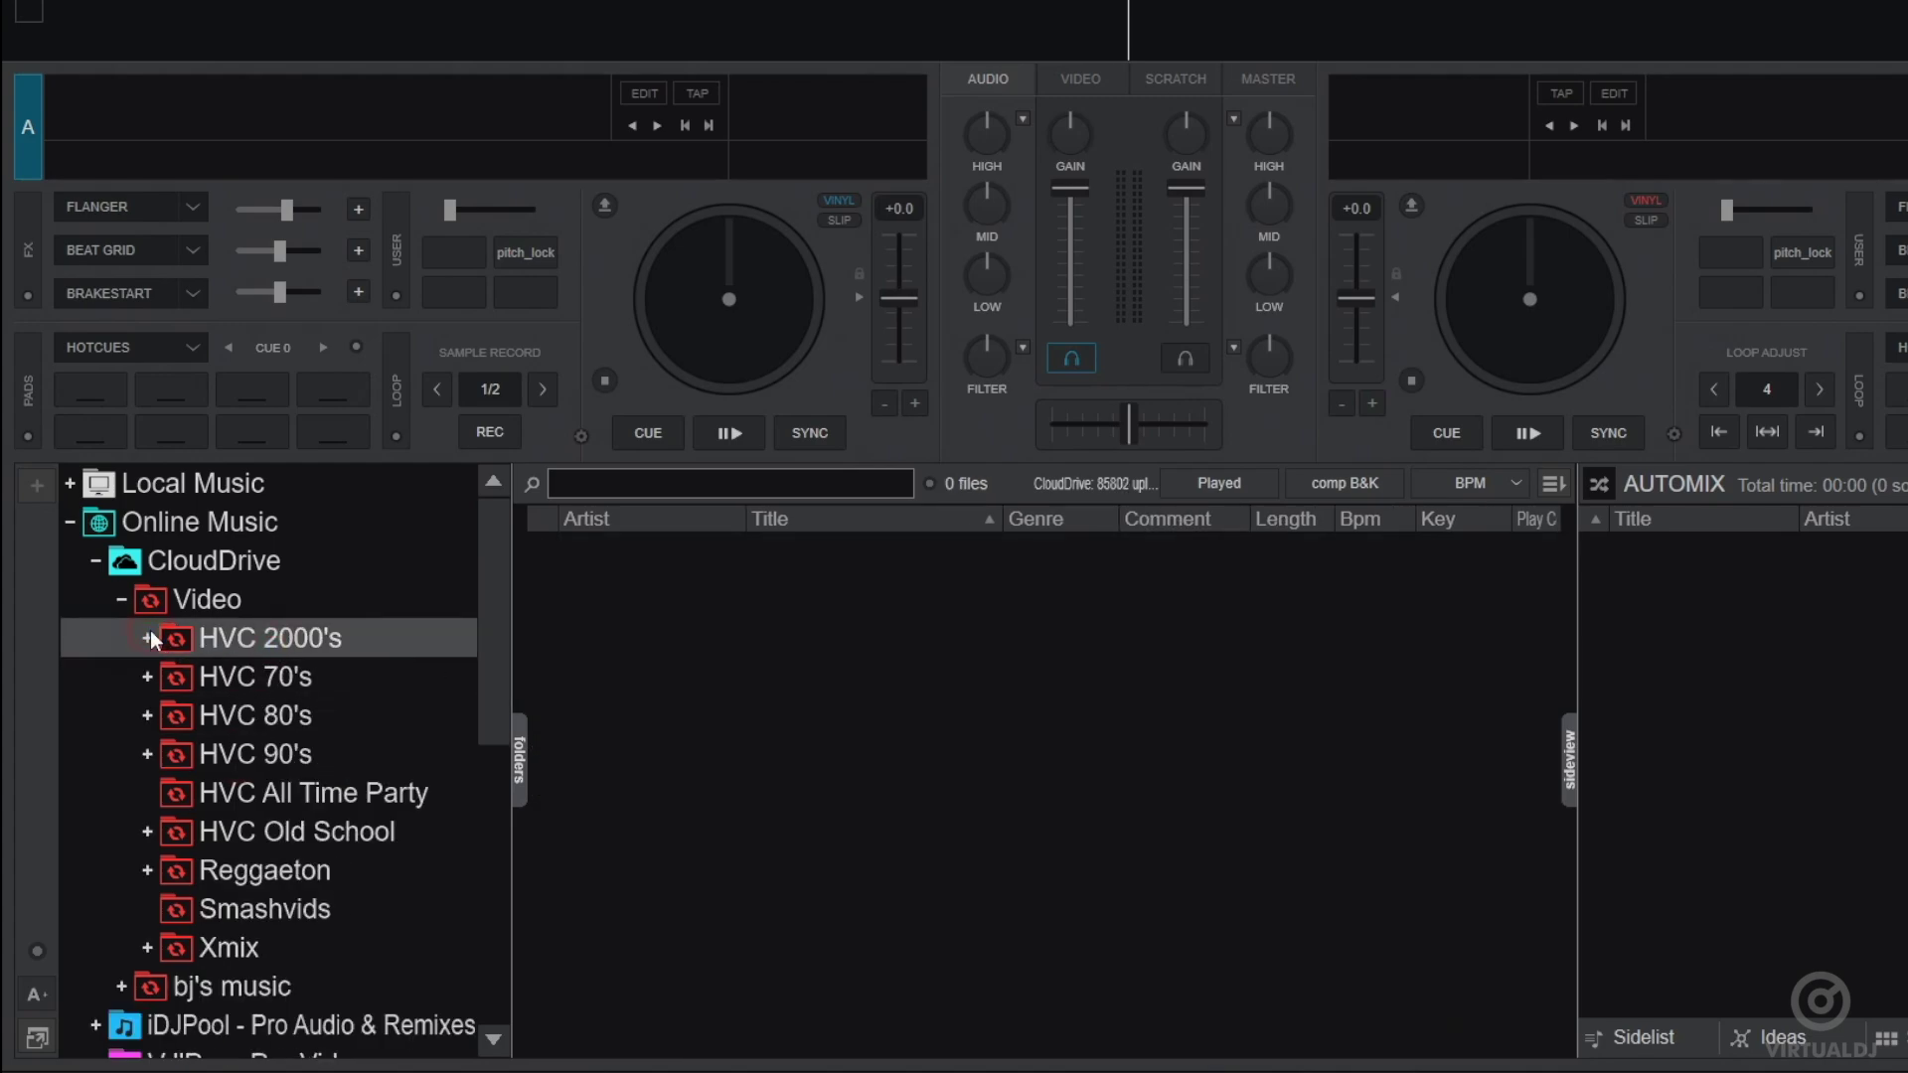
pyautogui.click(209, 678)
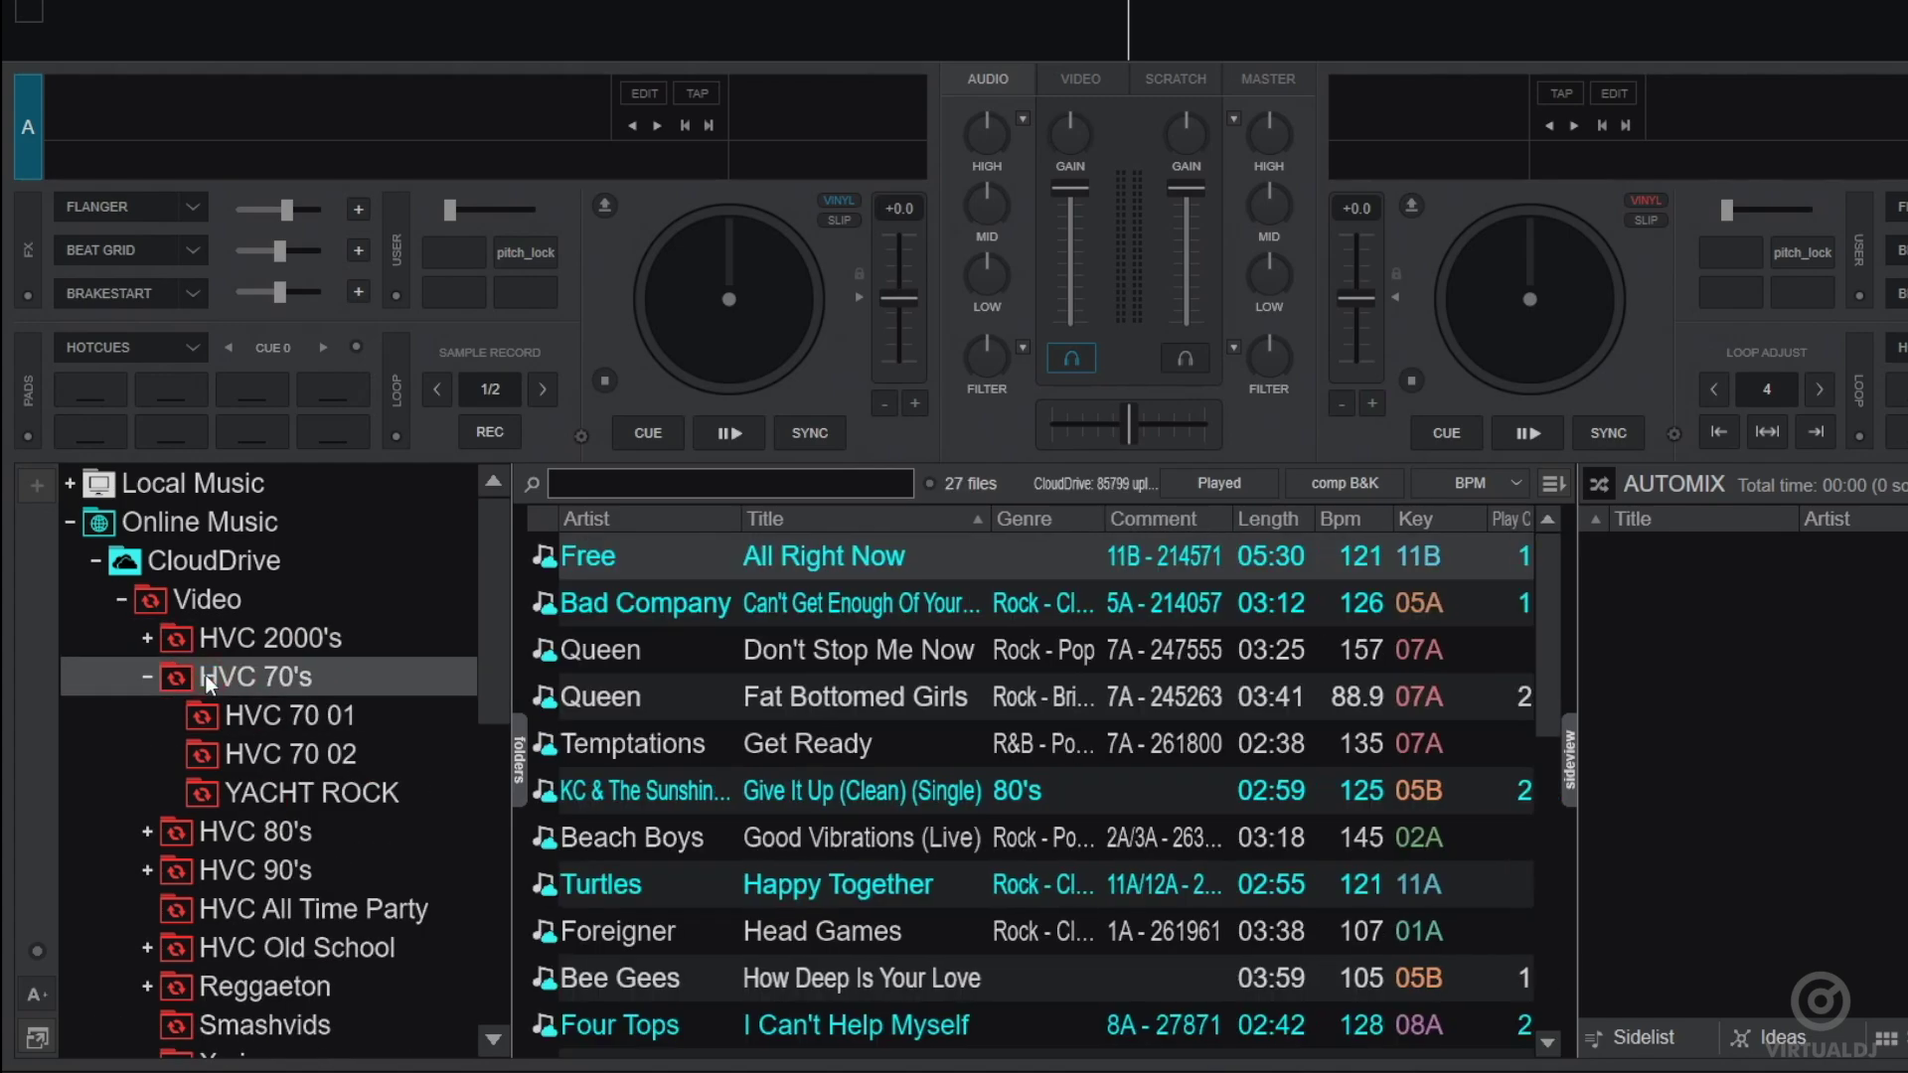
pyautogui.click(146, 676)
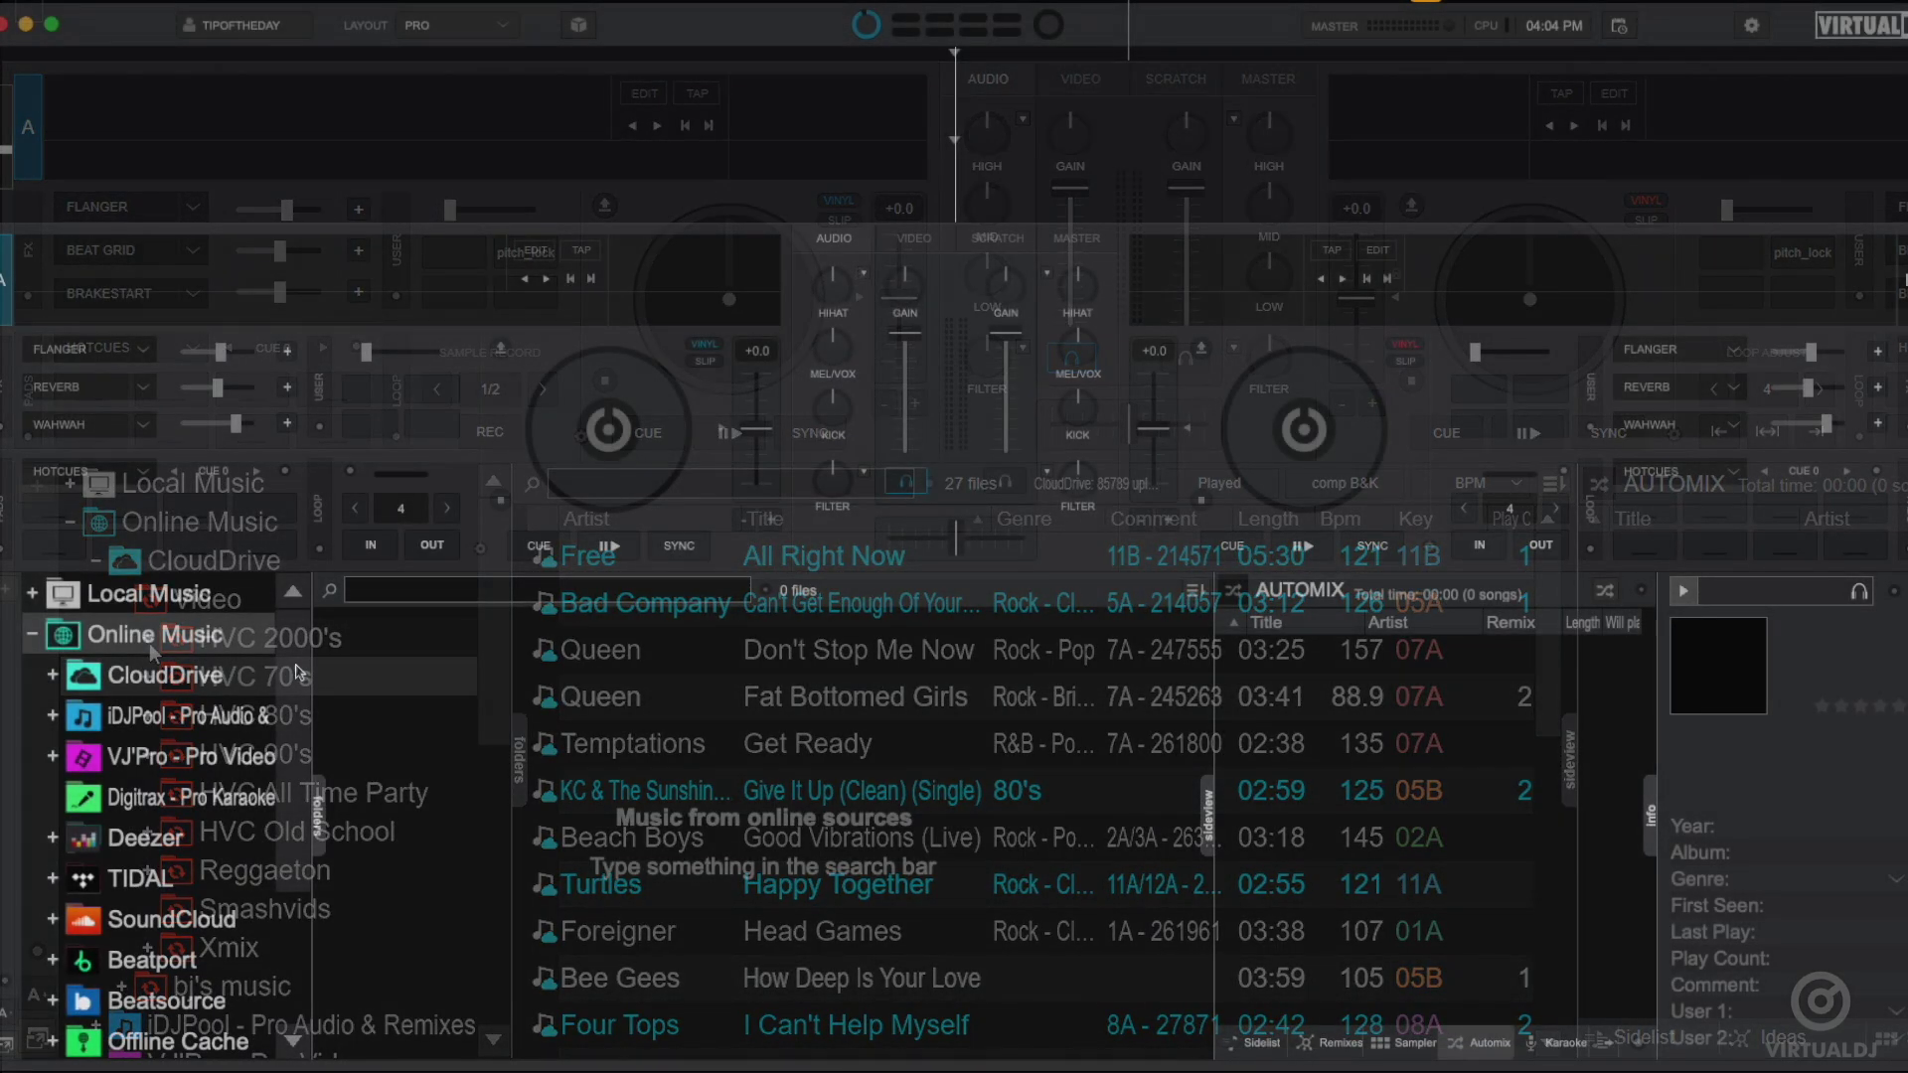
# - Create a new list named 'My Next Gig' under My Lists
pyautogui.scroll(-5, 149, 642)
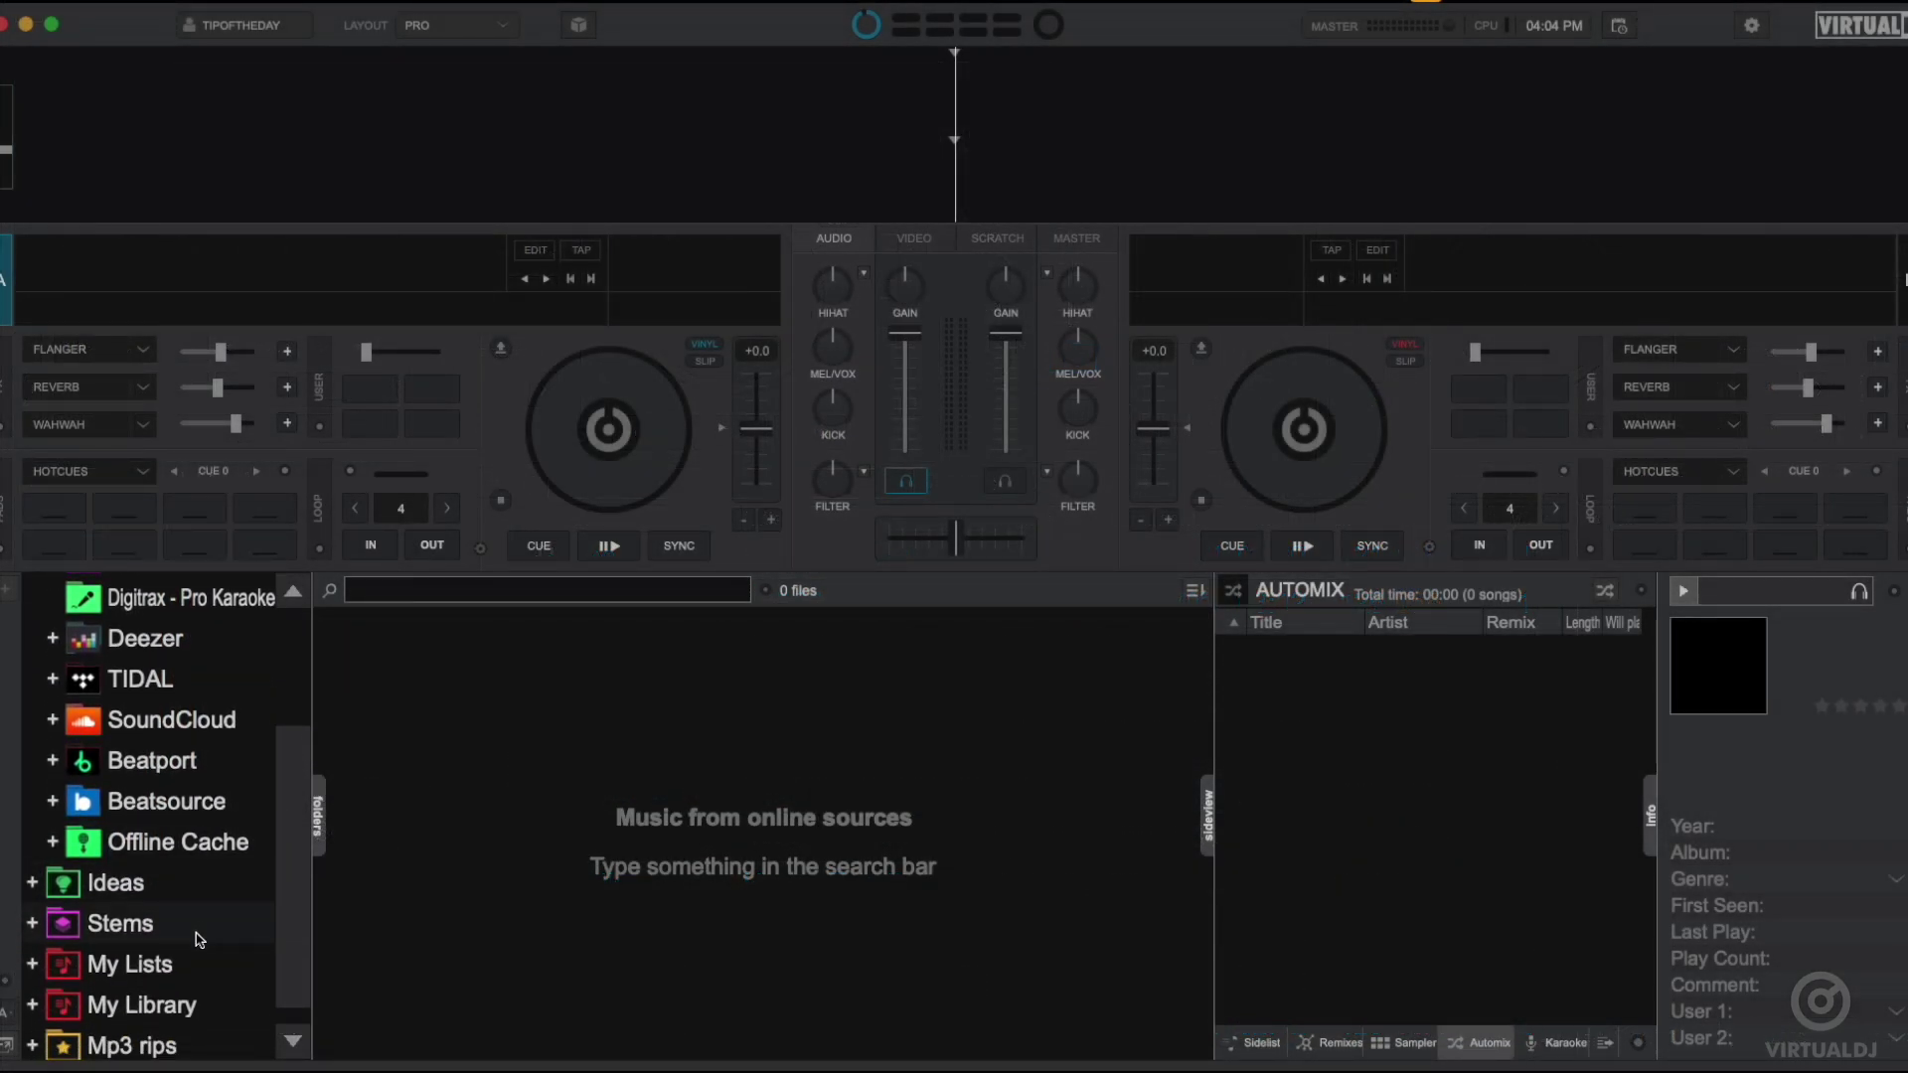
pyautogui.click(167, 965)
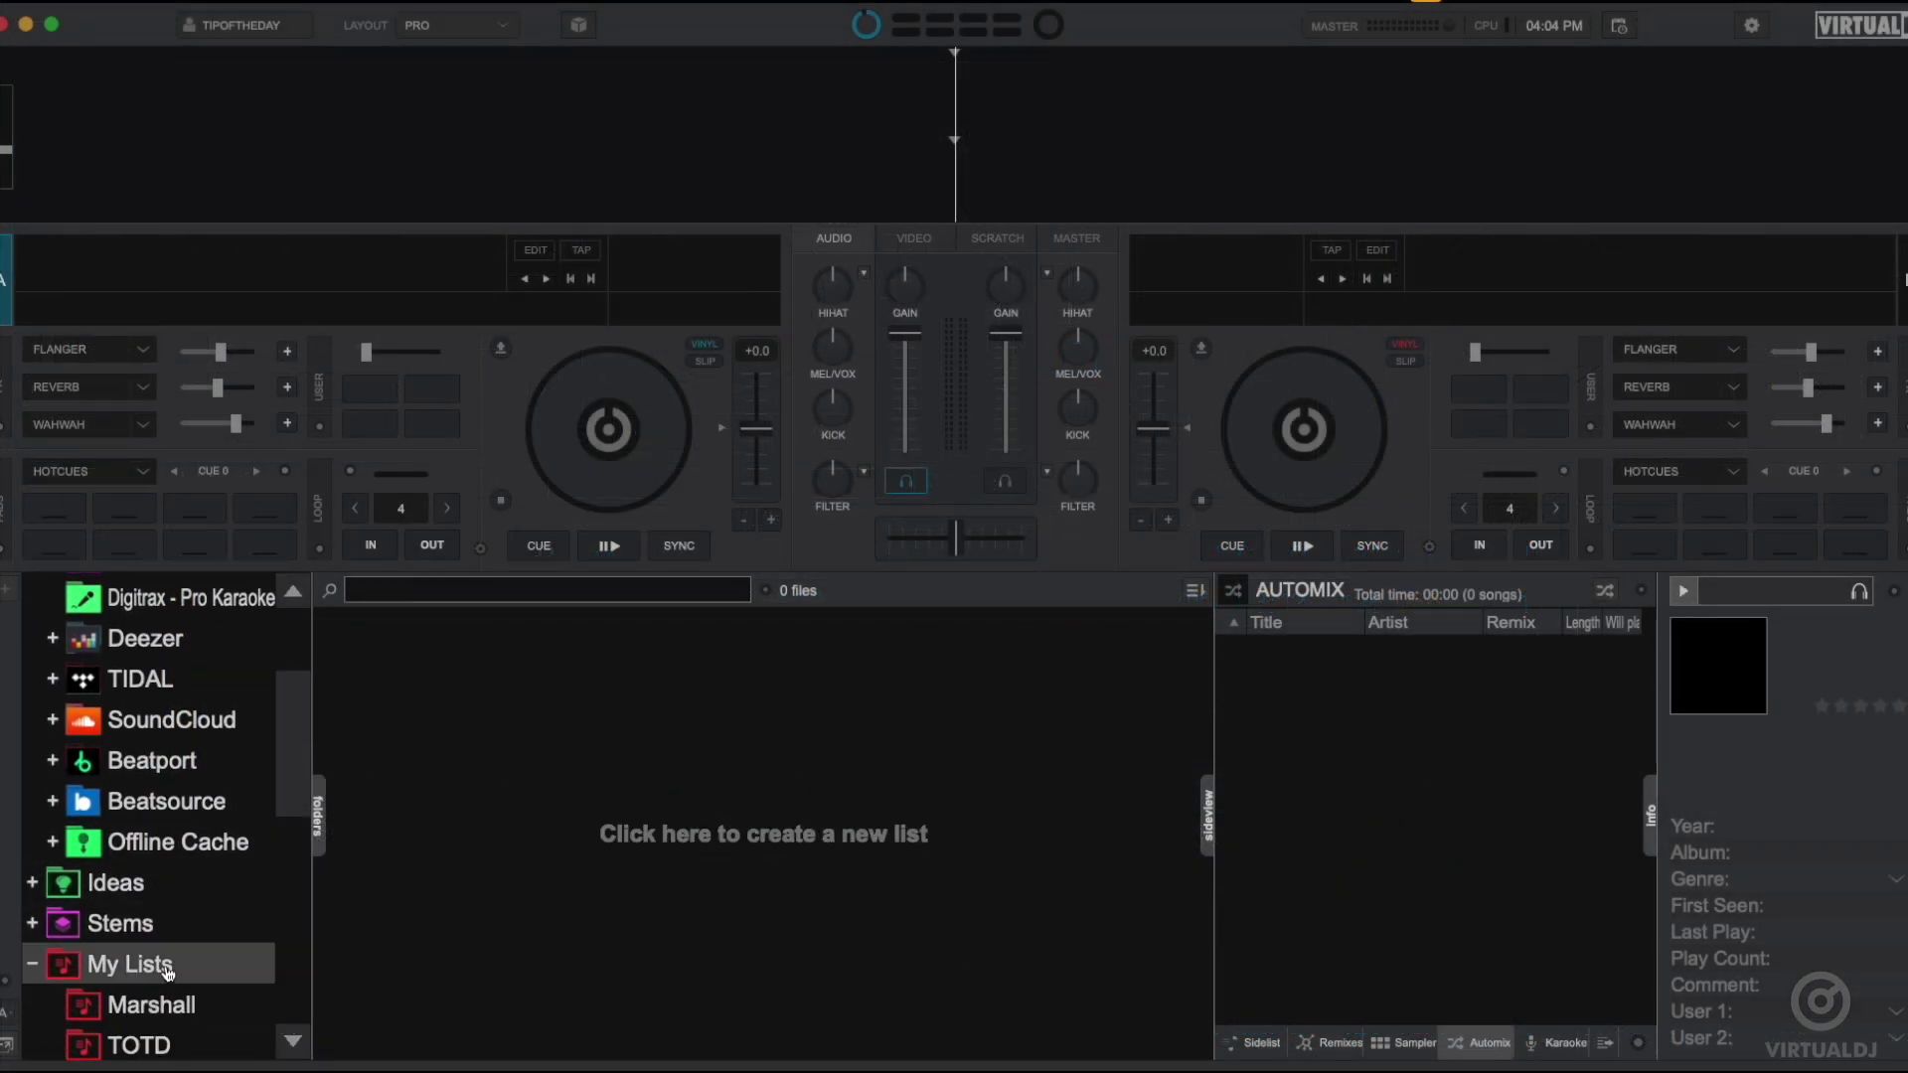
pyautogui.click(759, 857)
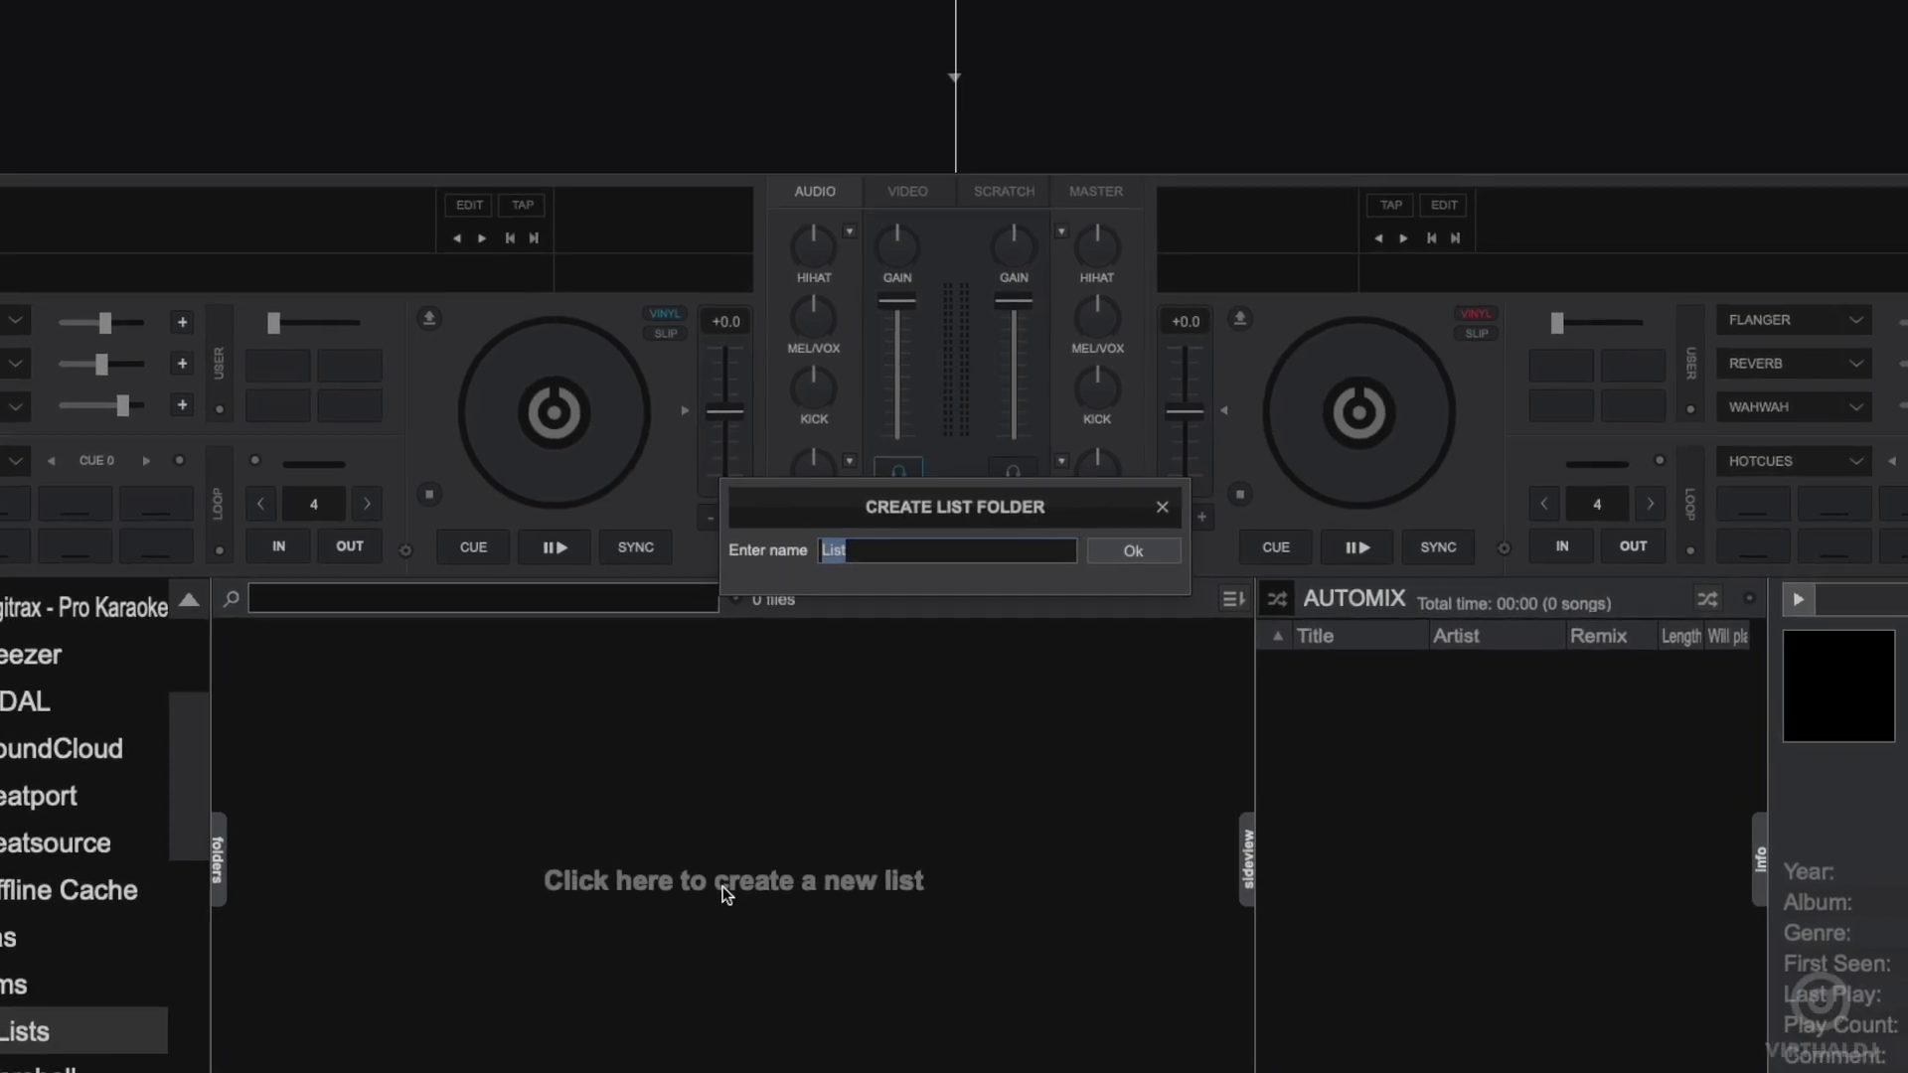
pyautogui.write('My Next Gig')
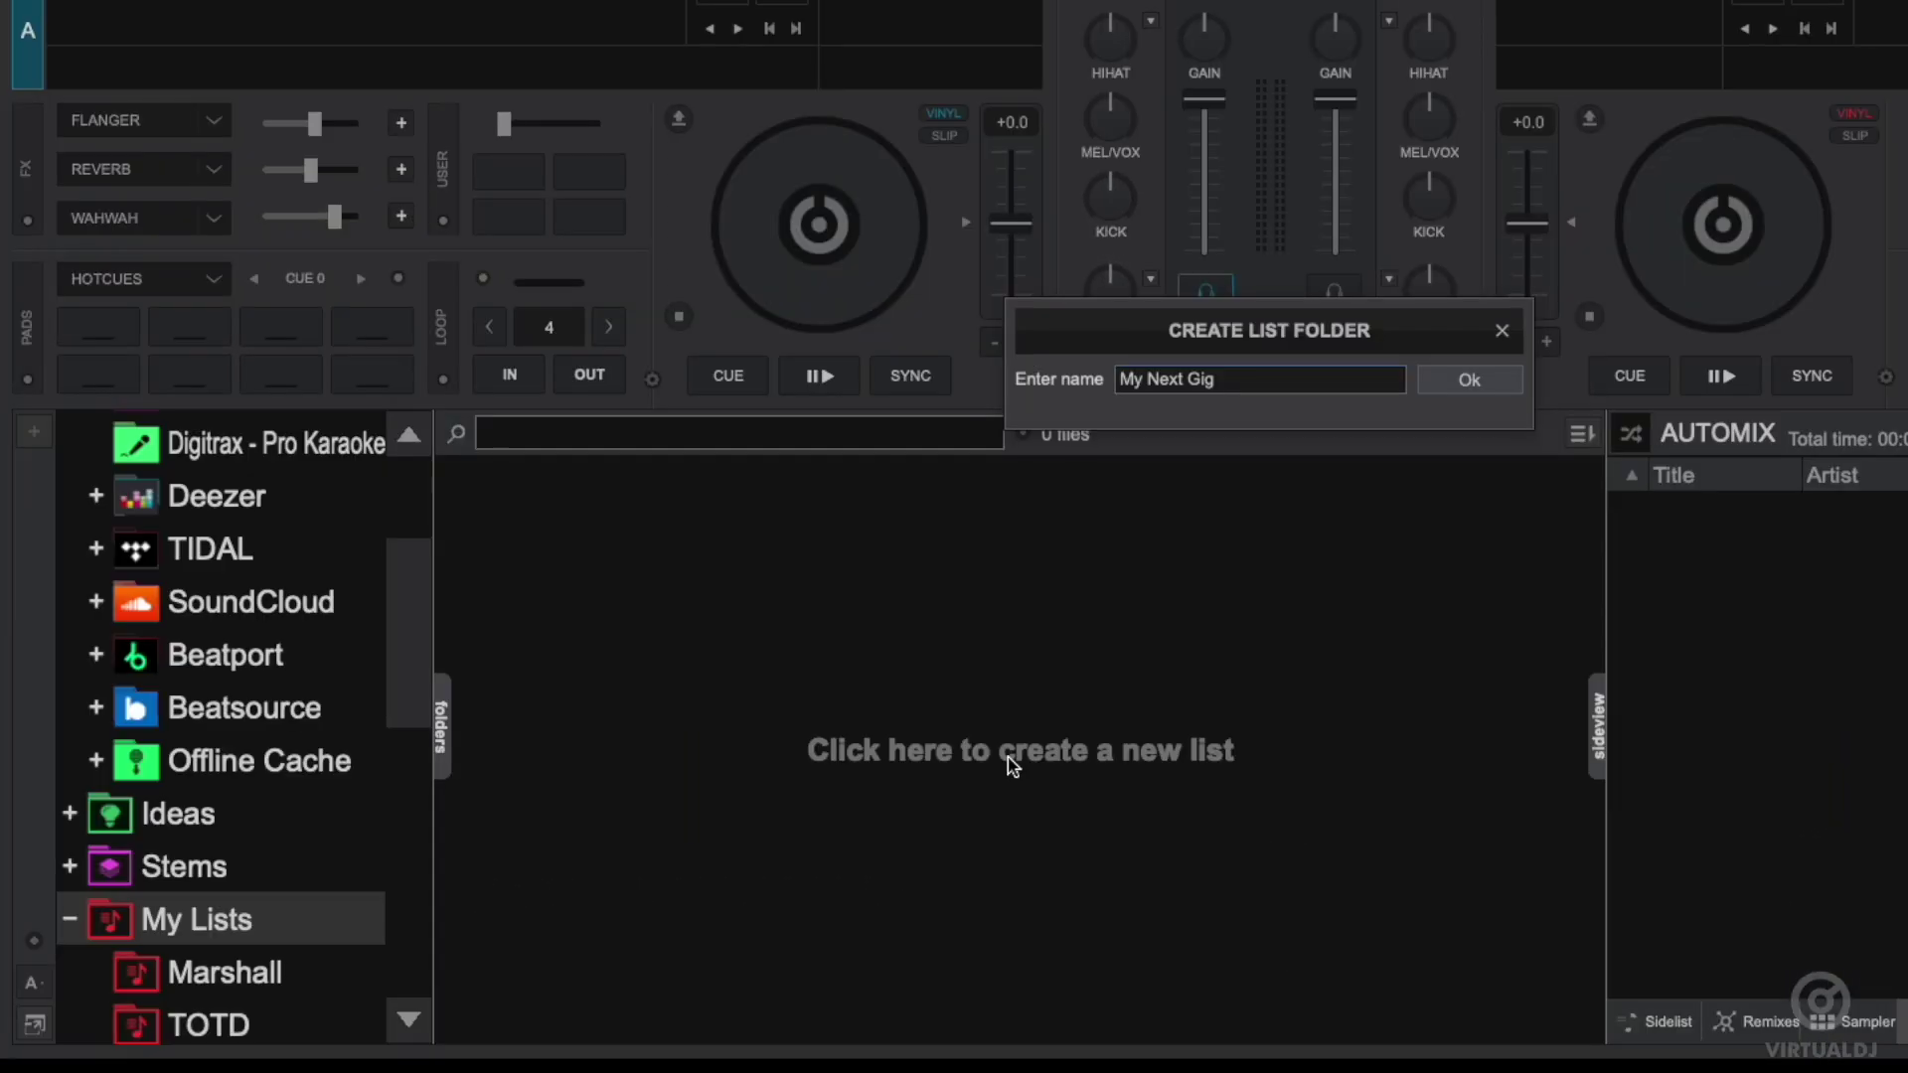
pyautogui.press('Return')
# - Add eight Anthems House tracks, starting from Don't You Worry Child, to My Next Gig
pyautogui.scroll(-10, 229, 695)
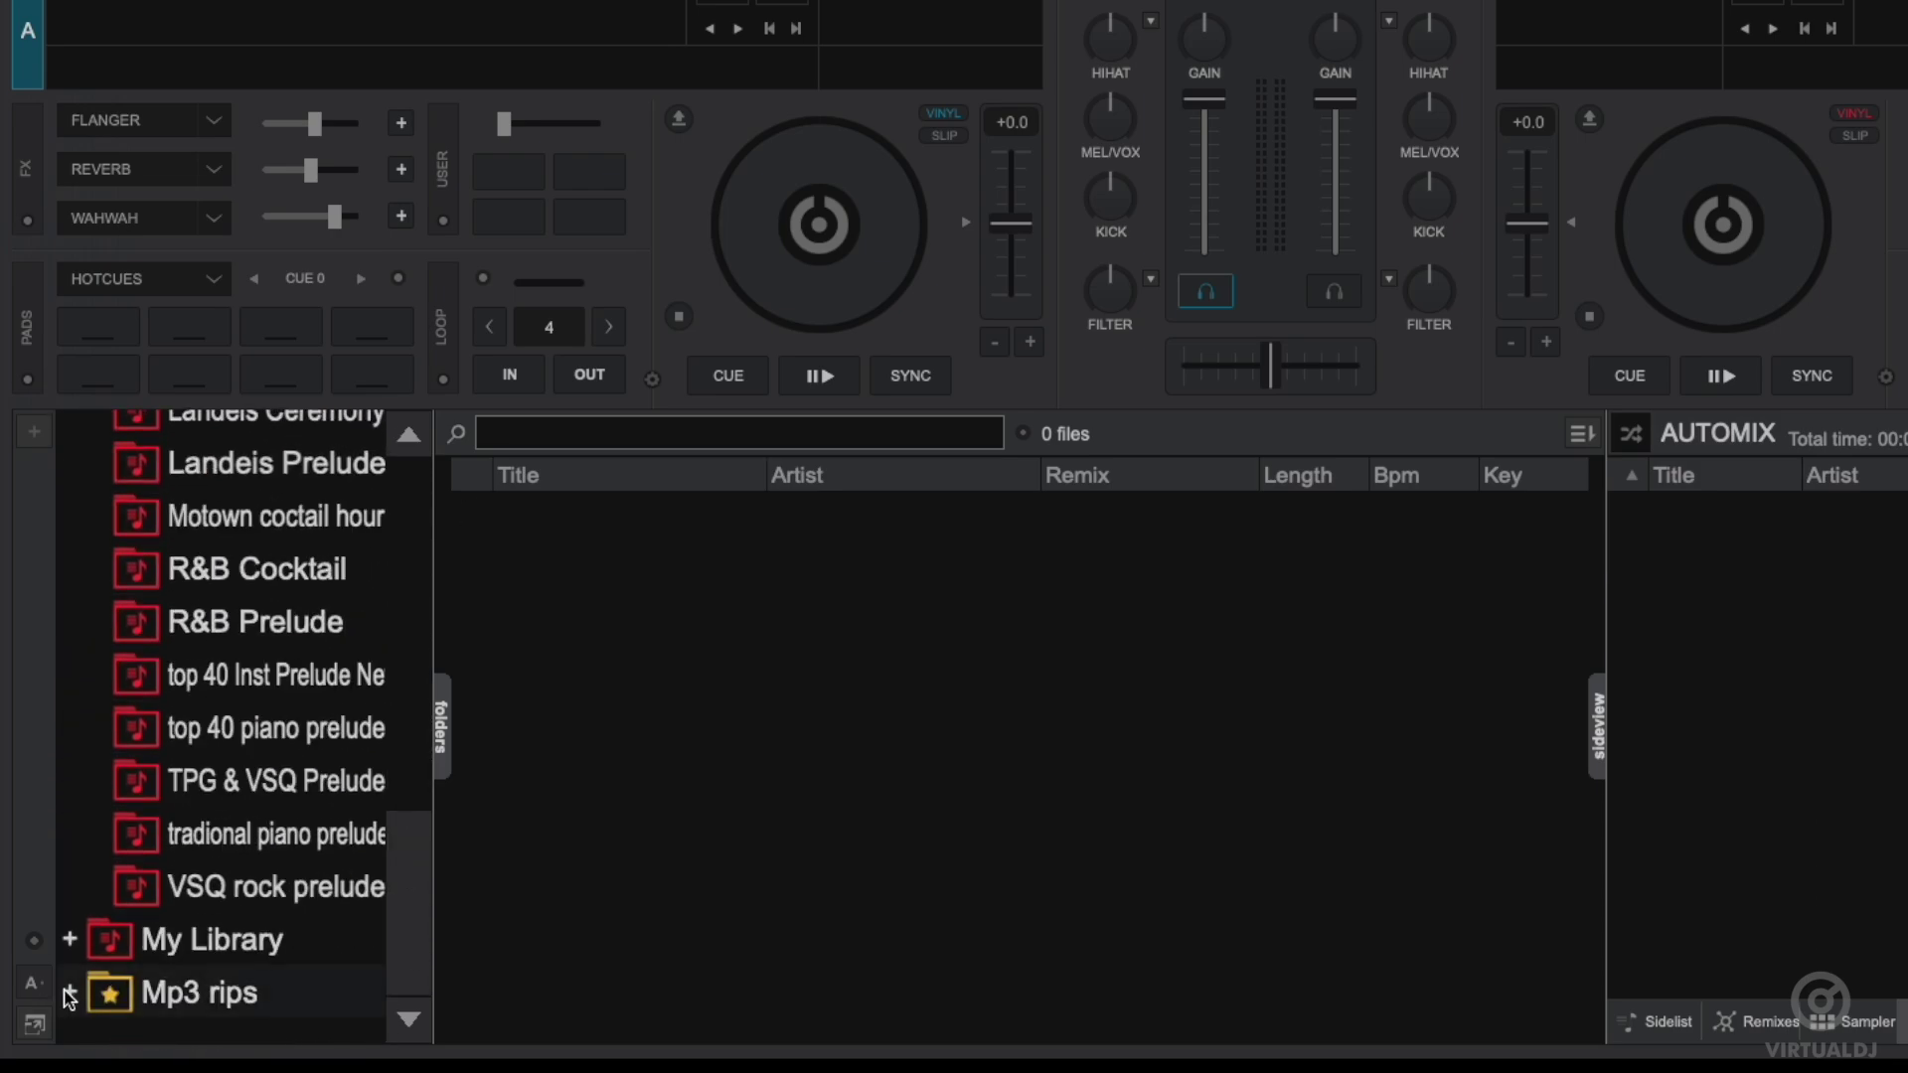
pyautogui.click(68, 997)
pyautogui.click(249, 997)
pyautogui.click(695, 568)
pyautogui.keyDown('shift'); pyautogui.click(696, 1014); pyautogui.keyUp('shift')
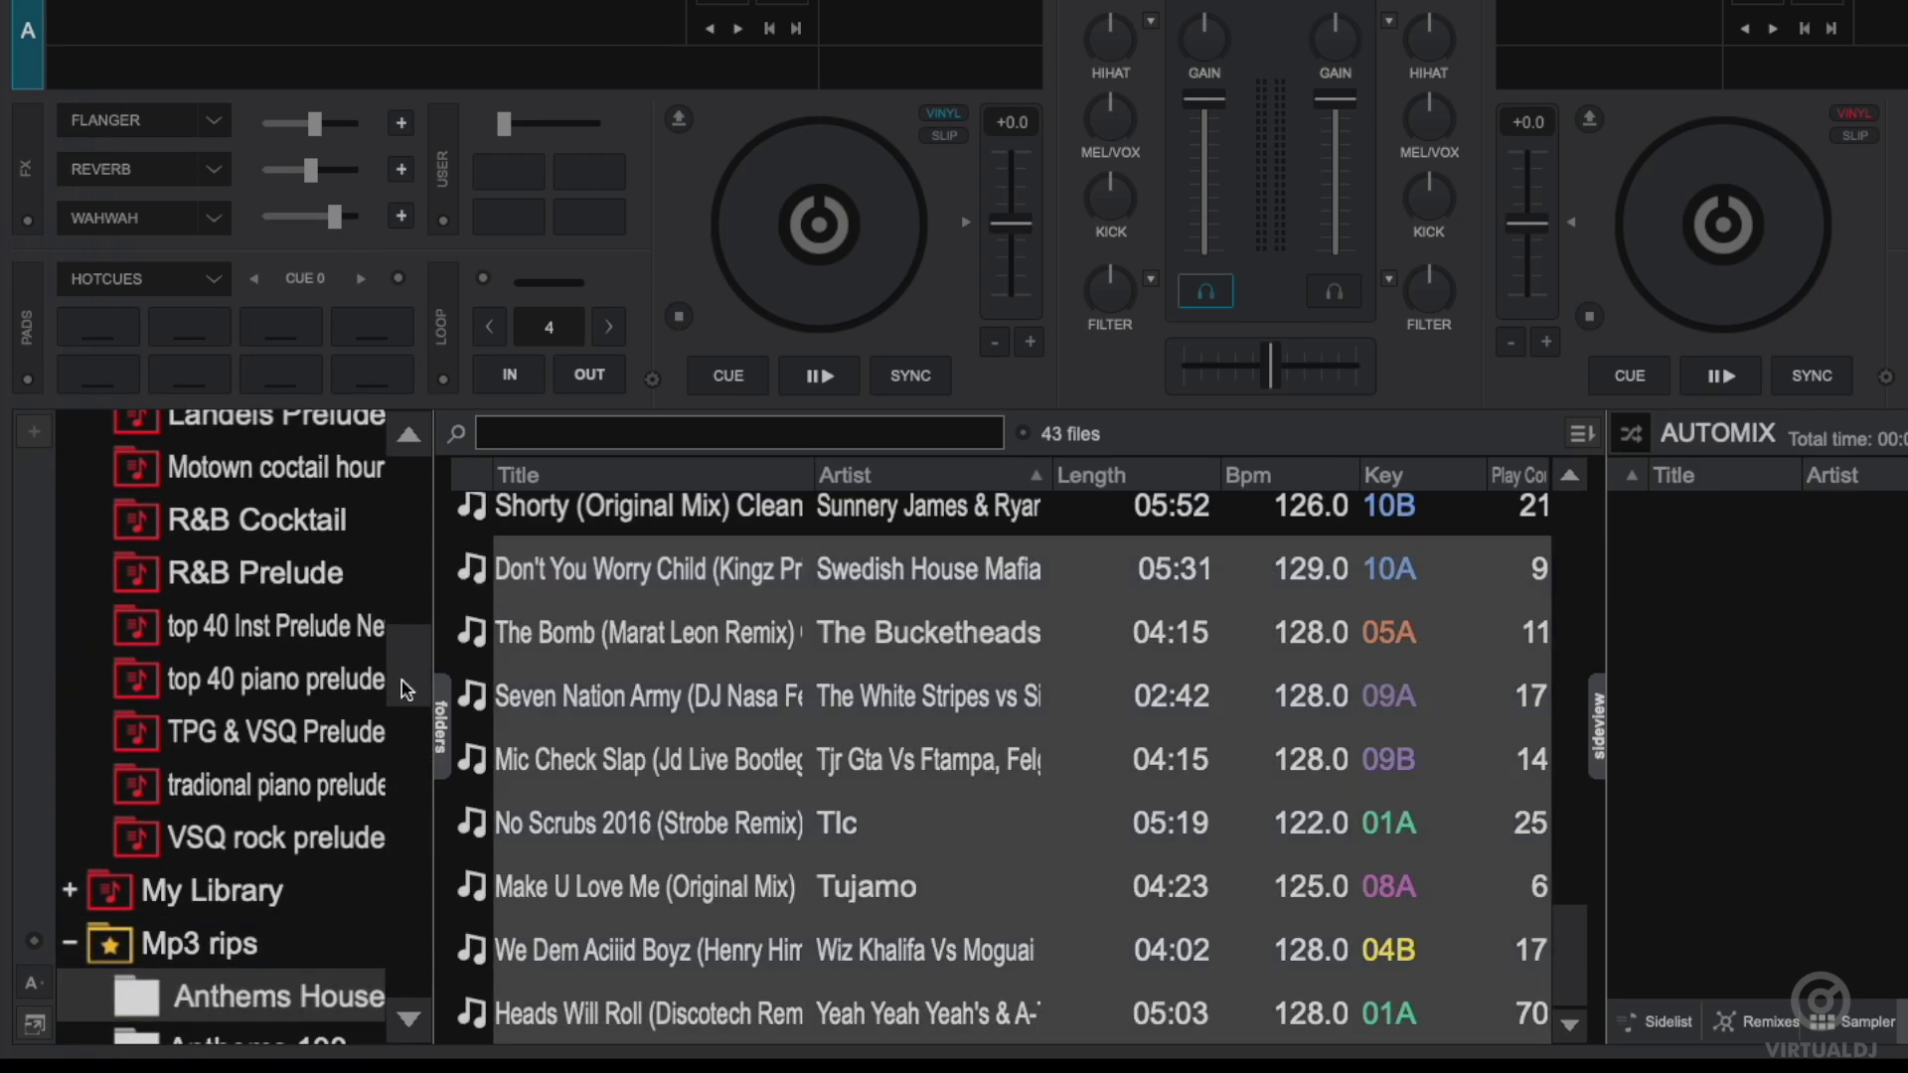
pyautogui.scroll(10, 406, 688)
pyautogui.moveTo(557, 568); pyautogui.dragTo(303, 738)
# - Check My Next Gig's 8 tracks, then sync the list to CloudDrive
pyautogui.click(303, 737)
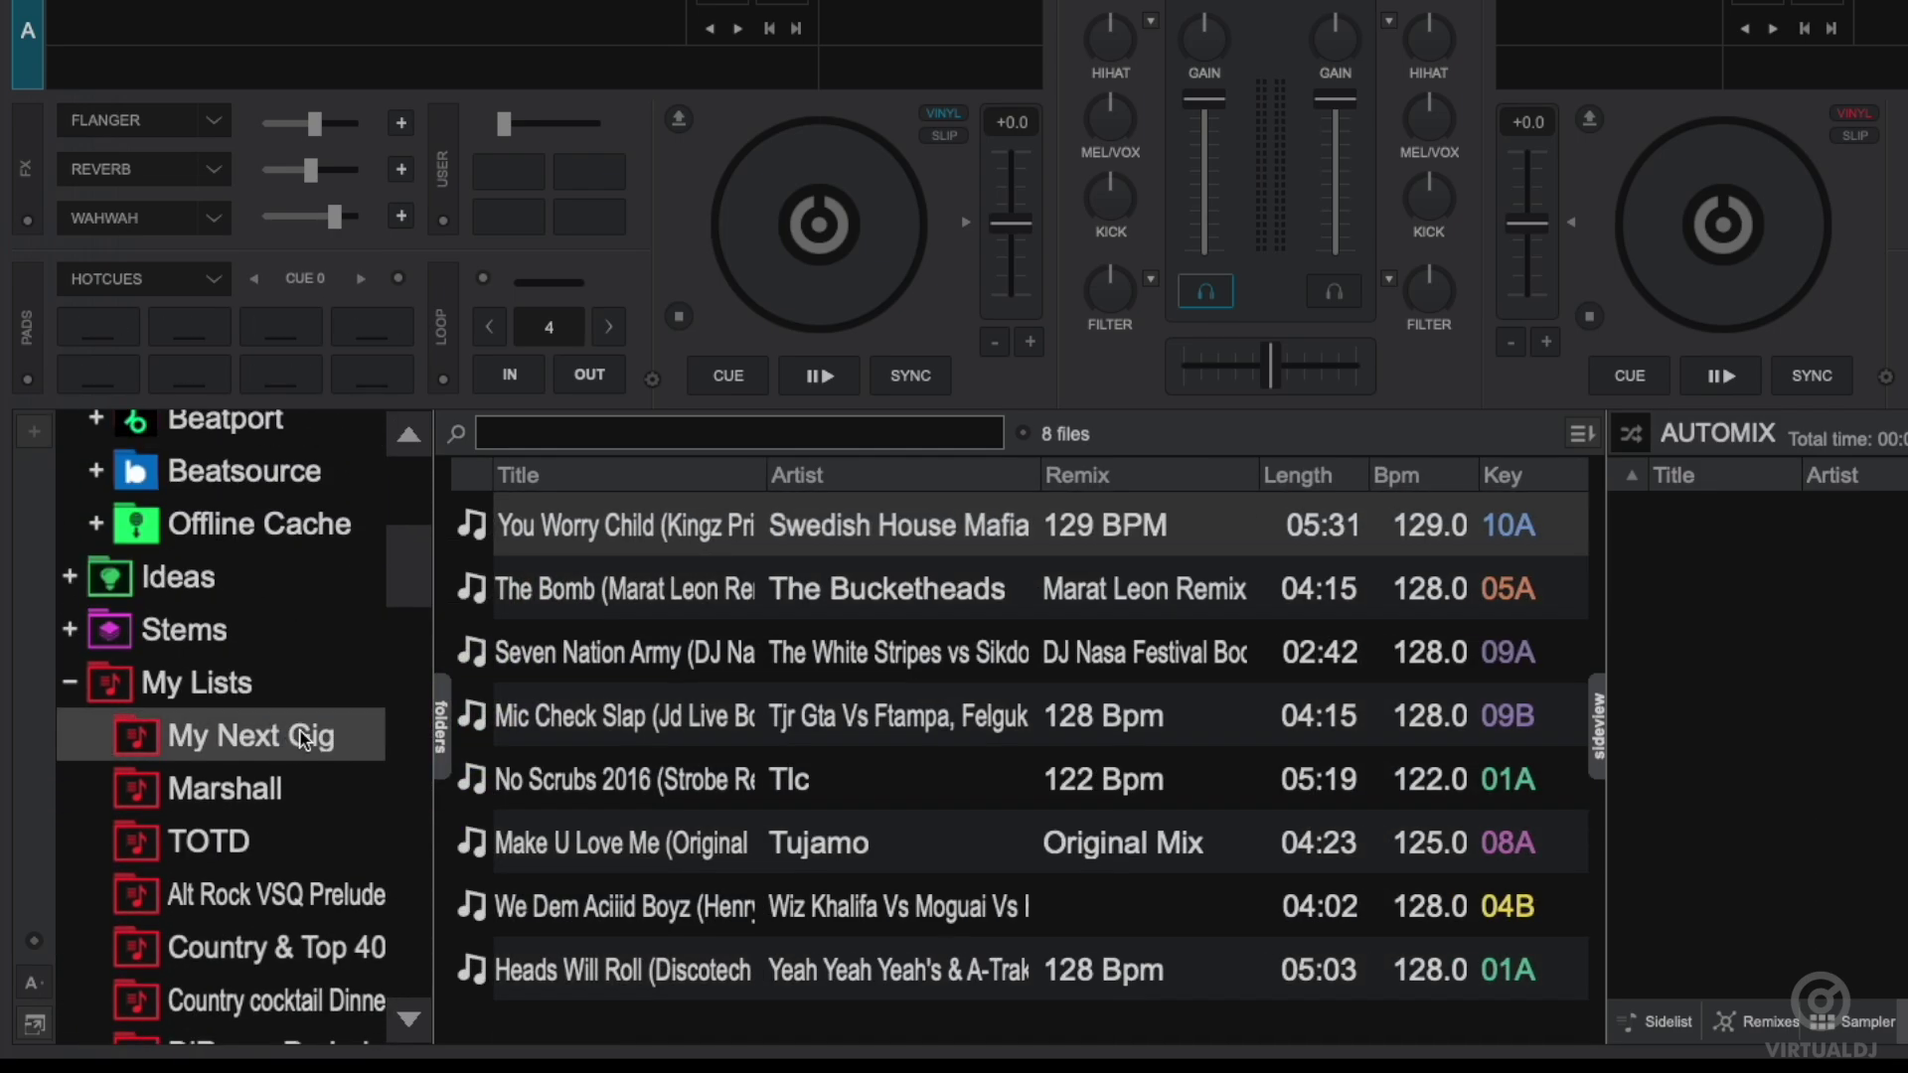
pyautogui.rightClick(303, 737)
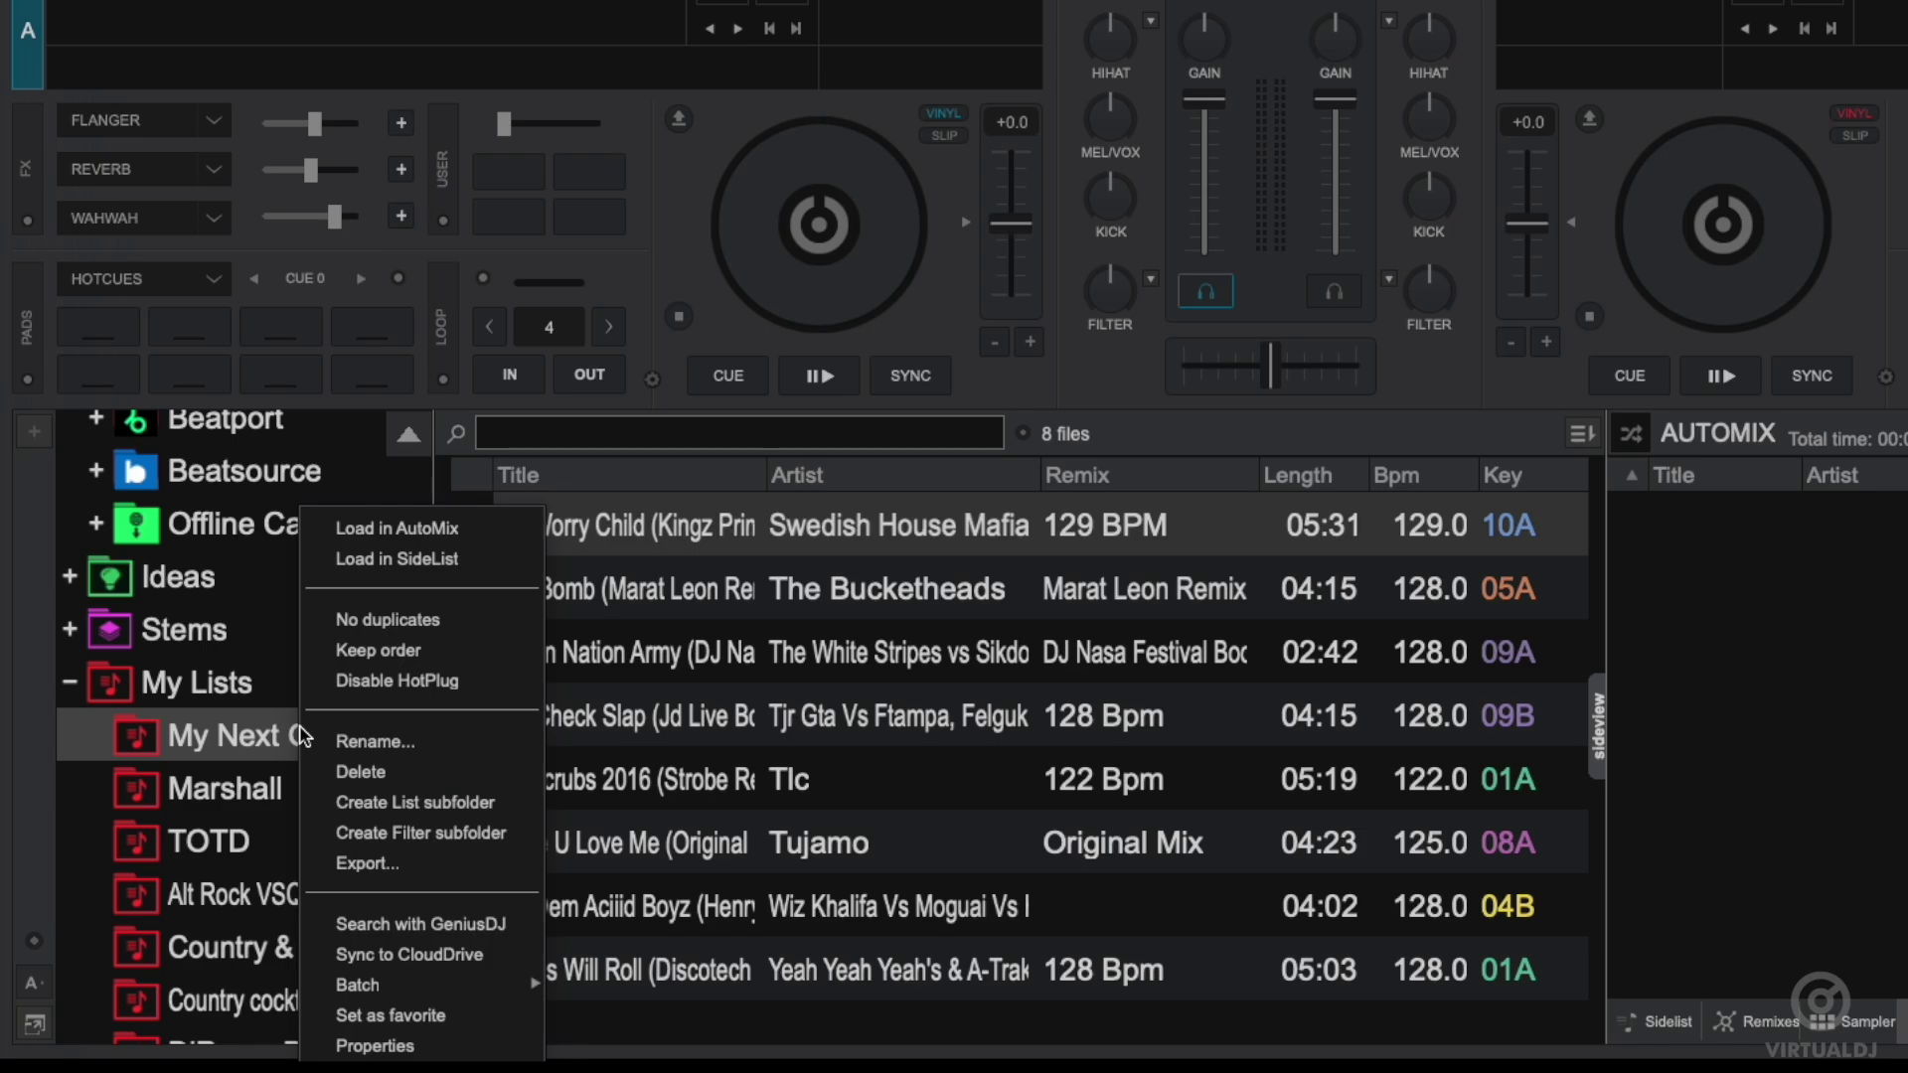
pyautogui.click(449, 959)
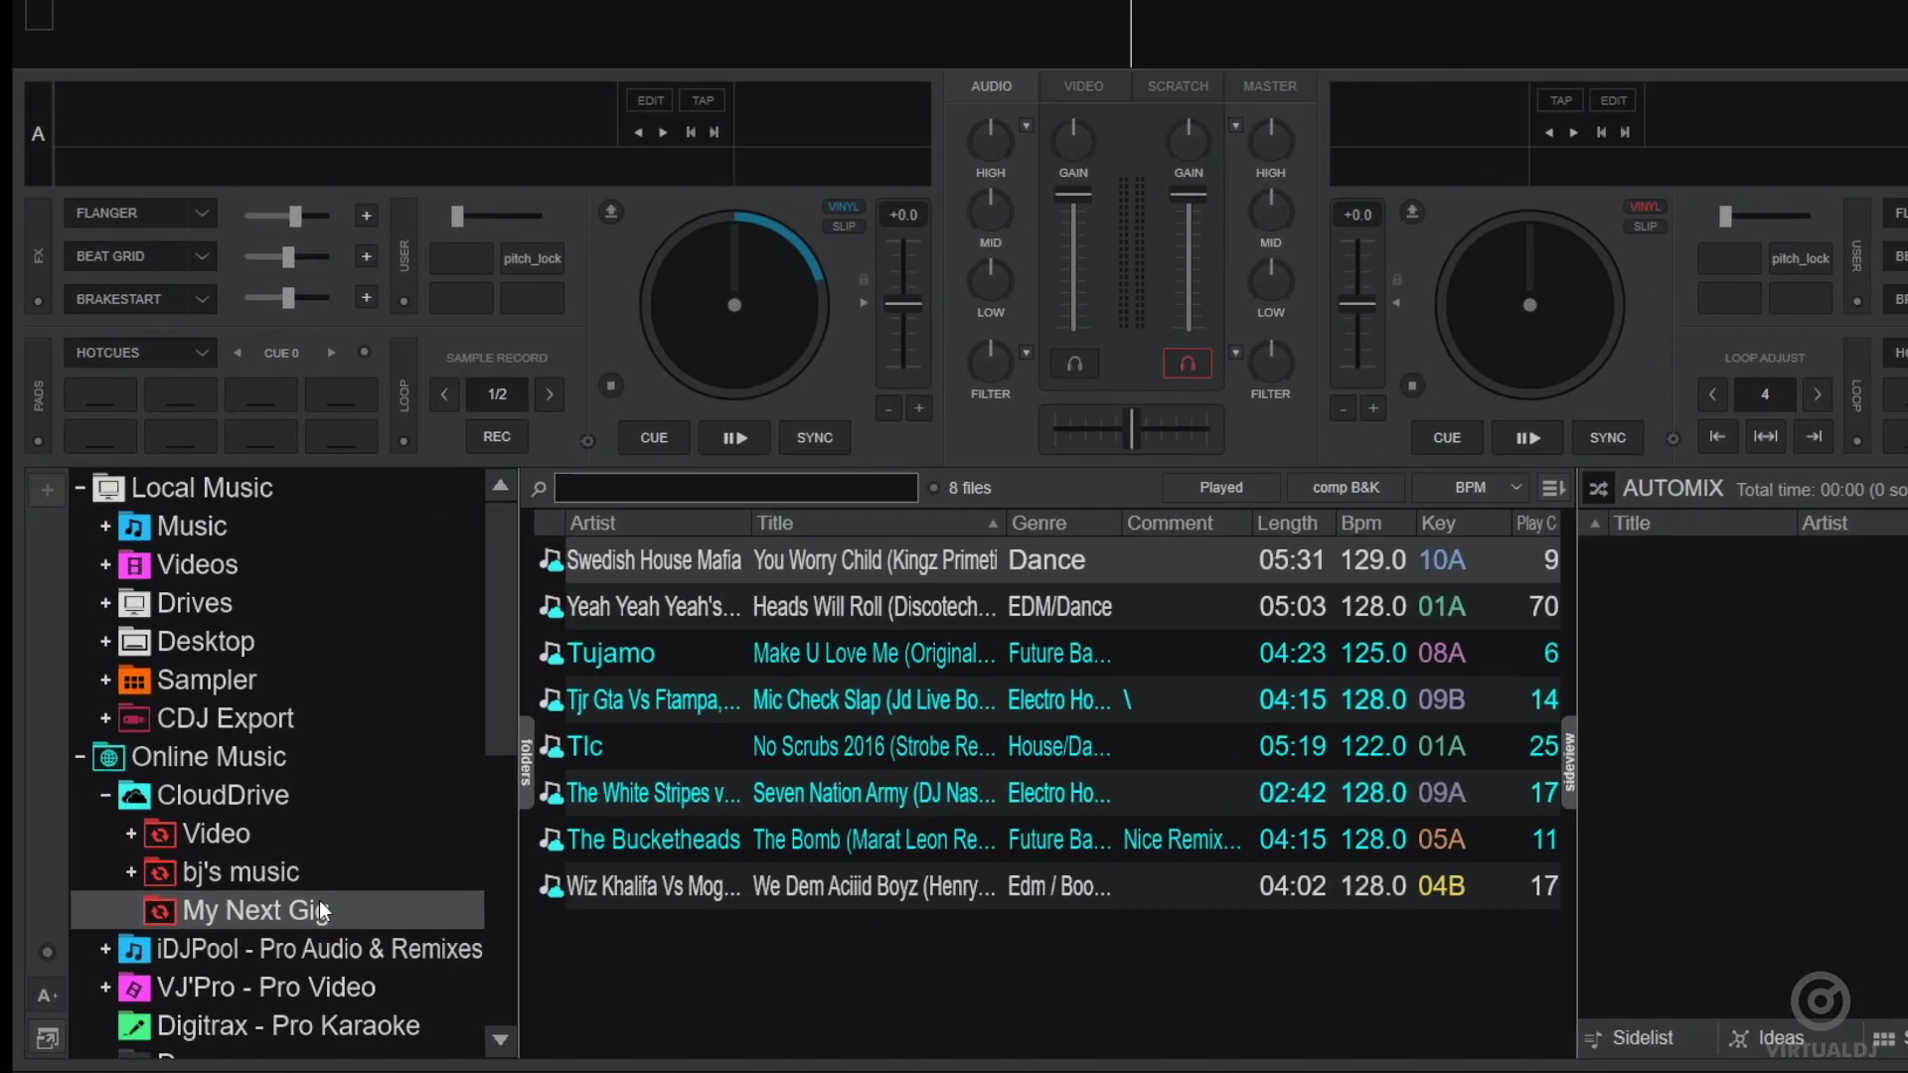
# - Create a two-way sync on this computer for the CloudDrive copy of My Next Gig
pyautogui.rightClick(320, 906)
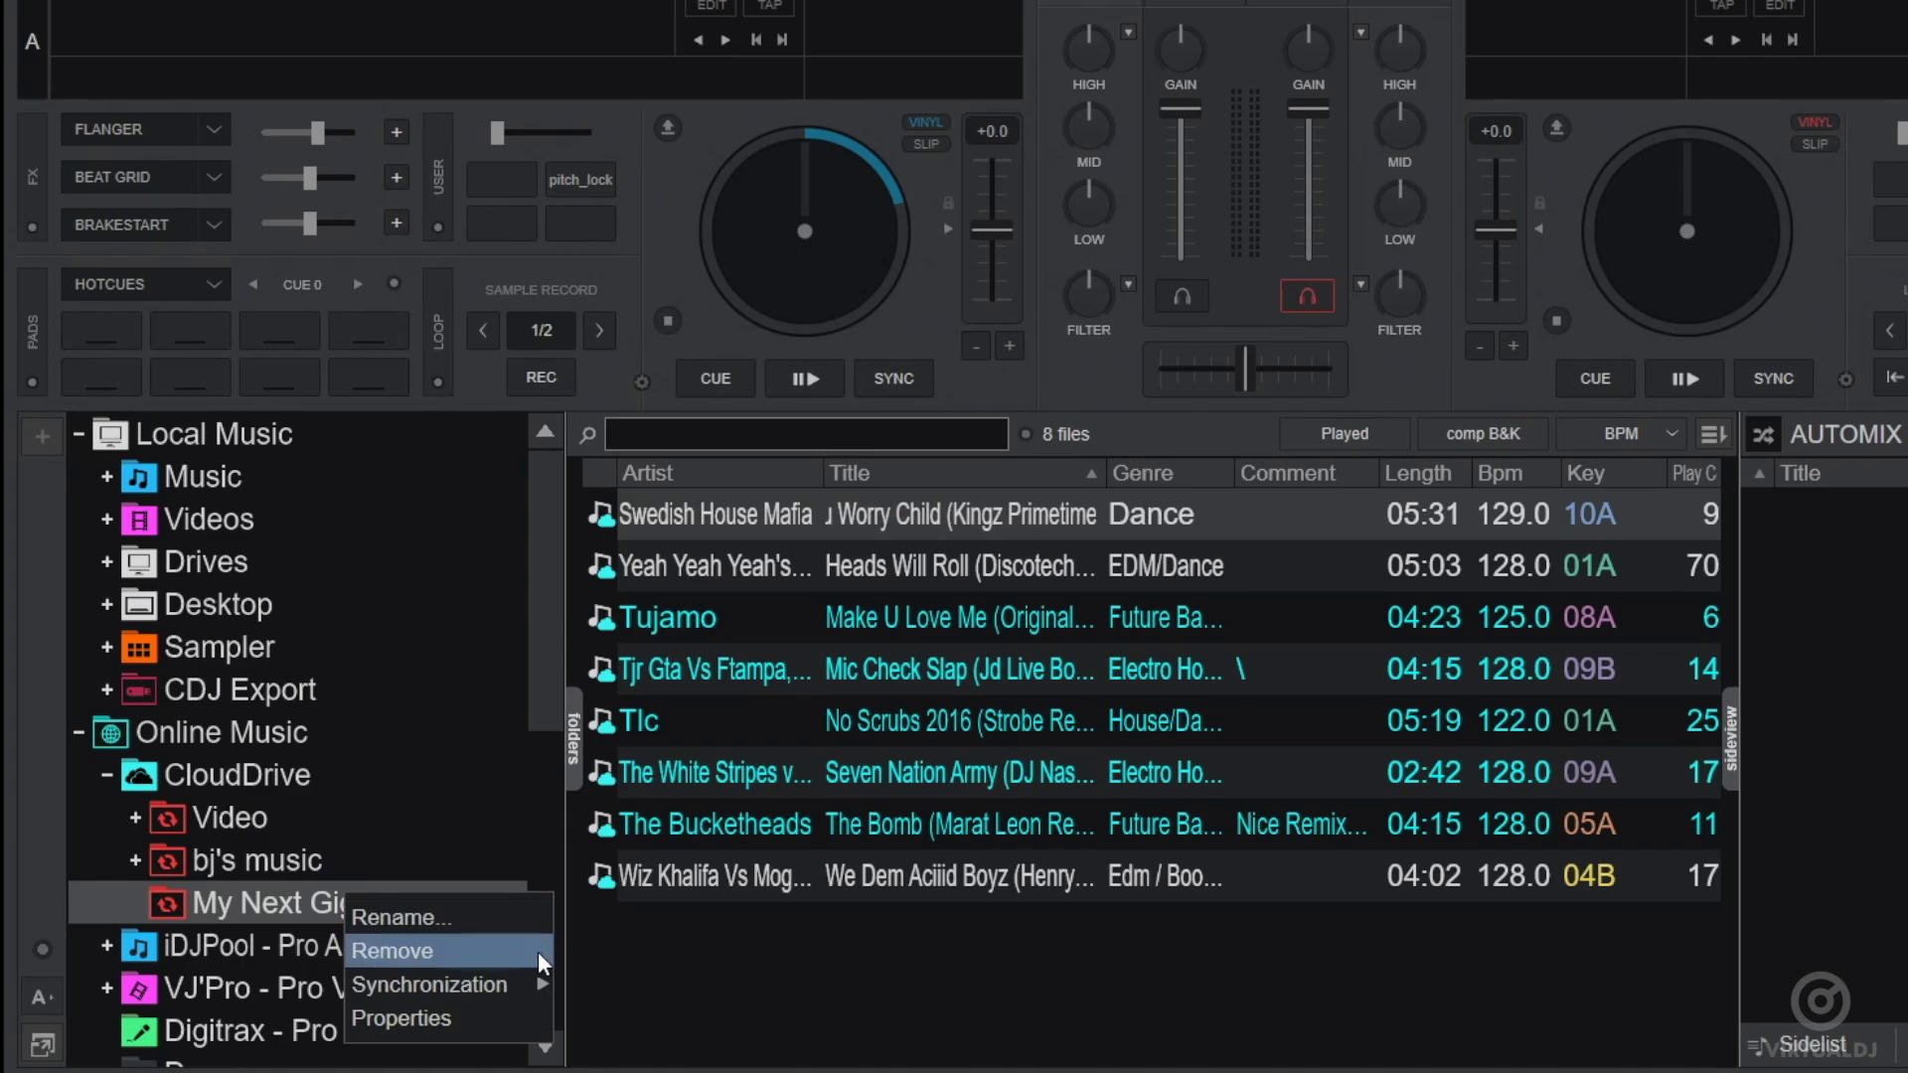
pyautogui.moveTo(530, 973)
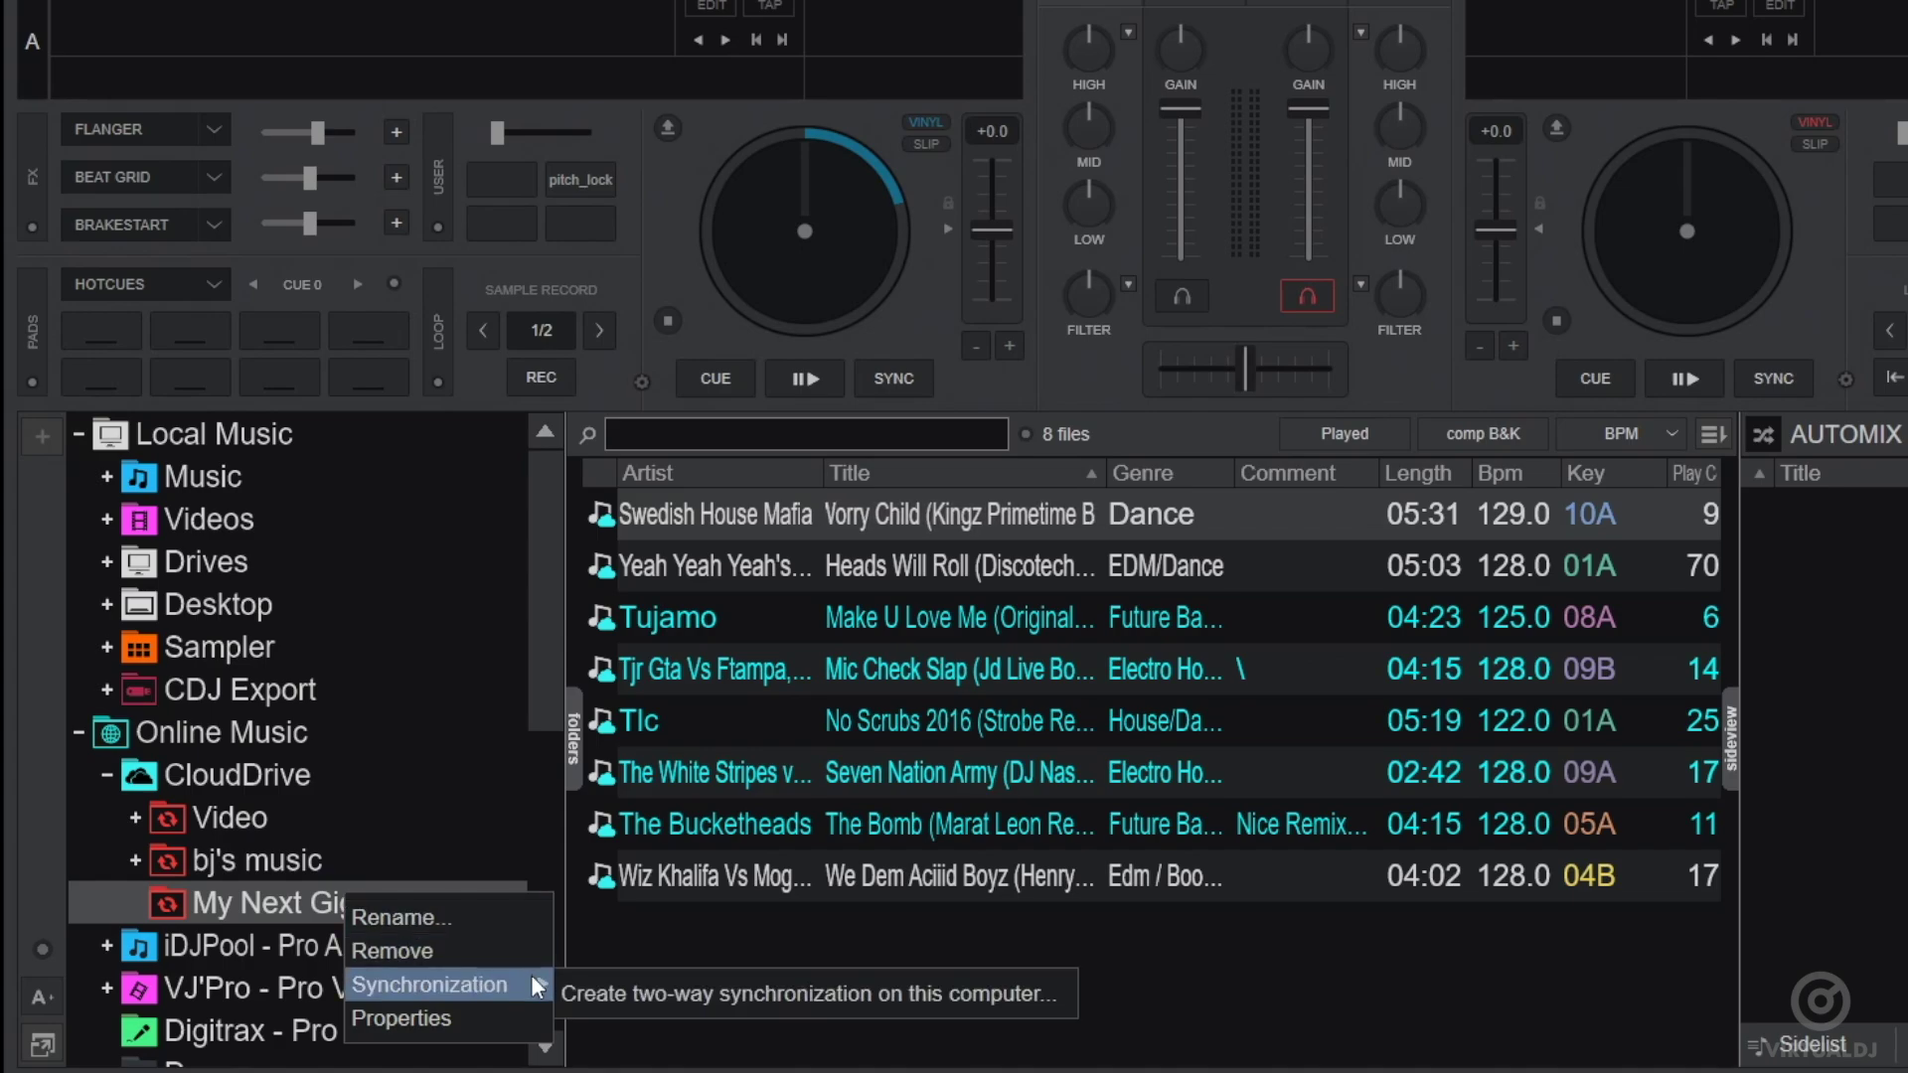
pyautogui.click(746, 990)
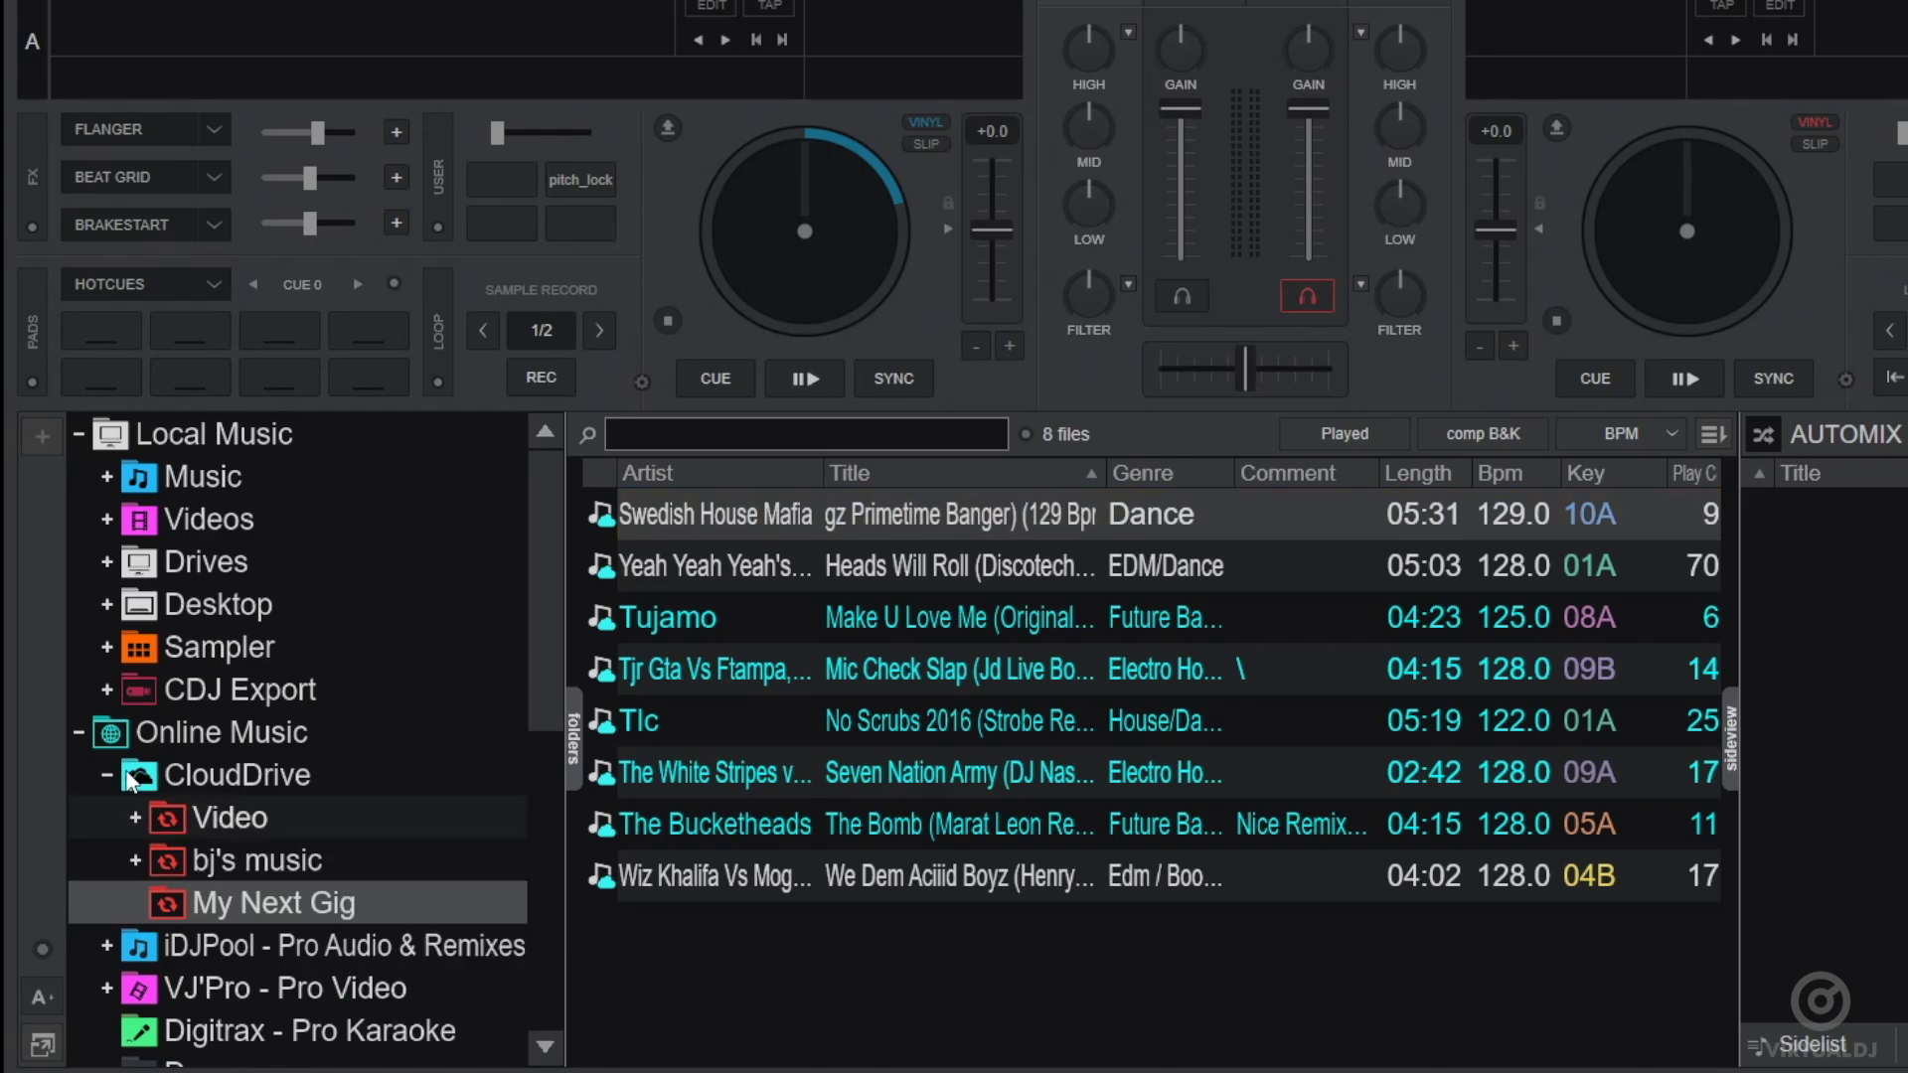
# - Open the My Next Gig list under My Lists
pyautogui.click(77, 732)
pyautogui.scroll(-2, 336, 819)
pyautogui.click(93, 1024)
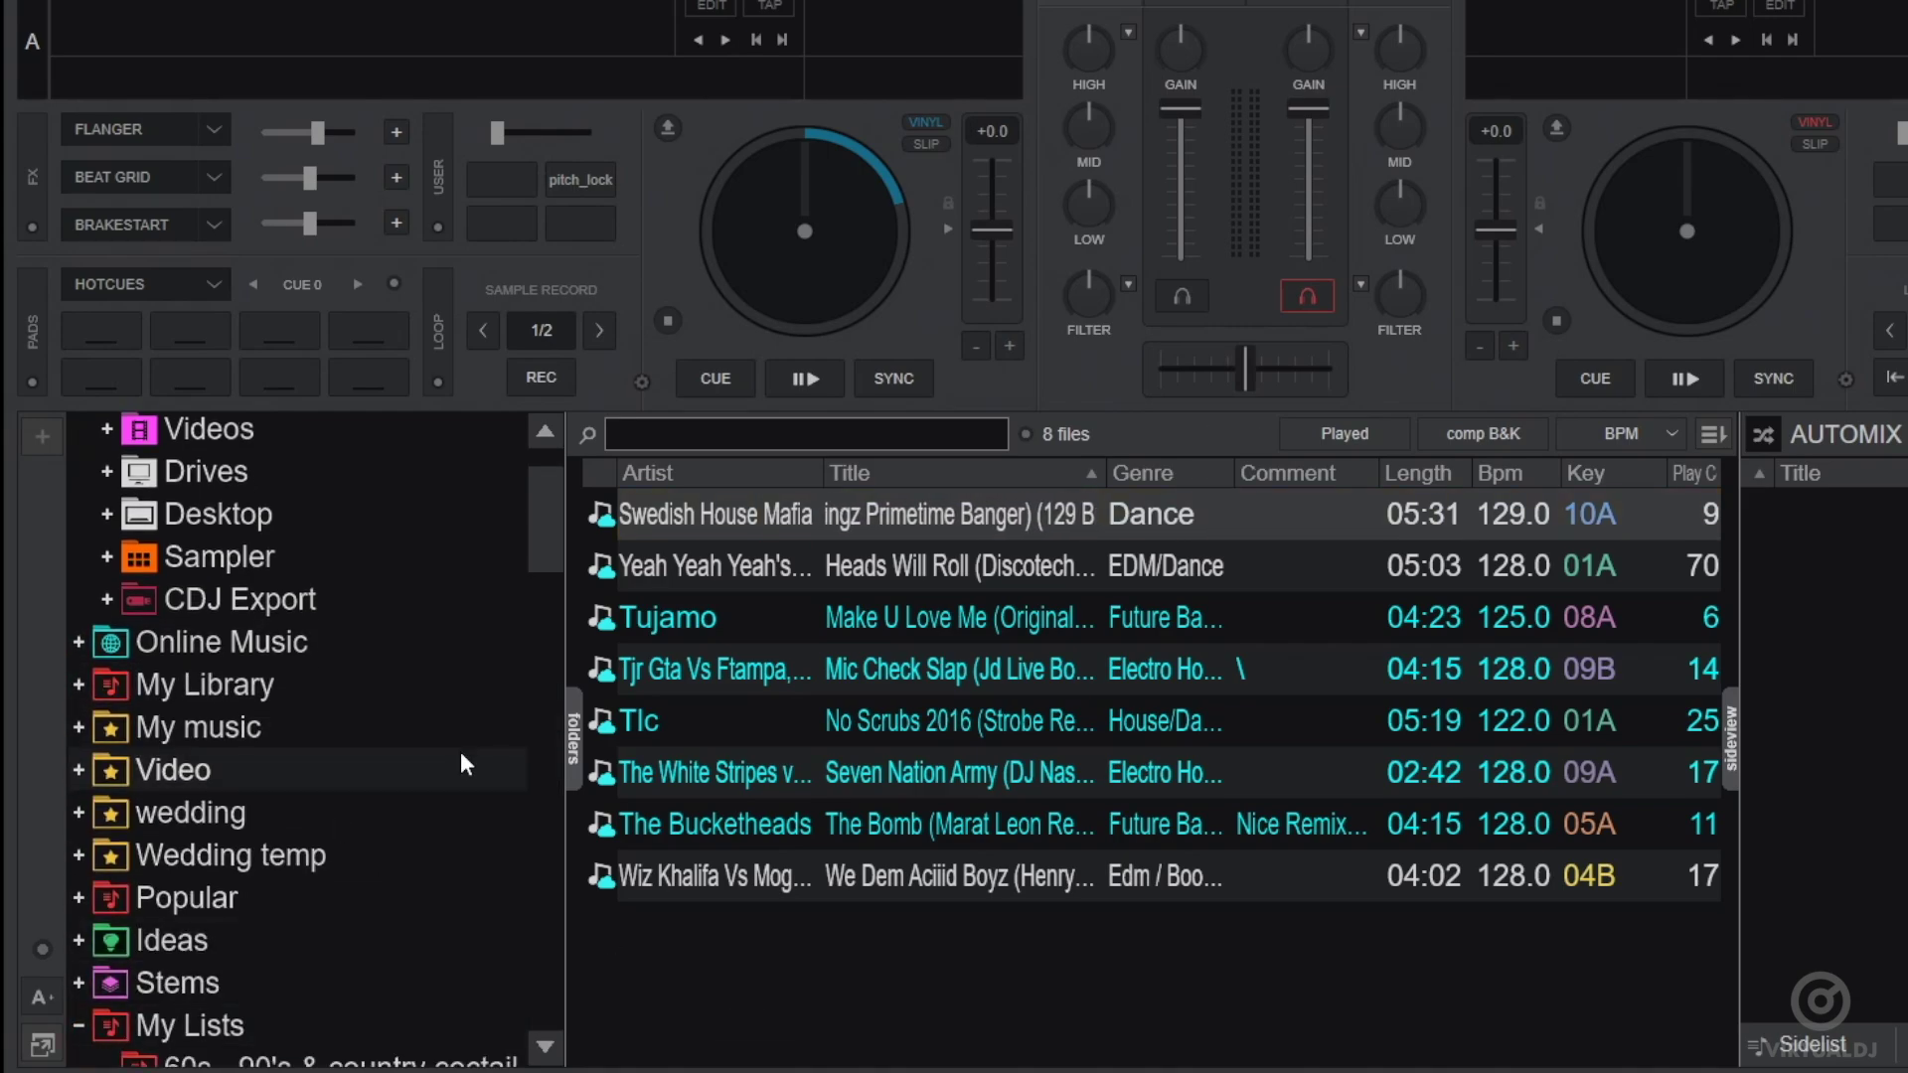
pyautogui.scroll(-7, 461, 751)
pyautogui.scroll(-15, 461, 751)
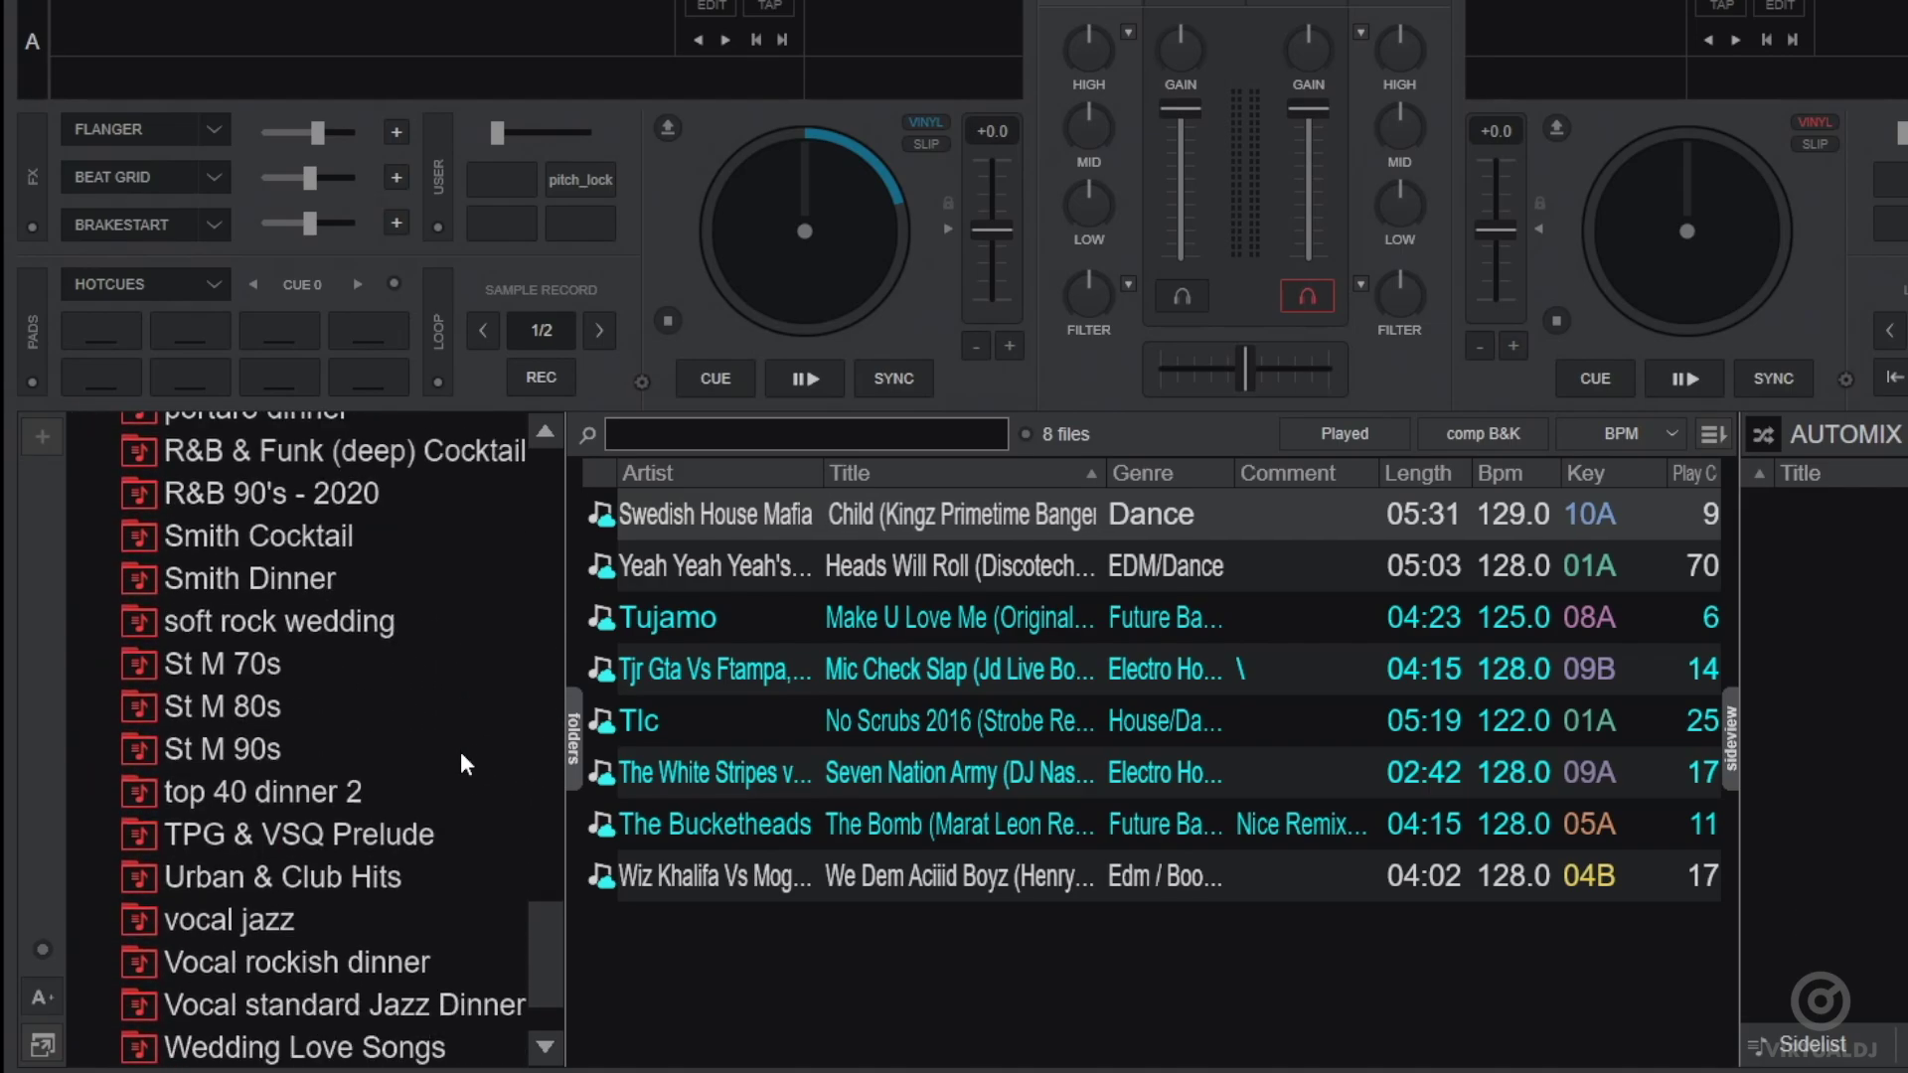
pyautogui.click(282, 1029)
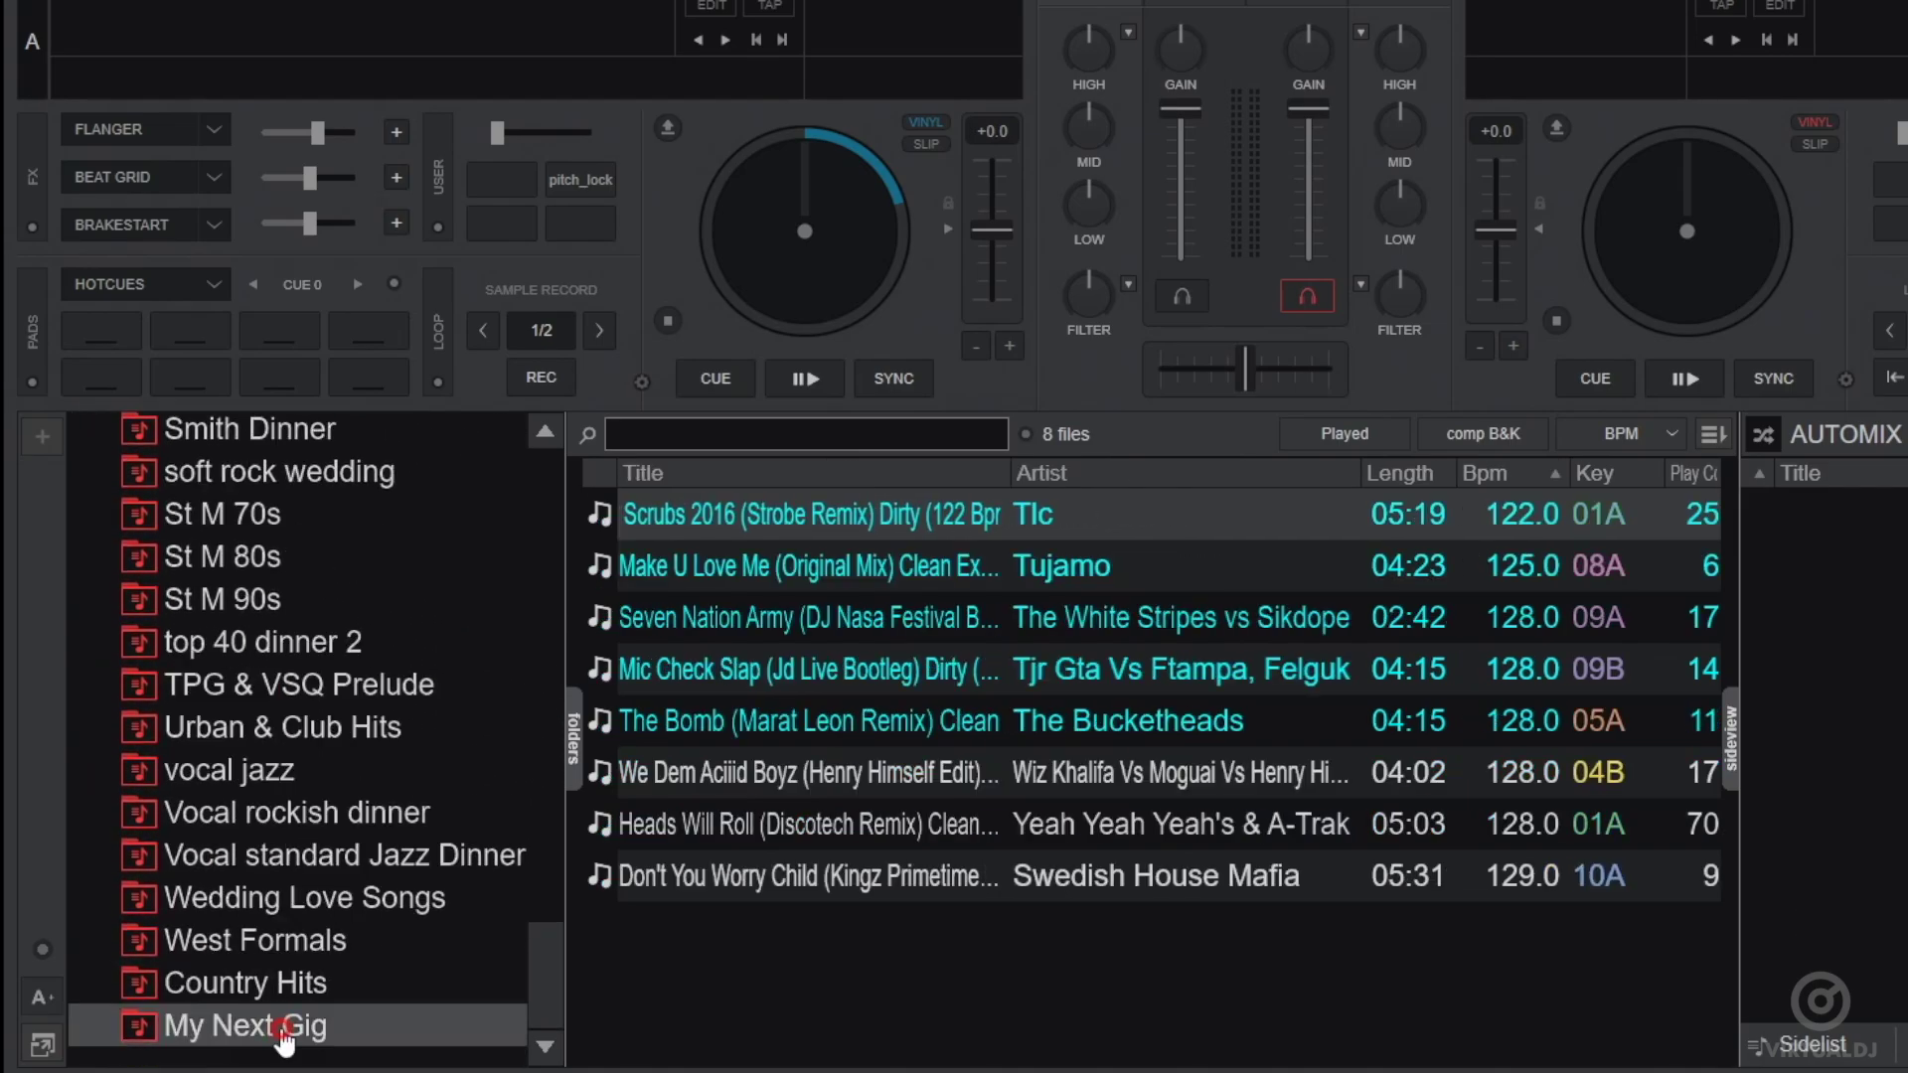
# - Load No Scrubs 2016 onto deck A and set hotcues 1–3 at three points in the track
pyautogui.doubleClick(718, 516)
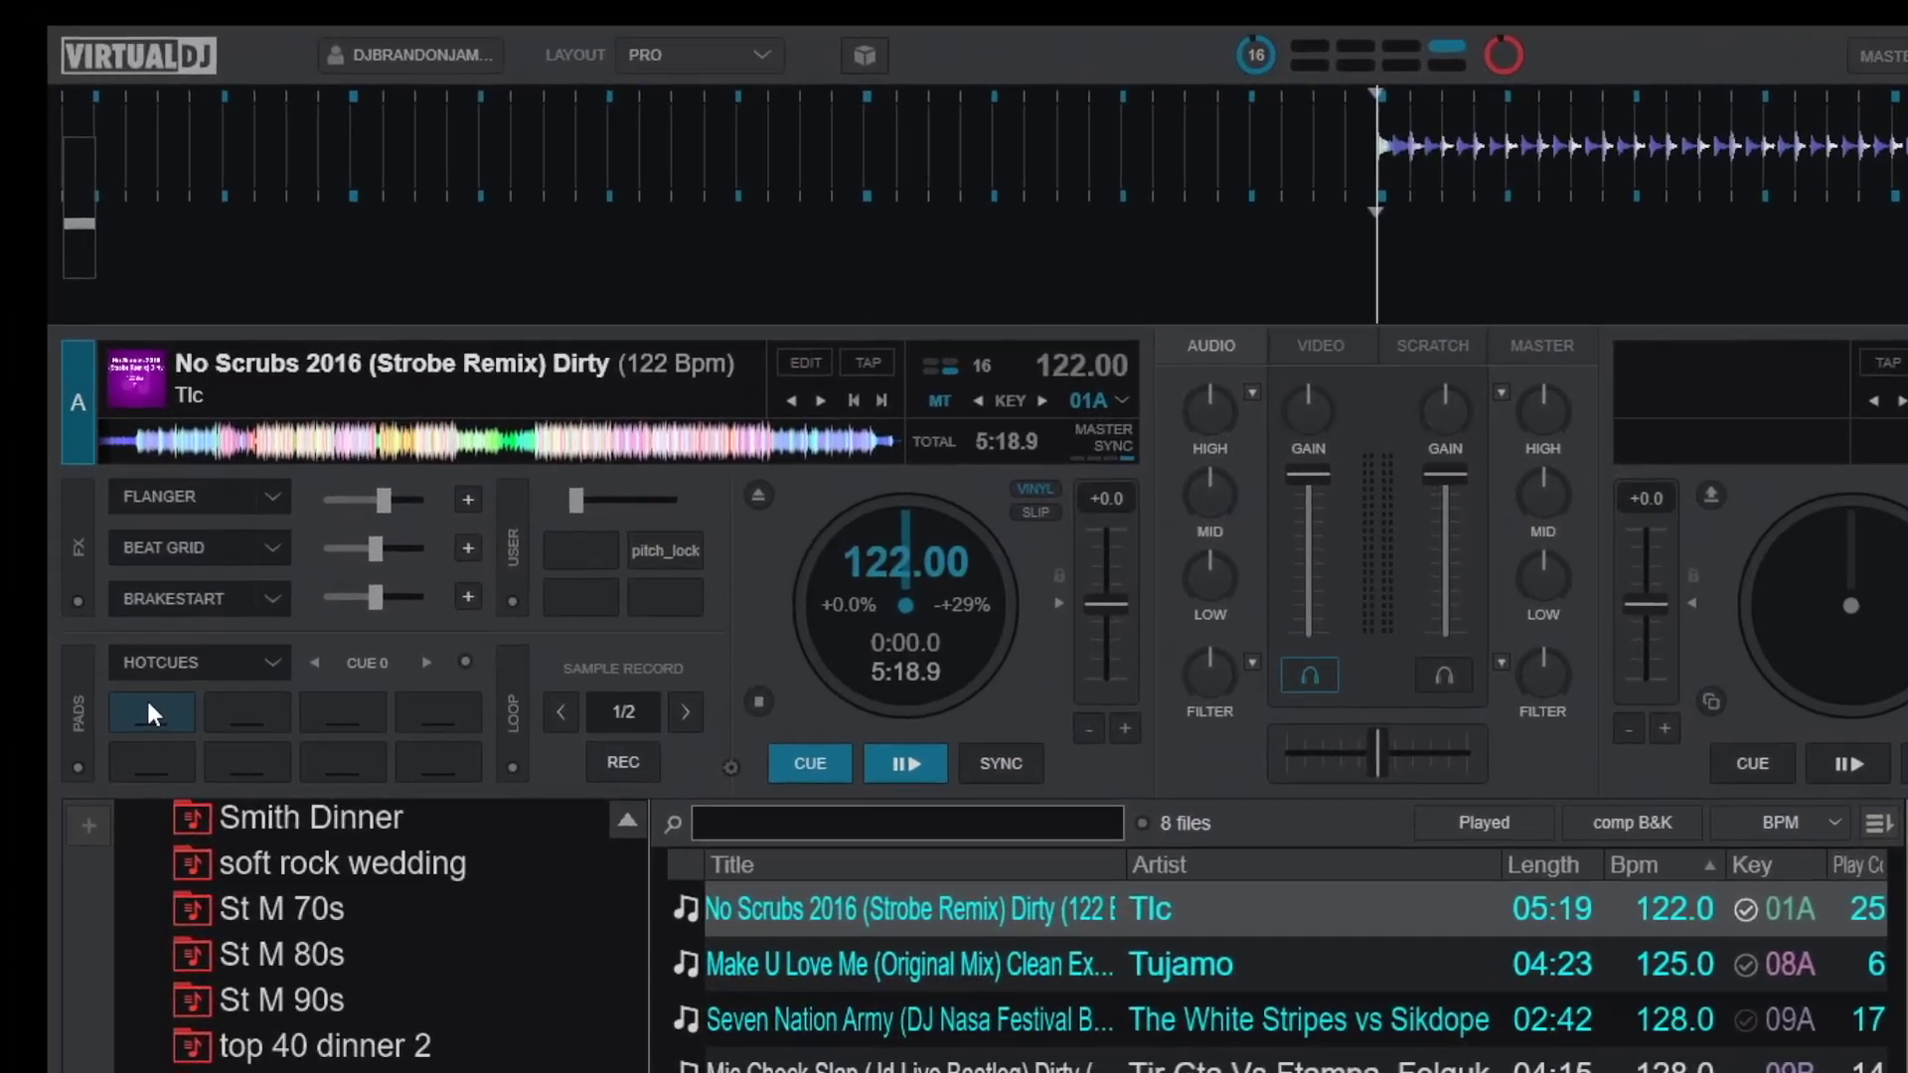
pyautogui.click(75, 492)
pyautogui.click(63, 297)
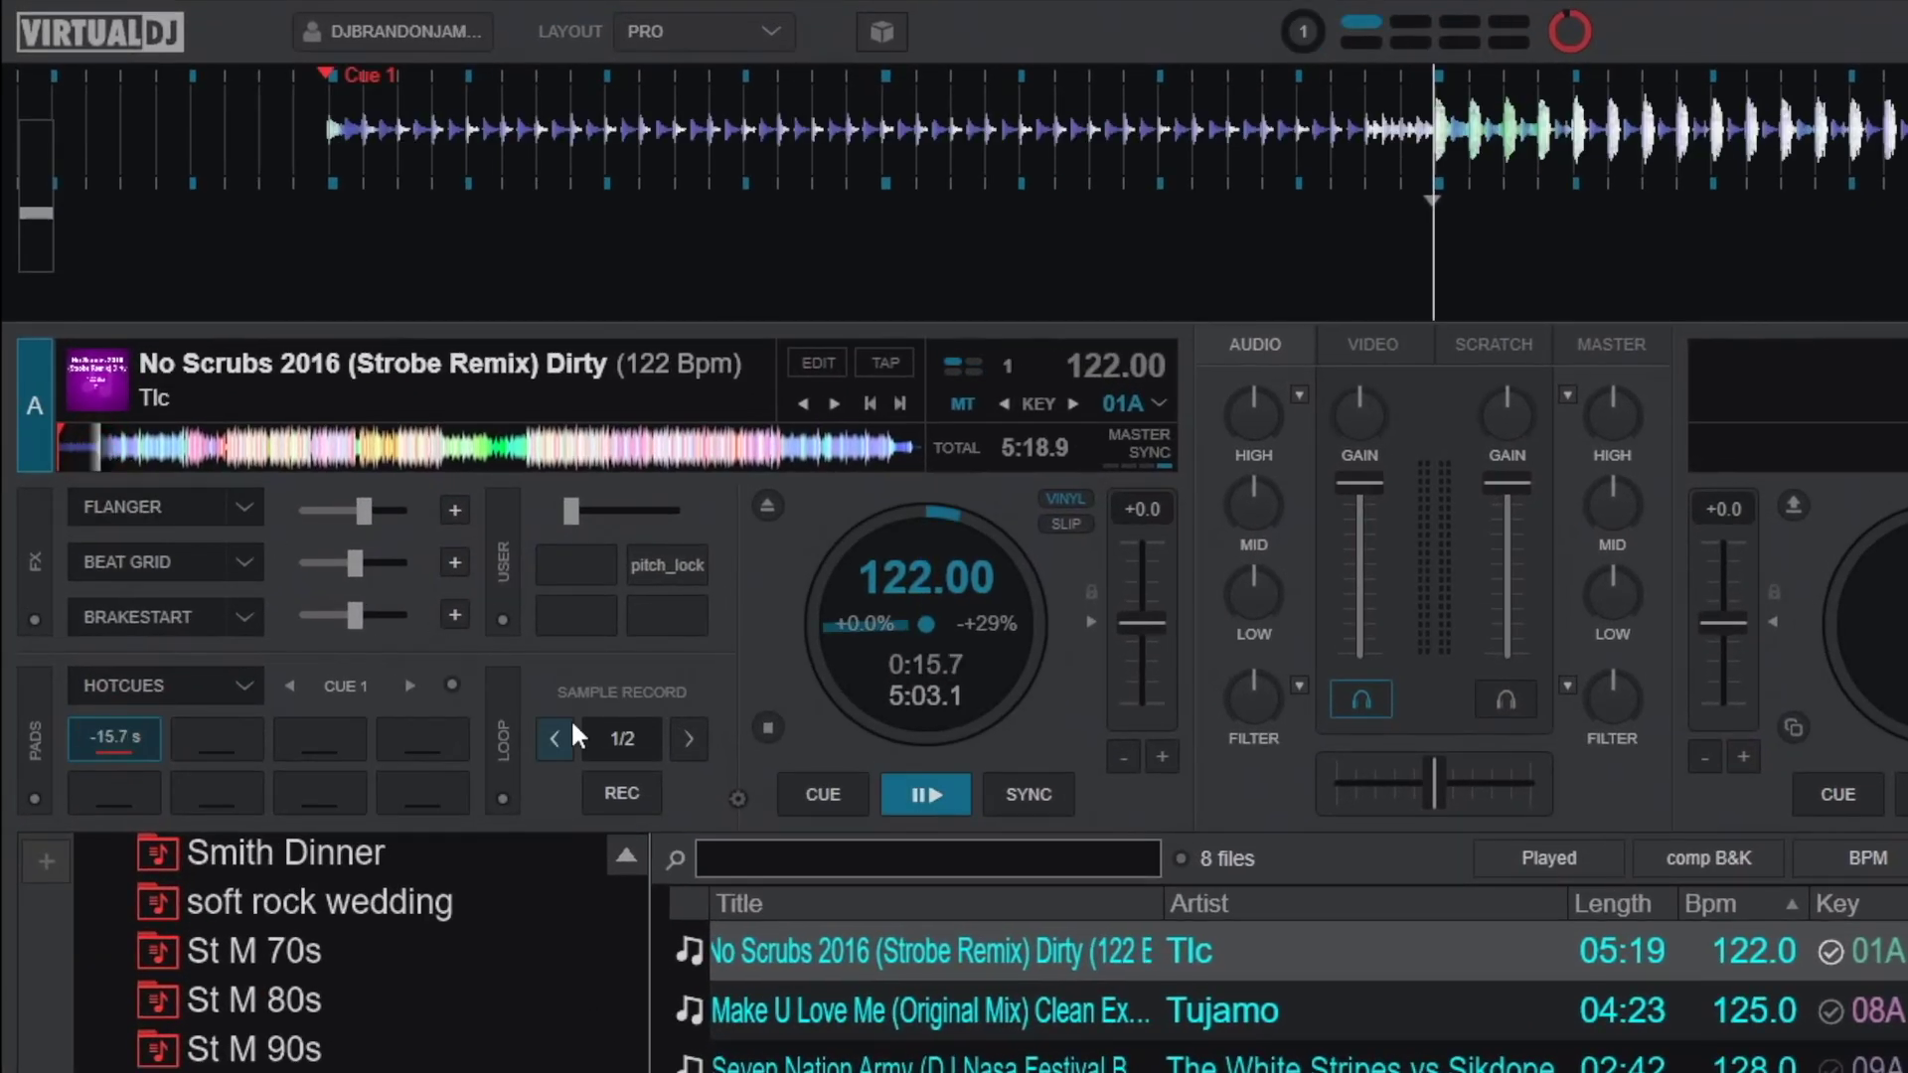
pyautogui.click(217, 738)
pyautogui.click(224, 446)
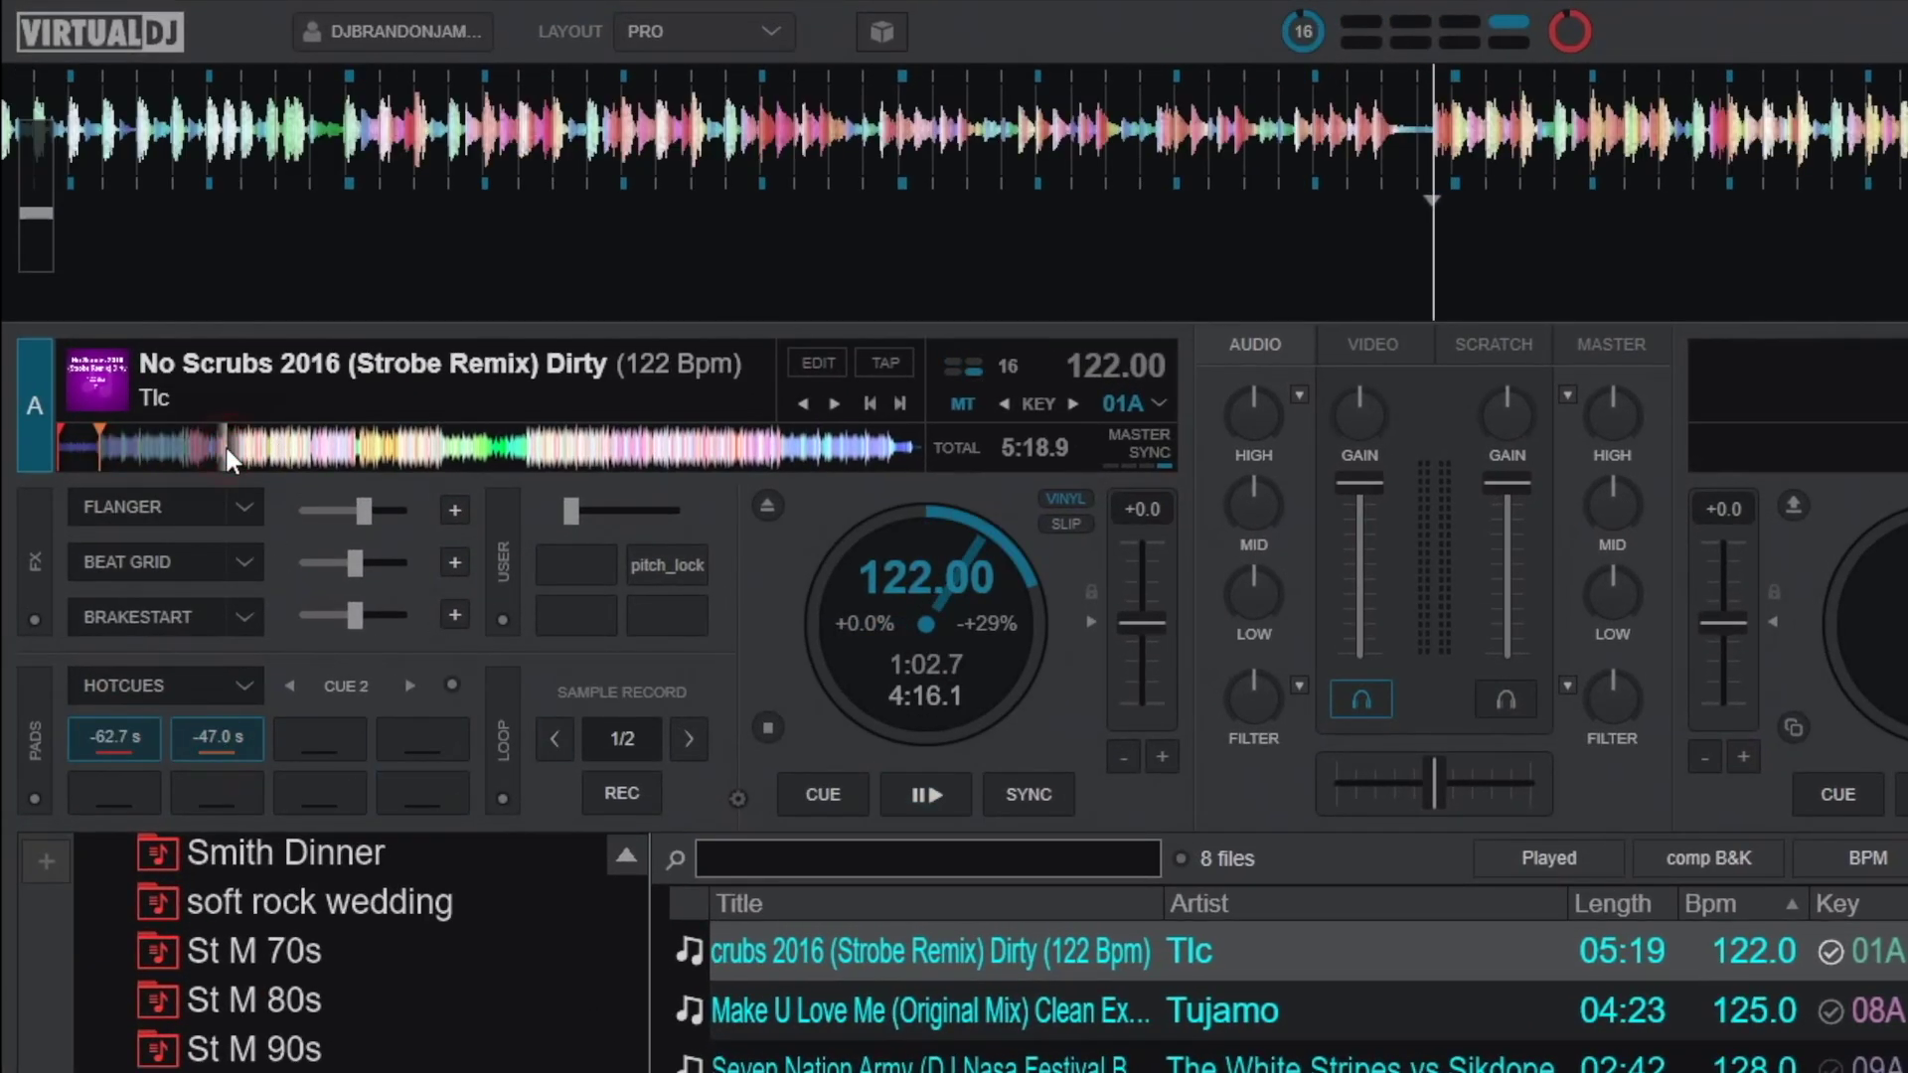
pyautogui.click(306, 736)
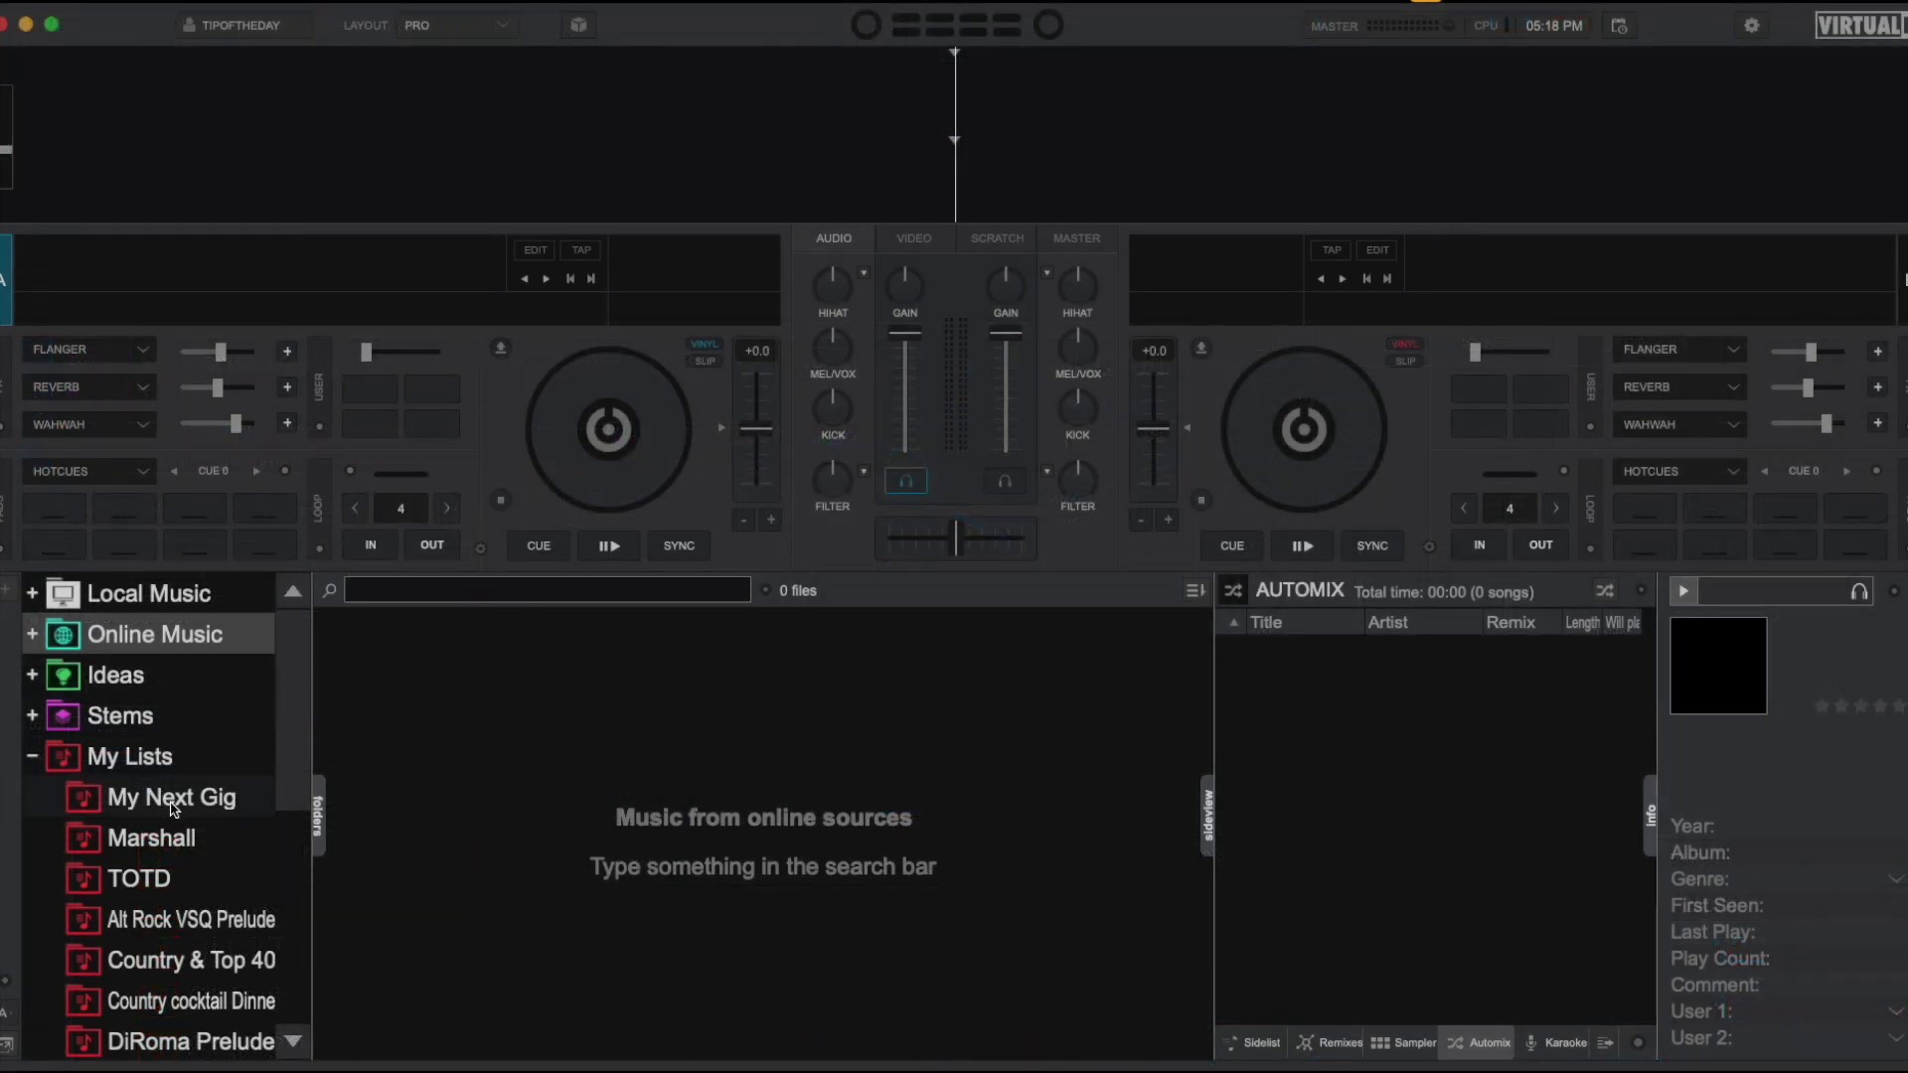
# - Drag No Scrubs 2016 from My Next Gig onto deck A to confirm Cue 1–3 carried over
pyautogui.click(172, 800)
pyautogui.moveTo(414, 864); pyautogui.dragTo(334, 307)
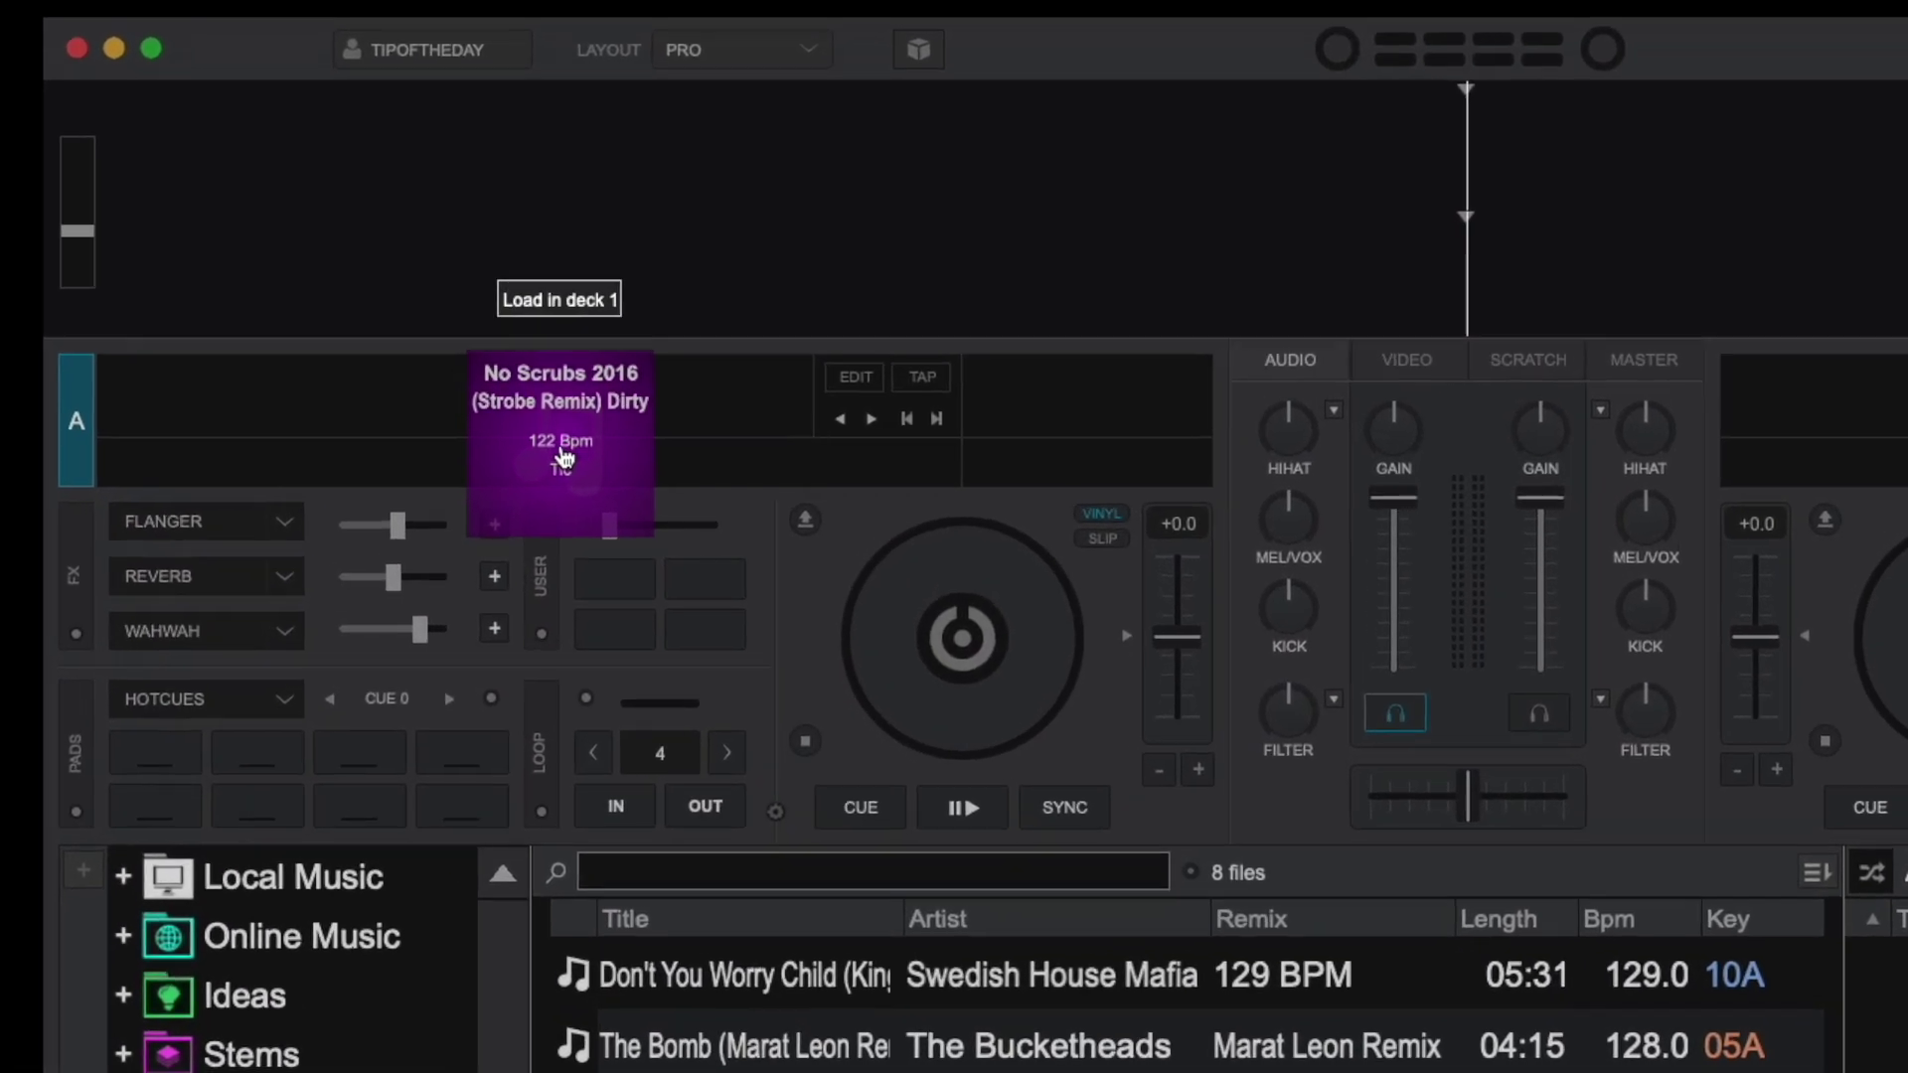
pyautogui.moveTo(563, 457); pyautogui.dragTo(563, 459)
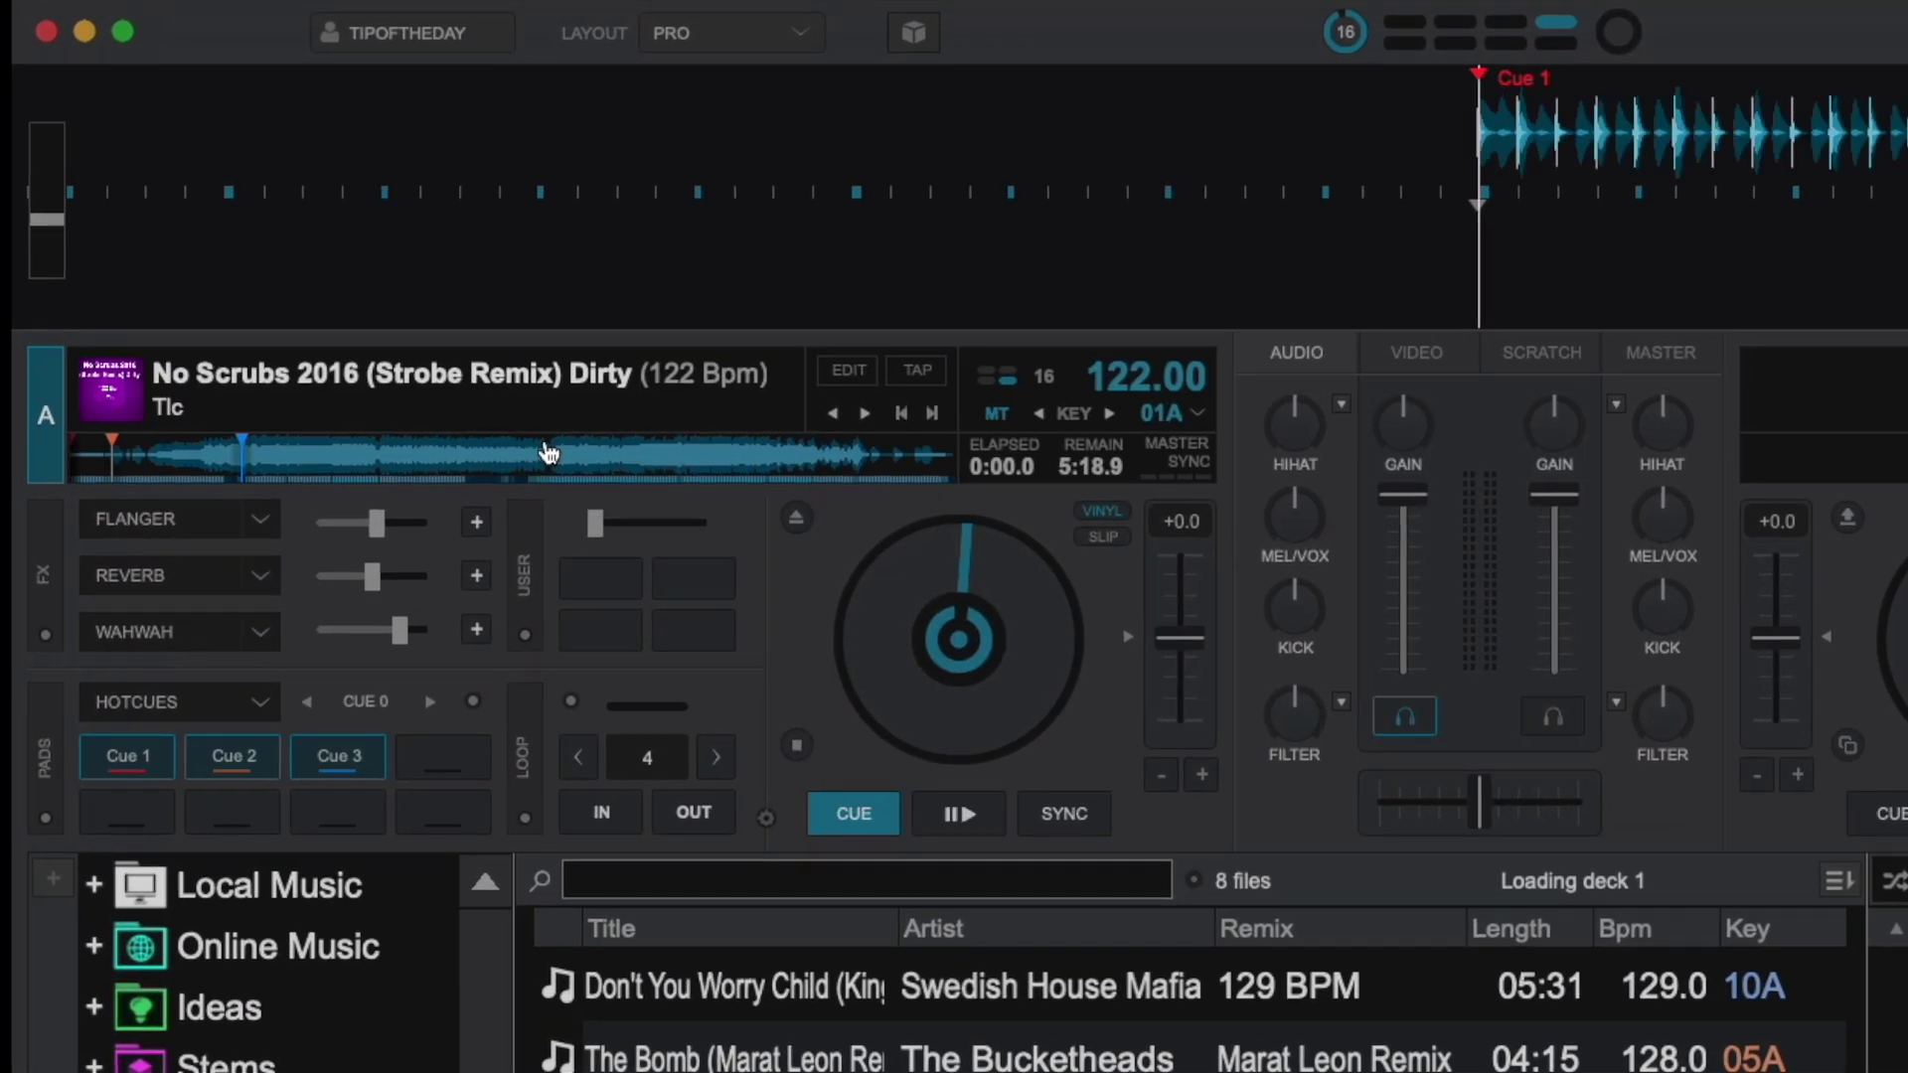